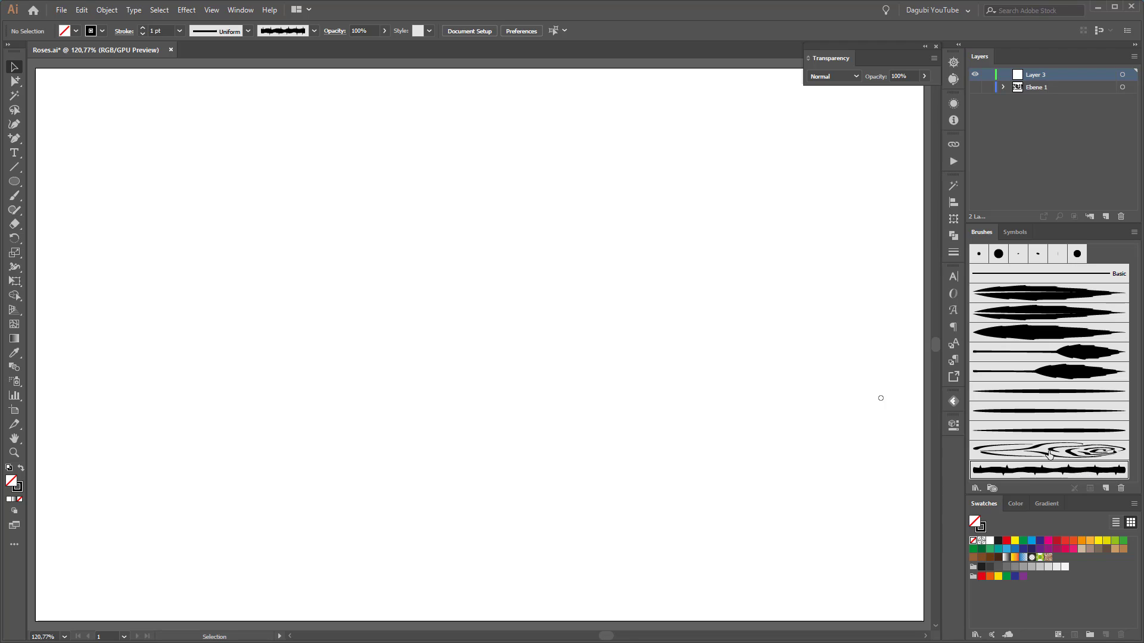
Paint a tall S-curved central stem with the thorny art brush and widen its base with the Width tool for a tapered look.
{"action": "double_click", "coordinate": [14, 196]}
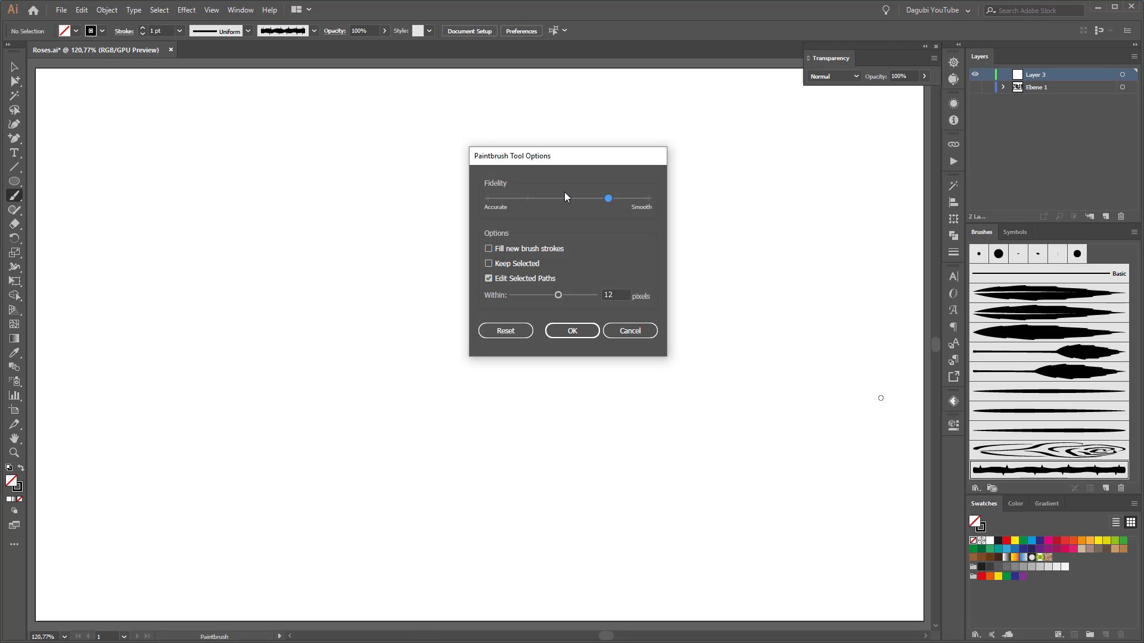
{"action": "left_click", "coordinate": [577, 333]}
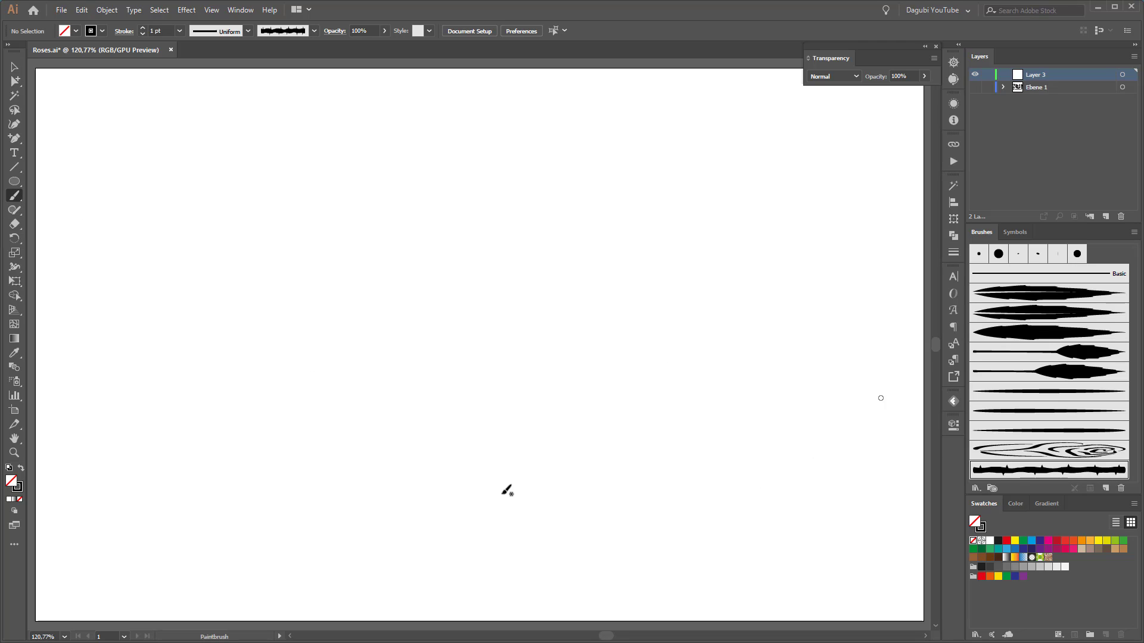
{"action": "mouse_move", "coordinate": [502, 500]}
{"action": "left_mouse_down"}
{"action": "mouse_move", "coordinate": [461, 435]}
{"action": "mouse_move", "coordinate": [504, 165]}
{"action": "mouse_move", "coordinate": [491, 145]}
{"action": "mouse_move", "coordinate": [513, 132]}
{"action": "mouse_move", "coordinate": [492, 146]}
{"action": "left_mouse_up"}
{"action": "key", "text": "shift+w"}
{"action": "left_click_drag", "start_coordinate": [503, 501], "coordinate": [509, 496]}
{"action": "left_click", "coordinate": [729, 497], "text": "ctrl"}
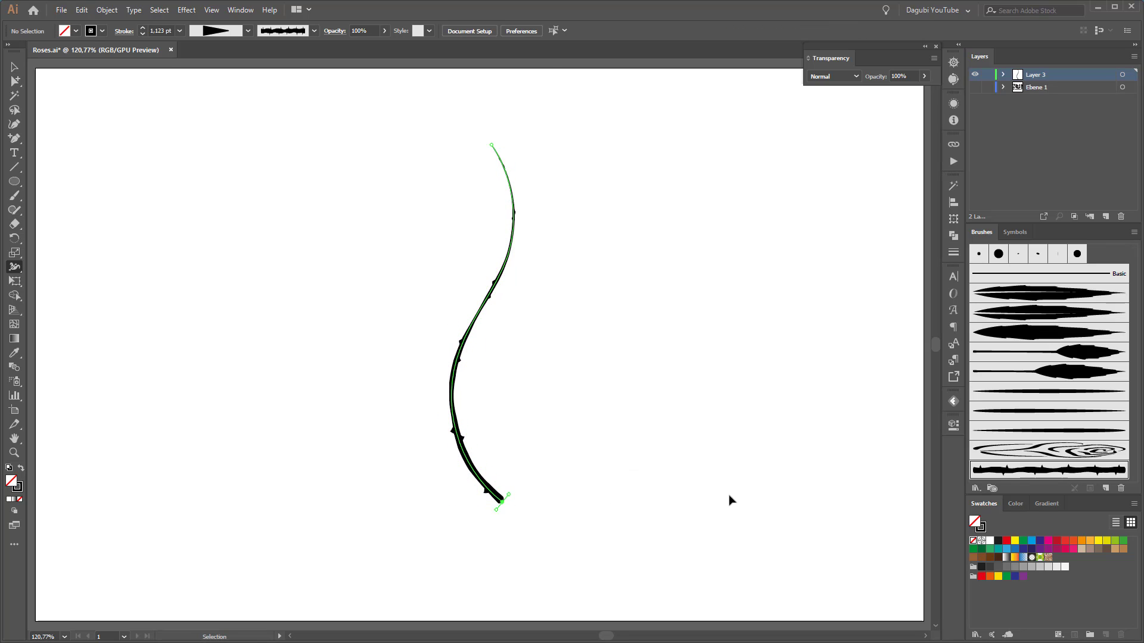
Paint two curved thorny branches from the stem's base, a shorter one to the right and a longer one to the left.
{"action": "key", "text": "b"}
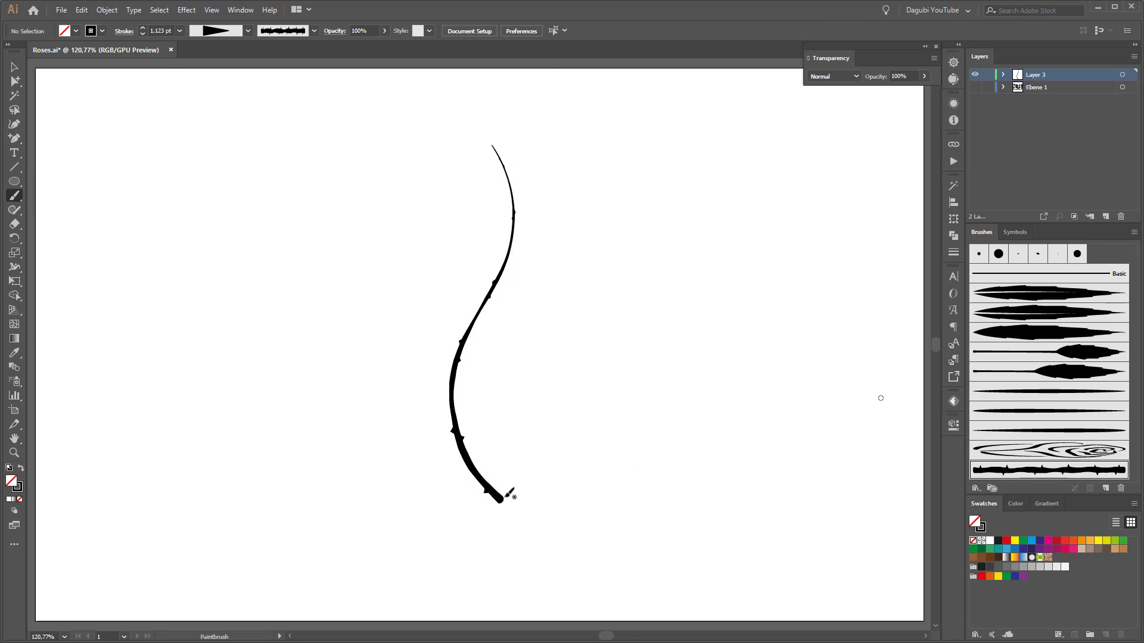
{"action": "mouse_move", "coordinate": [518, 471]}
{"action": "left_mouse_down"}
{"action": "mouse_move", "coordinate": [591, 424]}
{"action": "mouse_move", "coordinate": [632, 341]}
{"action": "left_mouse_up"}
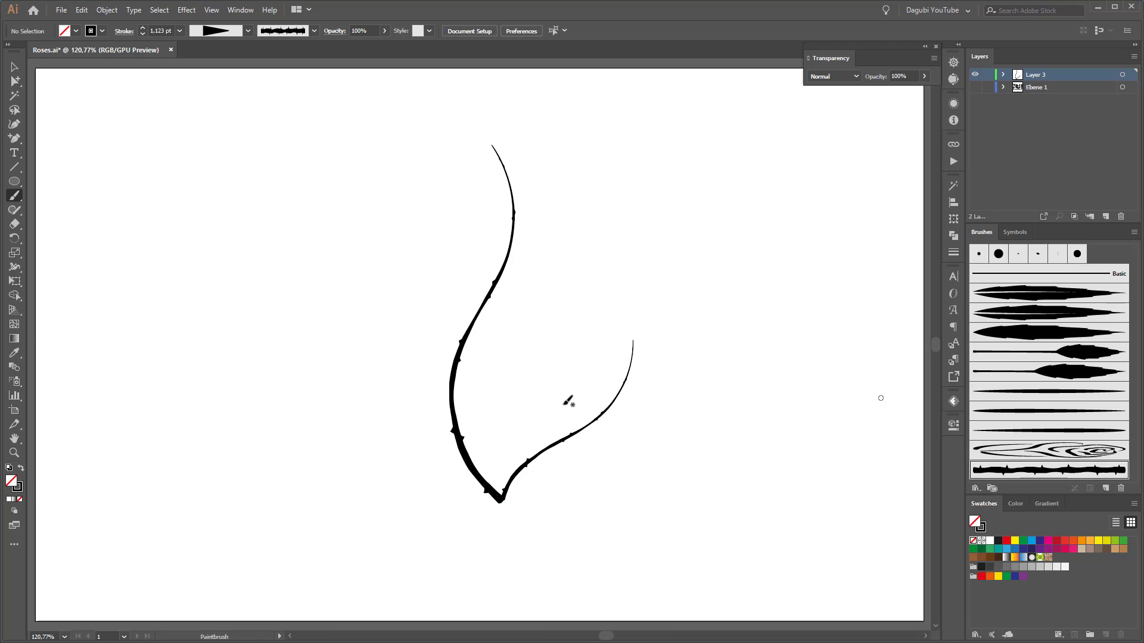
{"action": "mouse_move", "coordinate": [509, 503]}
{"action": "left_mouse_down"}
{"action": "mouse_move", "coordinate": [301, 442]}
{"action": "mouse_move", "coordinate": [272, 289]}
{"action": "left_mouse_up"}
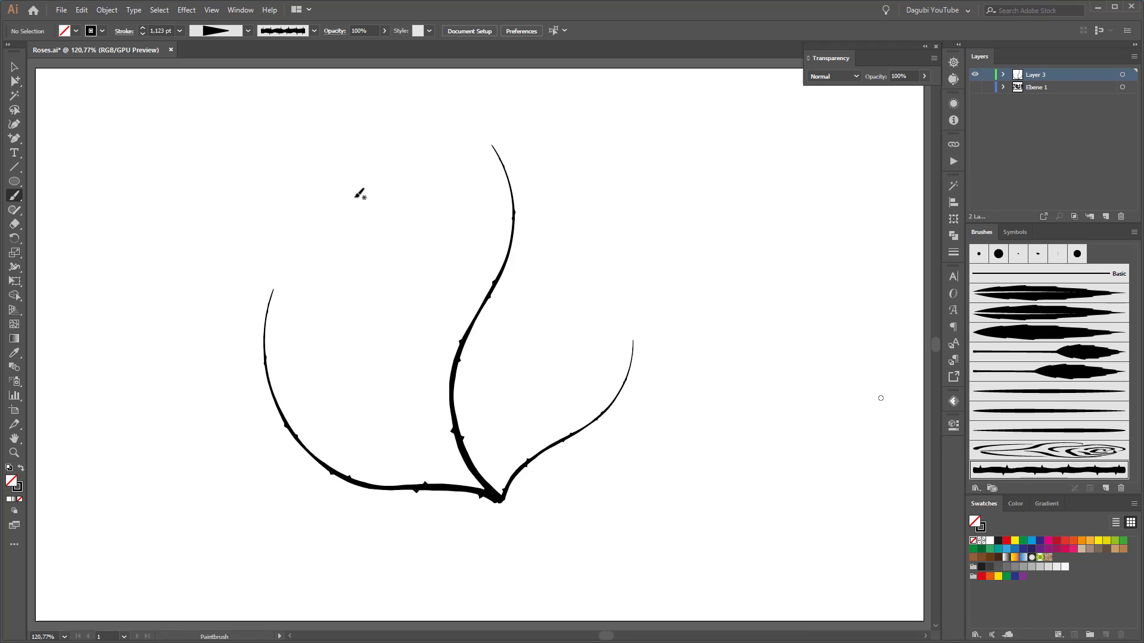
Set the stroke weight of the right thorny branch to 1.7 pt.
{"action": "left_click", "coordinate": [528, 466], "text": "ctrl"}
{"action": "left_click", "coordinate": [143, 28], "text": "ctrl"}
{"action": "left_click", "coordinate": [142, 28], "text": "ctrl"}
{"action": "left_click", "coordinate": [143, 28], "text": "ctrl"}
{"action": "left_click", "coordinate": [142, 28], "text": "ctrl"}
{"action": "left_click", "coordinate": [143, 28], "text": "ctrl"}
{"action": "left_click", "coordinate": [143, 28], "text": "ctrl"}
{"action": "left_click", "coordinate": [167, 248], "text": "ctrl"}
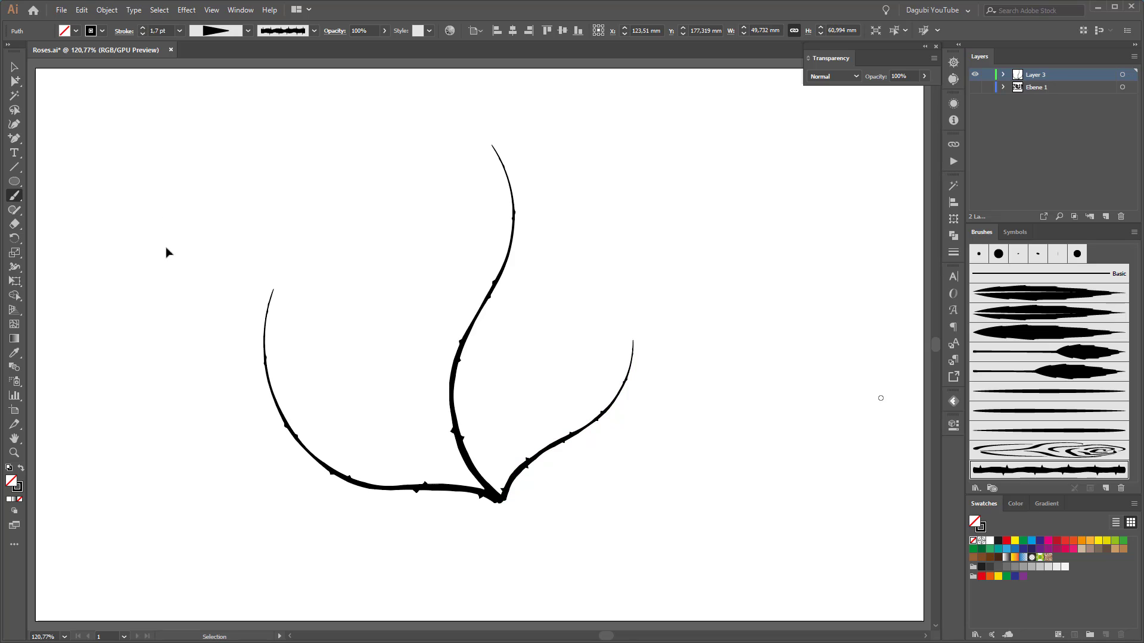
Paint single stalked leaves along the central stem and both side branches with the longer-stalked leaf brush.
{"action": "left_click", "coordinate": [1037, 356]}
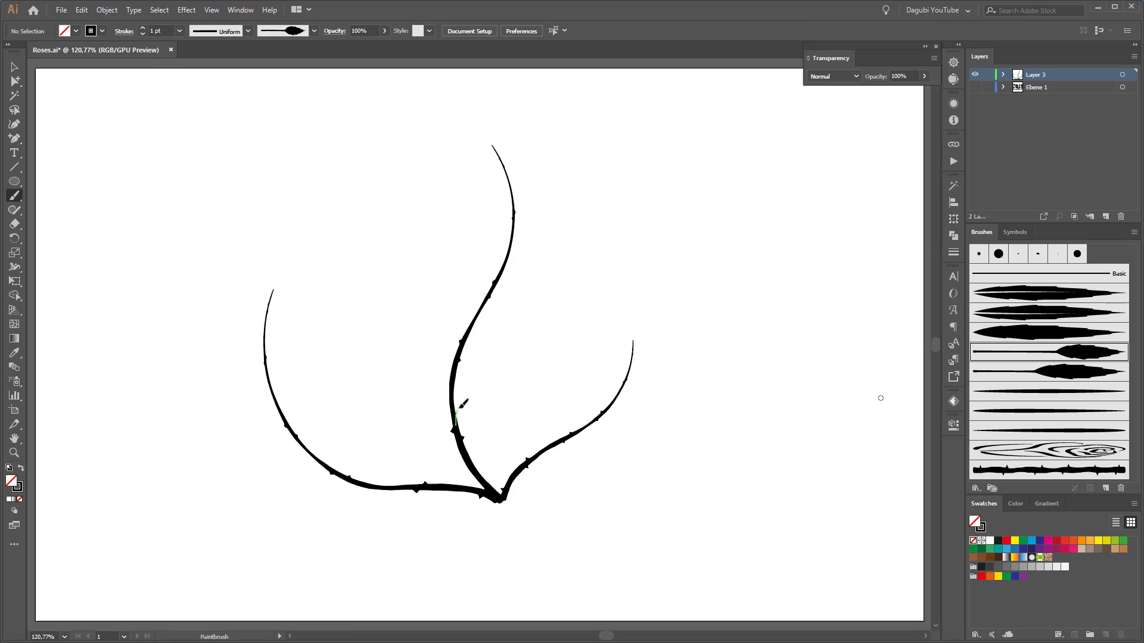
{"action": "left_click_drag", "start_coordinate": [460, 408], "coordinate": [484, 374]}
{"action": "left_click_drag", "start_coordinate": [575, 437], "coordinate": [599, 438]}
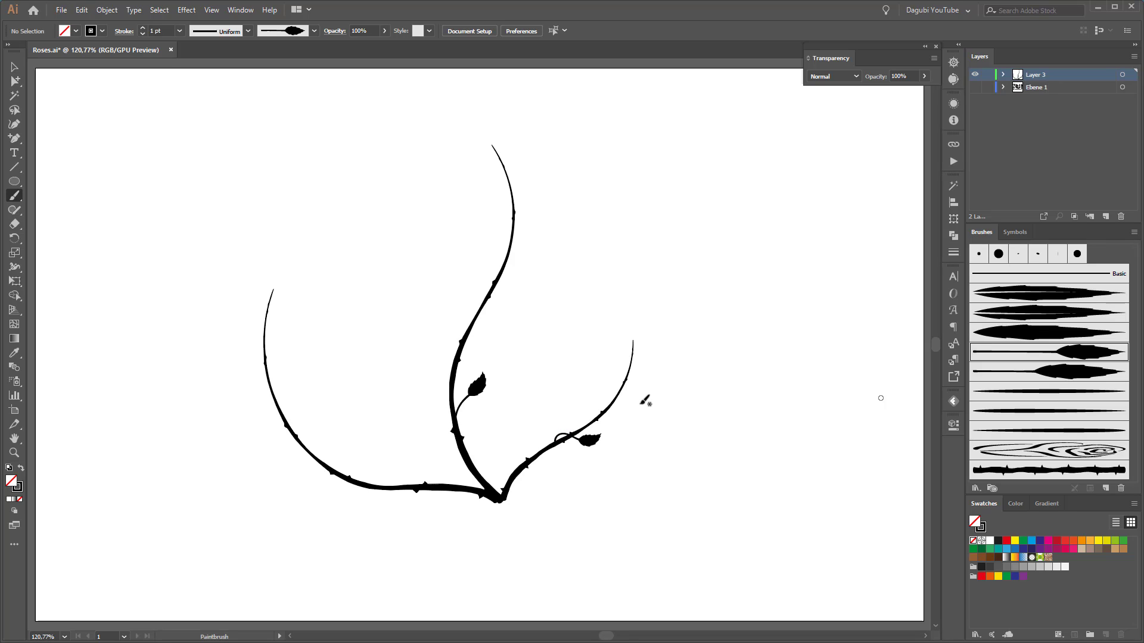
{"action": "left_click_drag", "start_coordinate": [480, 262], "coordinate": [475, 266]}
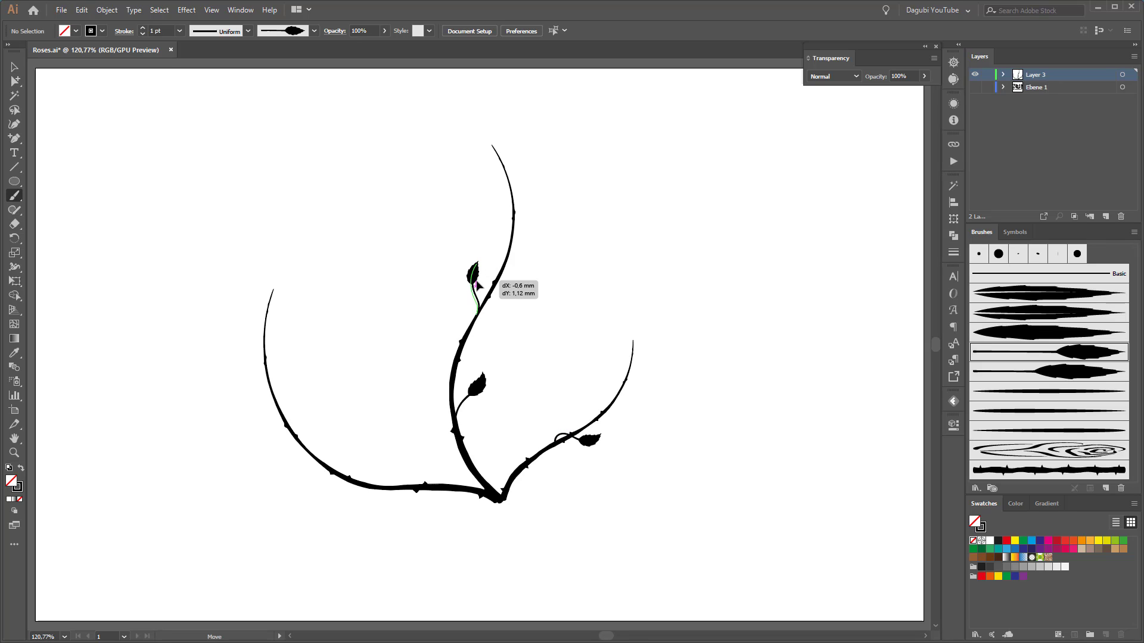
{"action": "left_click_drag", "start_coordinate": [368, 482], "coordinate": [300, 491]}
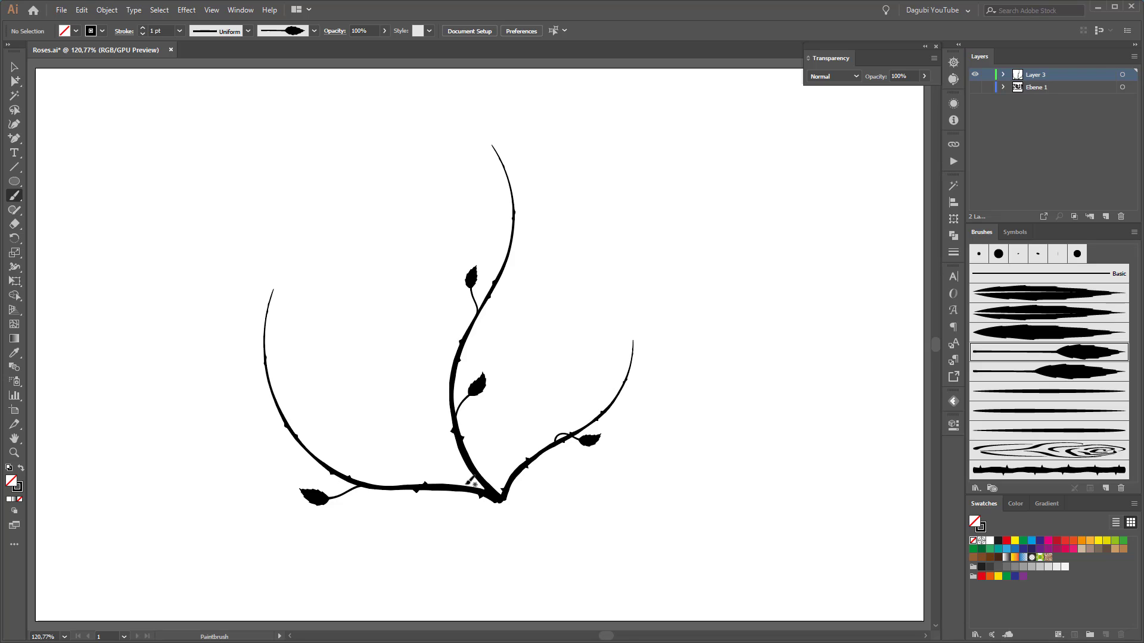
{"action": "left_click_drag", "start_coordinate": [424, 461], "coordinate": [410, 449]}
{"action": "left_click_drag", "start_coordinate": [510, 261], "coordinate": [499, 238]}
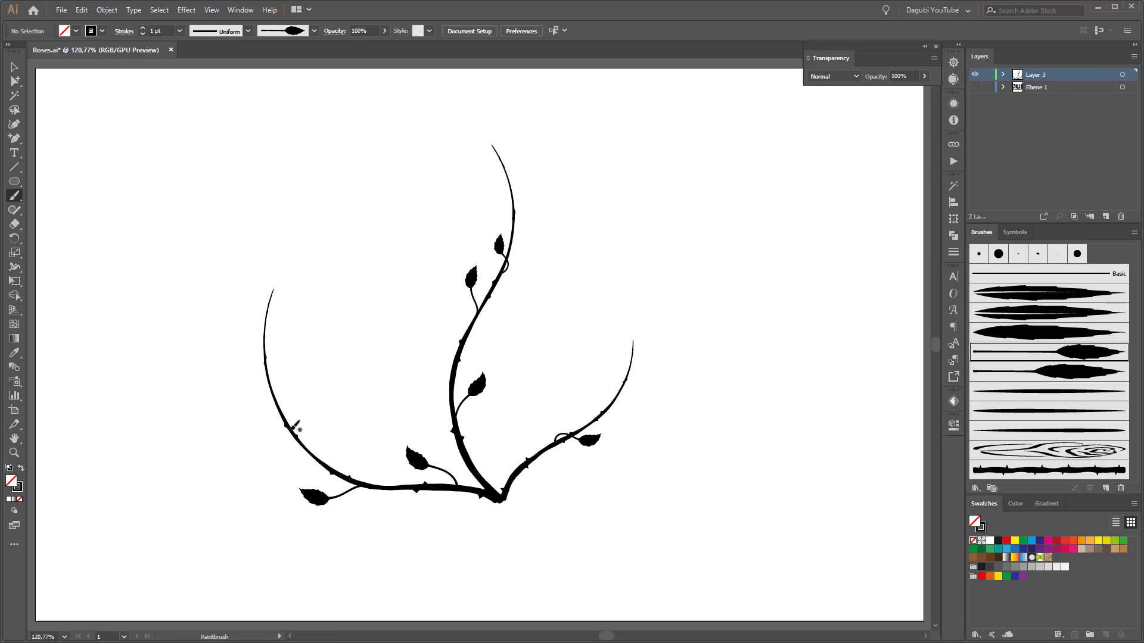
{"action": "left_click_drag", "start_coordinate": [293, 428], "coordinate": [252, 406]}
{"action": "left_click_drag", "start_coordinate": [327, 466], "coordinate": [323, 429]}
Add small side leaves to the two upward-growing leaf stalks of the left branch with the shorter-stalked leaf brush.
{"action": "left_click", "coordinate": [1016, 372]}
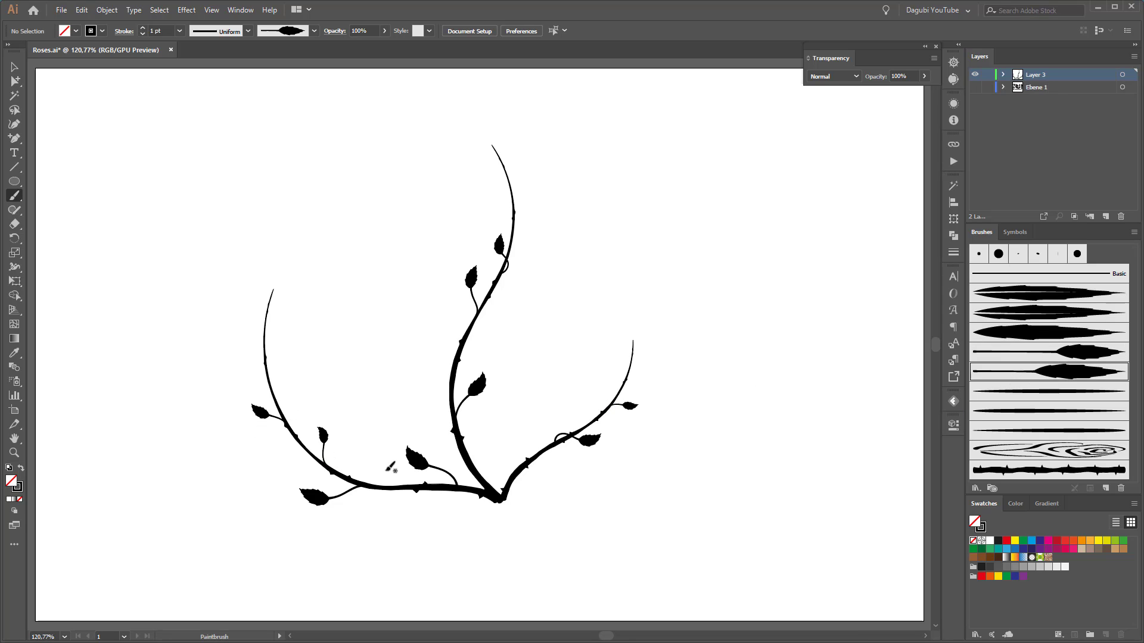
{"action": "scroll", "coordinate": [357, 467], "scroll_direction": "up", "scroll_amount": 5}
{"action": "left_click_drag", "start_coordinate": [523, 423], "coordinate": [499, 377]}
{"action": "left_click_drag", "start_coordinate": [557, 458], "coordinate": [505, 448]}
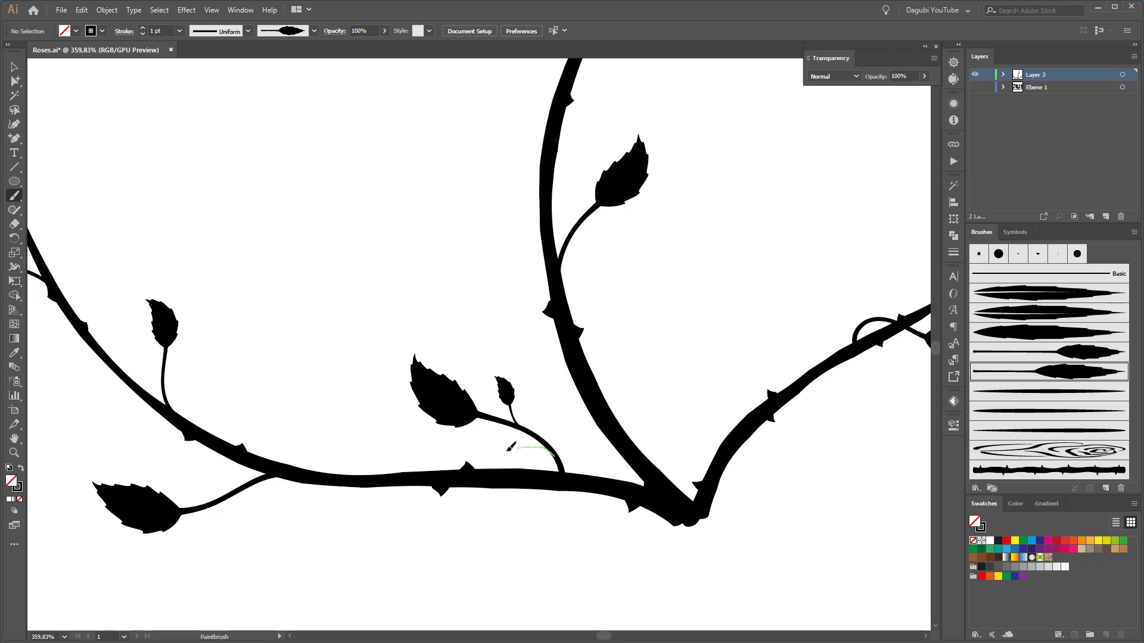
{"action": "mouse_move", "coordinate": [170, 399]}
{"action": "left_mouse_down"}
{"action": "mouse_move", "coordinate": [186, 371]}
{"action": "mouse_move", "coordinate": [143, 345]}
{"action": "left_mouse_up"}
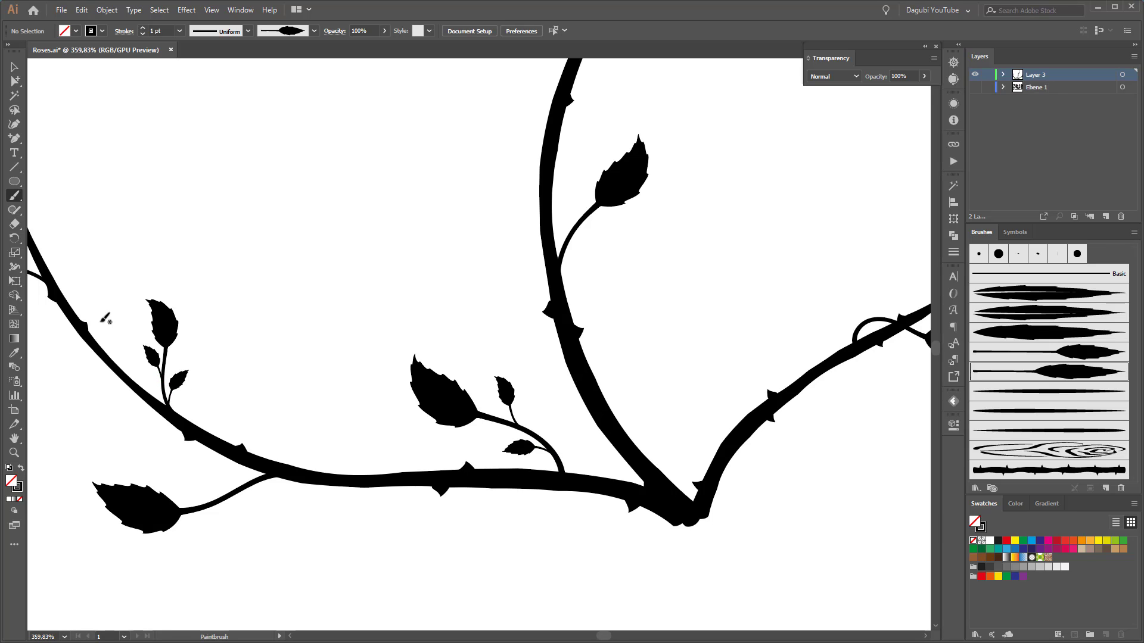
Add small side leaves to the lowest and the outermost leaf stalks of the left branch.
{"action": "left_click_drag", "start_coordinate": [321, 441], "coordinate": [562, 316]}
{"action": "left_click_drag", "start_coordinate": [467, 373], "coordinate": [412, 425]}
{"action": "left_click_drag", "start_coordinate": [491, 358], "coordinate": [419, 352]}
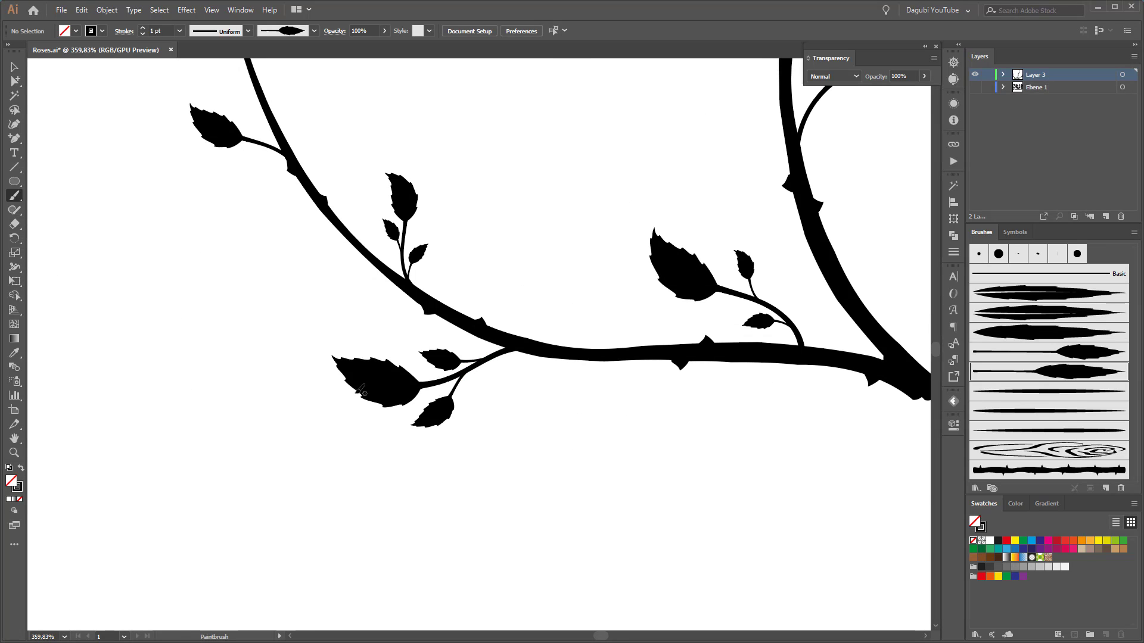
{"action": "mouse_move", "coordinate": [271, 142]}
{"action": "left_mouse_down"}
{"action": "mouse_move", "coordinate": [435, 333]}
{"action": "mouse_move", "coordinate": [398, 295]}
{"action": "left_mouse_up"}
{"action": "left_click_drag", "start_coordinate": [436, 341], "coordinate": [402, 364]}
{"action": "left_click_drag", "start_coordinate": [539, 299], "coordinate": [546, 480]}
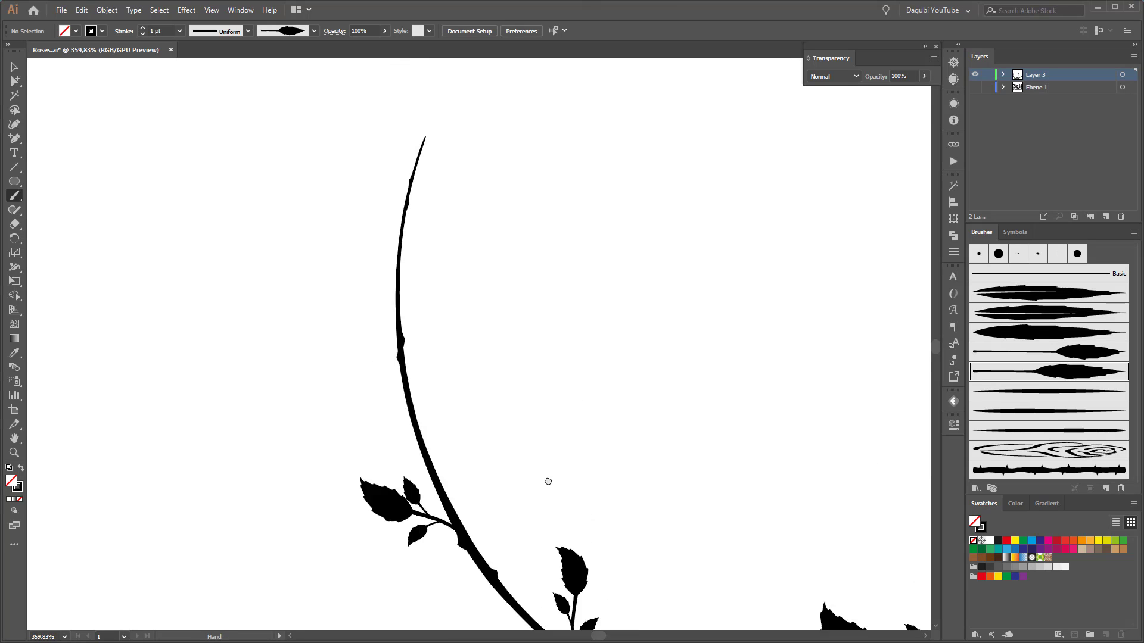
Add small side leaves to the leaf stalks of the central stem, from the upper ones down to the lowest.
{"action": "mouse_move", "coordinate": [764, 419]}
{"action": "left_mouse_down"}
{"action": "mouse_move", "coordinate": [421, 447]}
{"action": "mouse_move", "coordinate": [370, 498]}
{"action": "left_mouse_up"}
{"action": "mouse_move", "coordinate": [633, 277]}
{"action": "left_mouse_down"}
{"action": "mouse_move", "coordinate": [640, 227]}
{"action": "mouse_move", "coordinate": [577, 233]}
{"action": "left_mouse_up"}
{"action": "mouse_move", "coordinate": [737, 144]}
{"action": "left_mouse_down"}
{"action": "mouse_move", "coordinate": [643, 314]}
{"action": "mouse_move", "coordinate": [663, 287]}
{"action": "mouse_move", "coordinate": [602, 301]}
{"action": "mouse_move", "coordinate": [593, 318]}
{"action": "left_mouse_up"}
{"action": "mouse_move", "coordinate": [724, 435]}
{"action": "left_mouse_down"}
{"action": "mouse_move", "coordinate": [616, 240]}
{"action": "mouse_move", "coordinate": [623, 21]}
{"action": "left_mouse_up"}
{"action": "left_click_drag", "start_coordinate": [386, 322], "coordinate": [416, 351]}
{"action": "left_click_drag", "start_coordinate": [396, 293], "coordinate": [382, 282]}
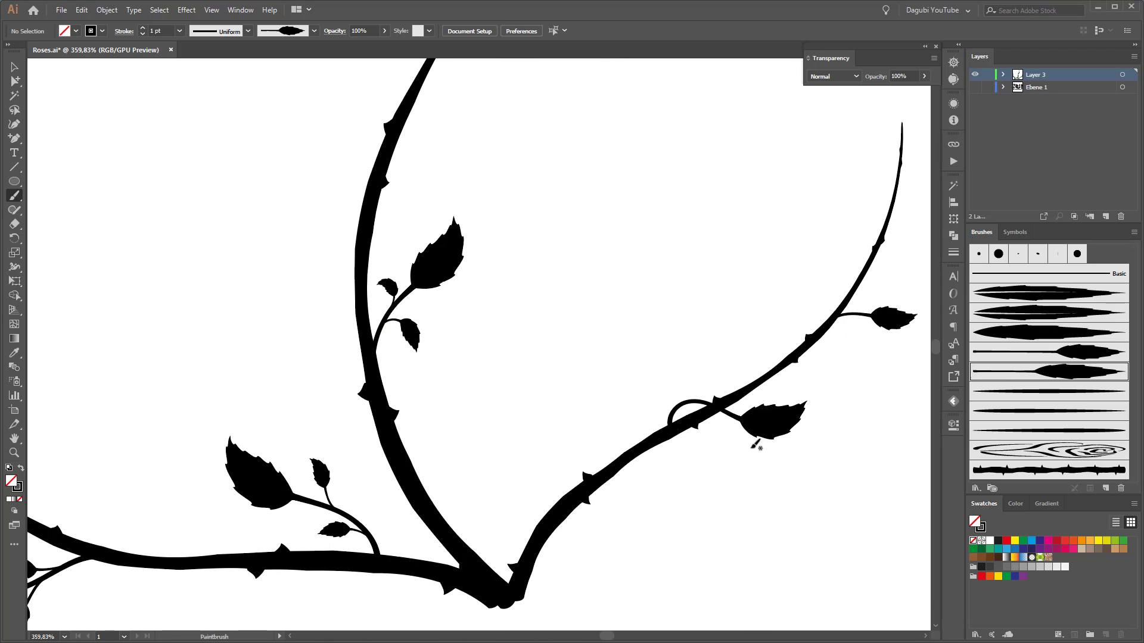
Add a pair of small side leaves to each of the two leaf stalks on the right branch.
{"action": "left_click_drag", "start_coordinate": [692, 398], "coordinate": [698, 361]}
{"action": "left_click_drag", "start_coordinate": [725, 410], "coordinate": [732, 466]}
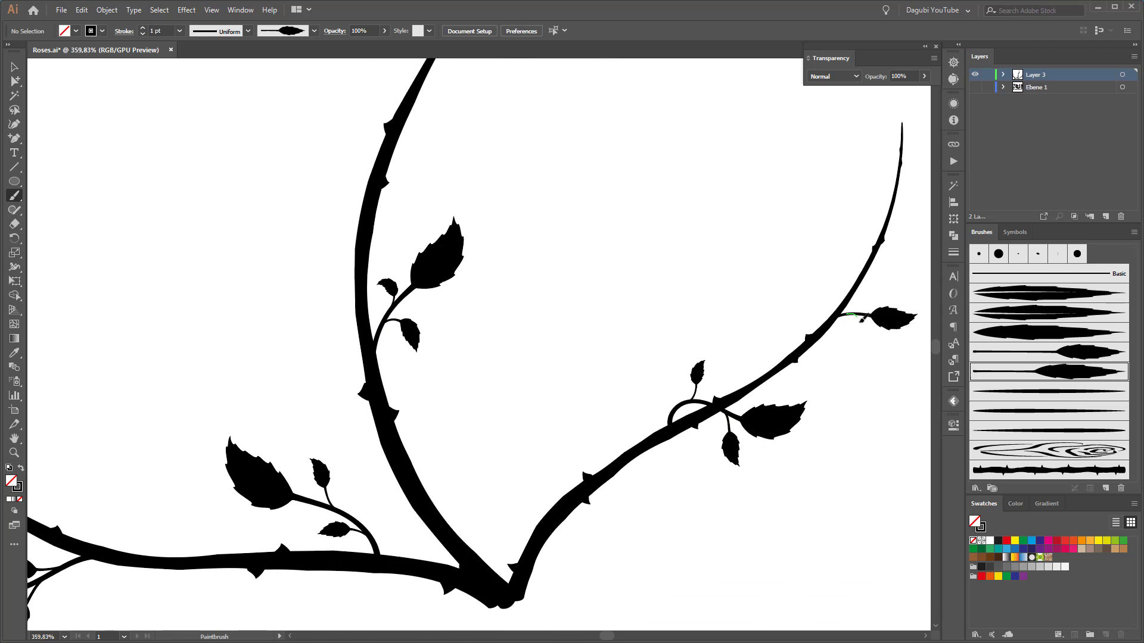
{"action": "left_click_drag", "start_coordinate": [862, 320], "coordinate": [876, 357]}
{"action": "left_click_drag", "start_coordinate": [858, 306], "coordinate": [869, 293]}
Fill the gaps on the right branch with extra leaves below its middle, above it and near its tip.
{"action": "left_click_drag", "start_coordinate": [844, 408], "coordinate": [740, 334]}
{"action": "mouse_move", "coordinate": [740, 309]}
{"action": "left_mouse_down"}
{"action": "mouse_move", "coordinate": [621, 338]}
{"action": "mouse_move", "coordinate": [560, 325]}
{"action": "left_mouse_up"}
{"action": "left_click_drag", "start_coordinate": [565, 476], "coordinate": [654, 494]}
{"action": "left_click_drag", "start_coordinate": [560, 411], "coordinate": [630, 427]}
{"action": "left_click_drag", "start_coordinate": [691, 326], "coordinate": [700, 269]}
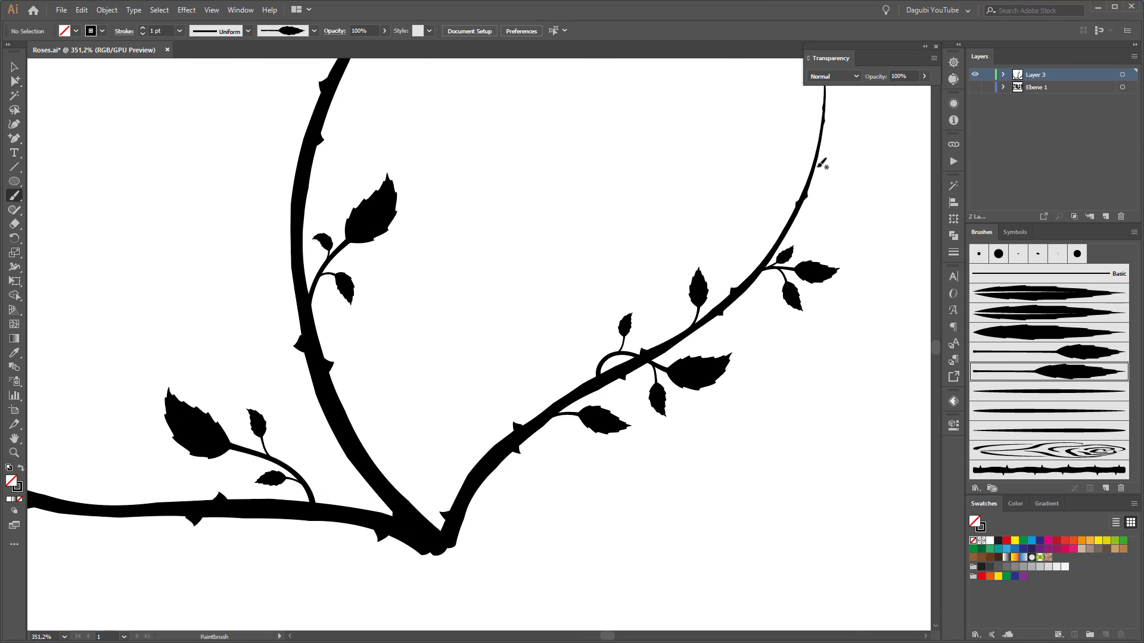
{"action": "left_click_drag", "start_coordinate": [819, 166], "coordinate": [845, 141]}
Paint extra leaves in the gaps on both sides of the central stem, up to its thin upper end.
{"action": "left_click_drag", "start_coordinate": [493, 300], "coordinate": [499, 314]}
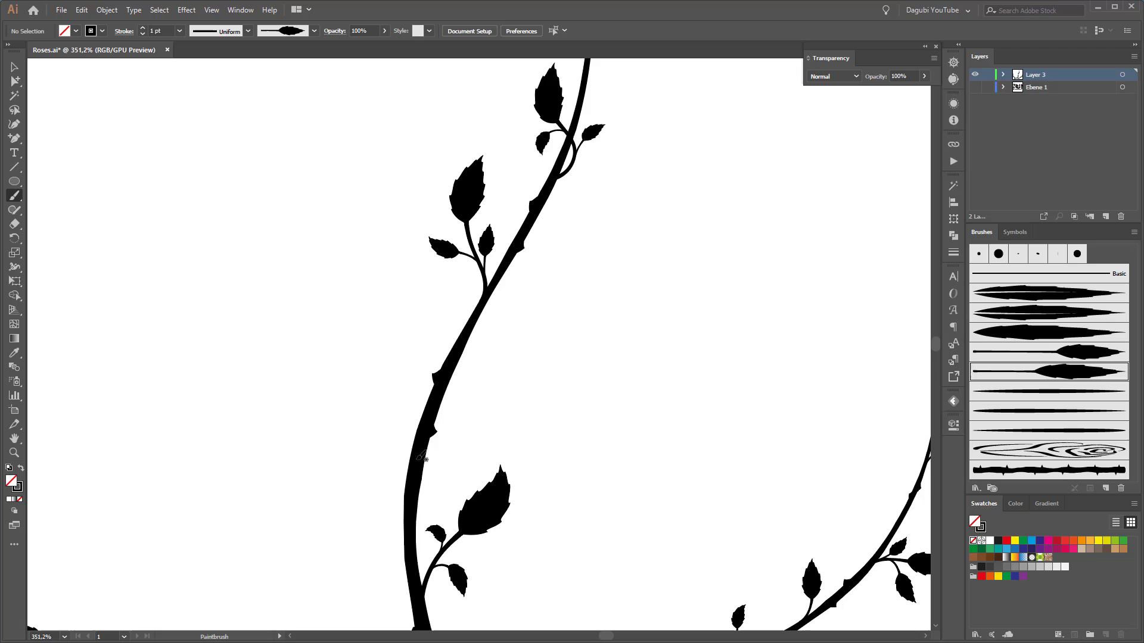
{"action": "left_click_drag", "start_coordinate": [414, 430], "coordinate": [388, 396]}
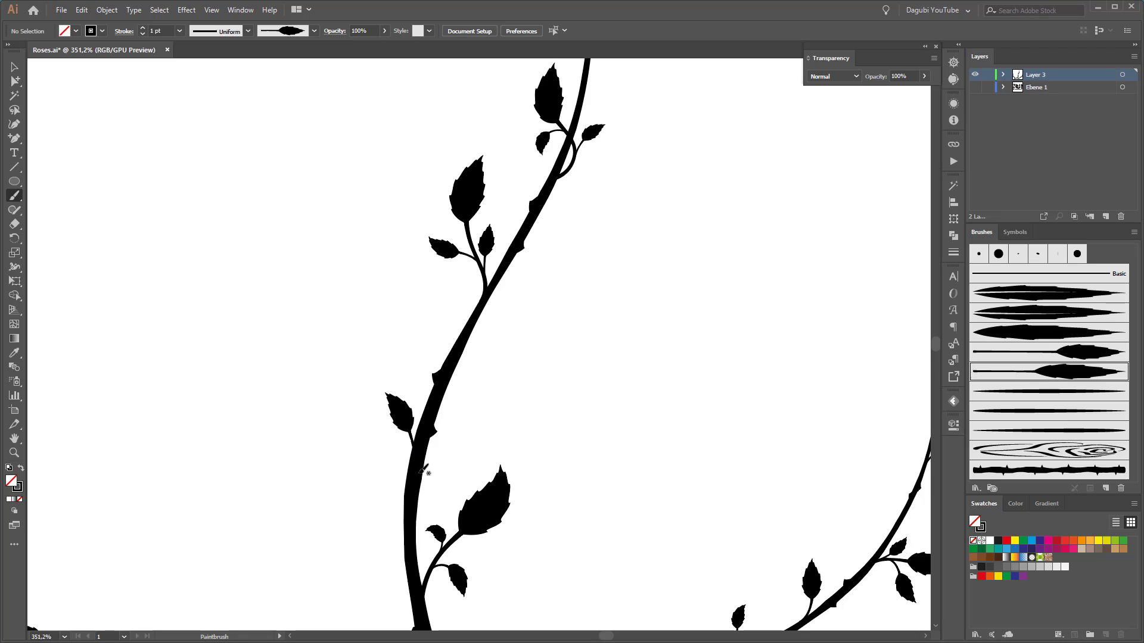
{"action": "left_click_drag", "start_coordinate": [412, 454], "coordinate": [372, 453]}
{"action": "left_click_drag", "start_coordinate": [620, 160], "coordinate": [621, 159]}
{"action": "left_click_drag", "start_coordinate": [591, 95], "coordinate": [562, 380]}
{"action": "left_click_drag", "start_coordinate": [559, 338], "coordinate": [586, 283]}
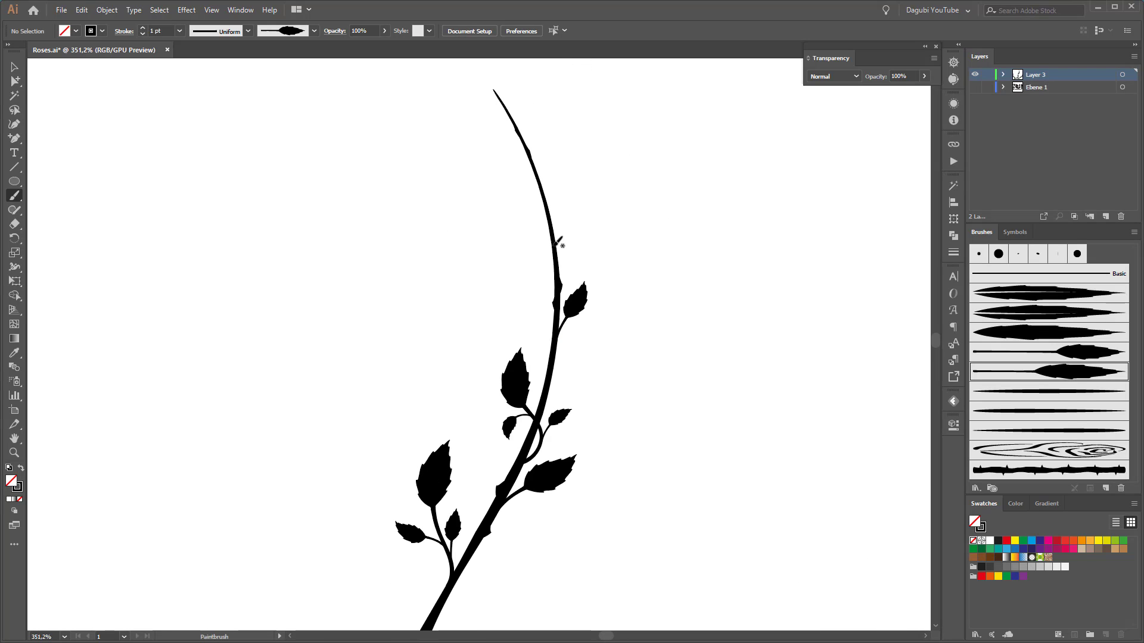
{"action": "left_click_drag", "start_coordinate": [554, 246], "coordinate": [517, 215]}
Paint extra leaves in the gaps along the left branch, from its lower curve up to its thin upper part.
{"action": "left_click_drag", "start_coordinate": [688, 418], "coordinate": [540, 390]}
{"action": "left_click_drag", "start_coordinate": [665, 466], "coordinate": [610, 271]}
{"action": "left_click_drag", "start_coordinate": [458, 414], "coordinate": [608, 446]}
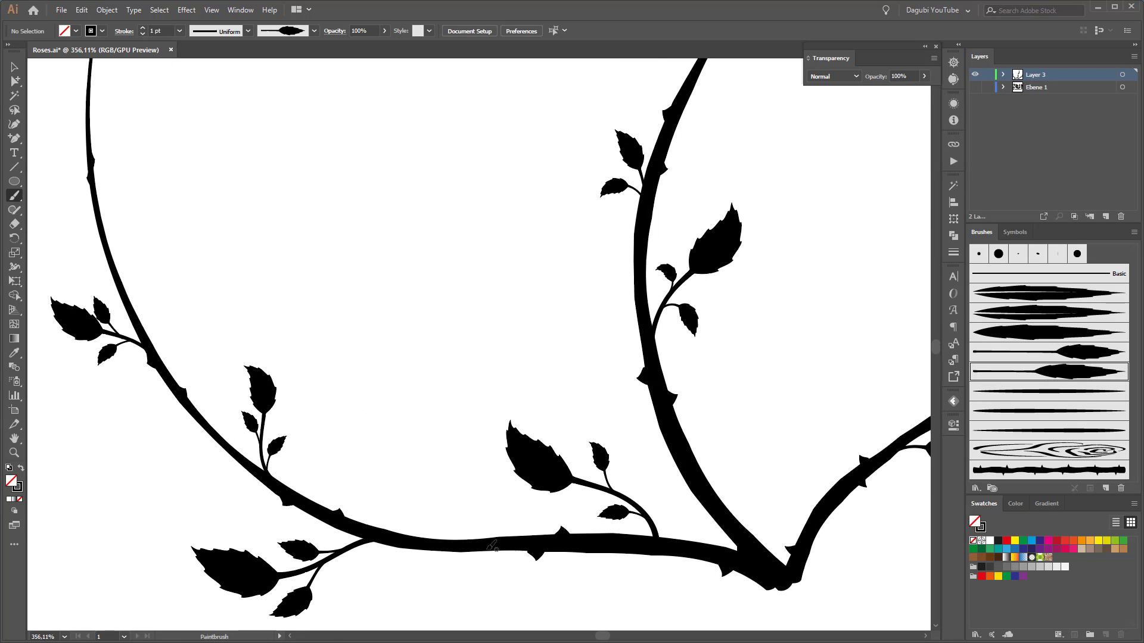
{"action": "left_click_drag", "start_coordinate": [490, 546], "coordinate": [395, 590]}
{"action": "left_click_drag", "start_coordinate": [433, 543], "coordinate": [364, 484]}
{"action": "left_click_drag", "start_coordinate": [168, 365], "coordinate": [160, 323]}
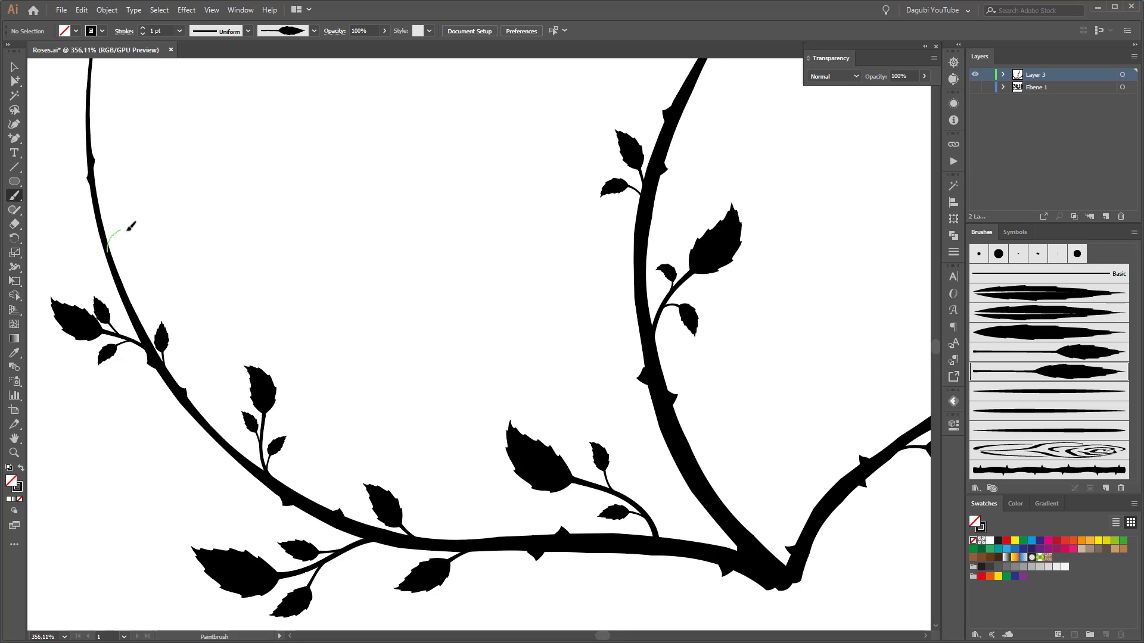
{"action": "left_click_drag", "start_coordinate": [128, 231], "coordinate": [139, 237]}
{"action": "left_click_drag", "start_coordinate": [223, 196], "coordinate": [471, 333]}
{"action": "left_click_drag", "start_coordinate": [336, 291], "coordinate": [282, 283]}
Paint a rose blossom at the tip of the central stem with the rose art brush.
{"action": "left_click_drag", "start_coordinate": [727, 399], "coordinate": [608, 315]}
{"action": "mouse_move", "coordinate": [706, 280]}
{"action": "left_mouse_down"}
{"action": "mouse_move", "coordinate": [501, 344]}
{"action": "mouse_move", "coordinate": [474, 328]}
{"action": "left_mouse_up"}
{"action": "mouse_move", "coordinate": [483, 334]}
{"action": "left_mouse_down"}
{"action": "mouse_move", "coordinate": [560, 360]}
{"action": "mouse_move", "coordinate": [580, 353]}
{"action": "left_mouse_up"}
{"action": "left_click", "coordinate": [1039, 455]}
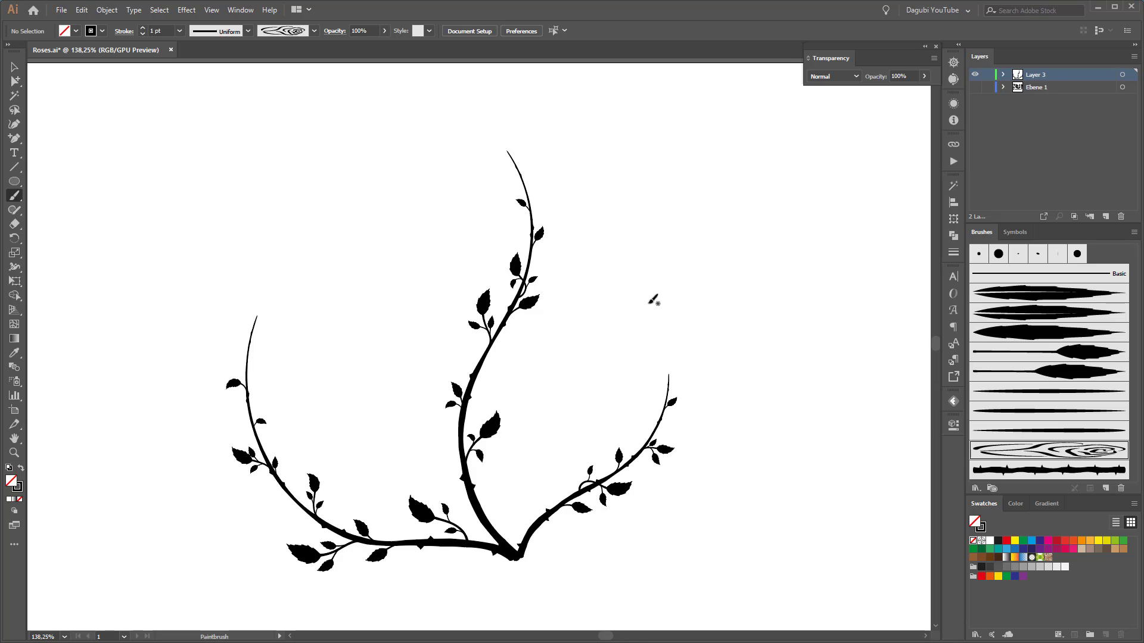
{"action": "mouse_move", "coordinate": [509, 152]}
{"action": "left_mouse_down"}
{"action": "mouse_move", "coordinate": [488, 103]}
{"action": "mouse_move", "coordinate": [489, 116]}
{"action": "left_mouse_up"}
{"action": "key", "text": "ctrl+z"}
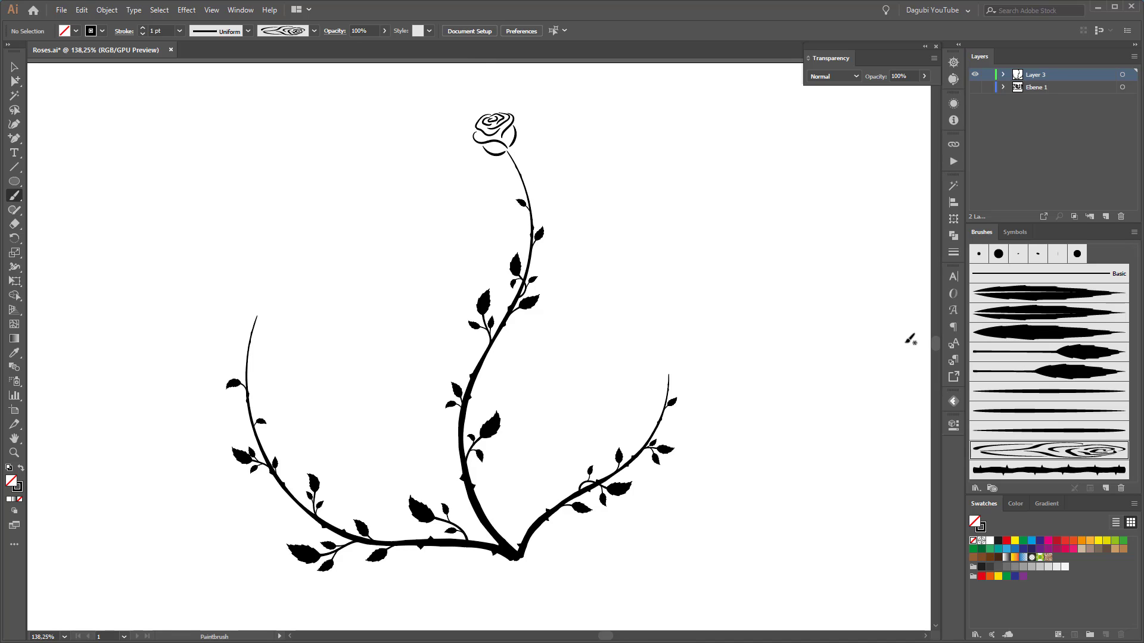
Open the Dagubi various brushes library and paint a rose at the tip of the right branch with its first rose brush.
{"action": "left_click", "coordinate": [975, 488]}
{"action": "mouse_move", "coordinate": [1036, 562]}
{"action": "left_click", "coordinate": [894, 526]}
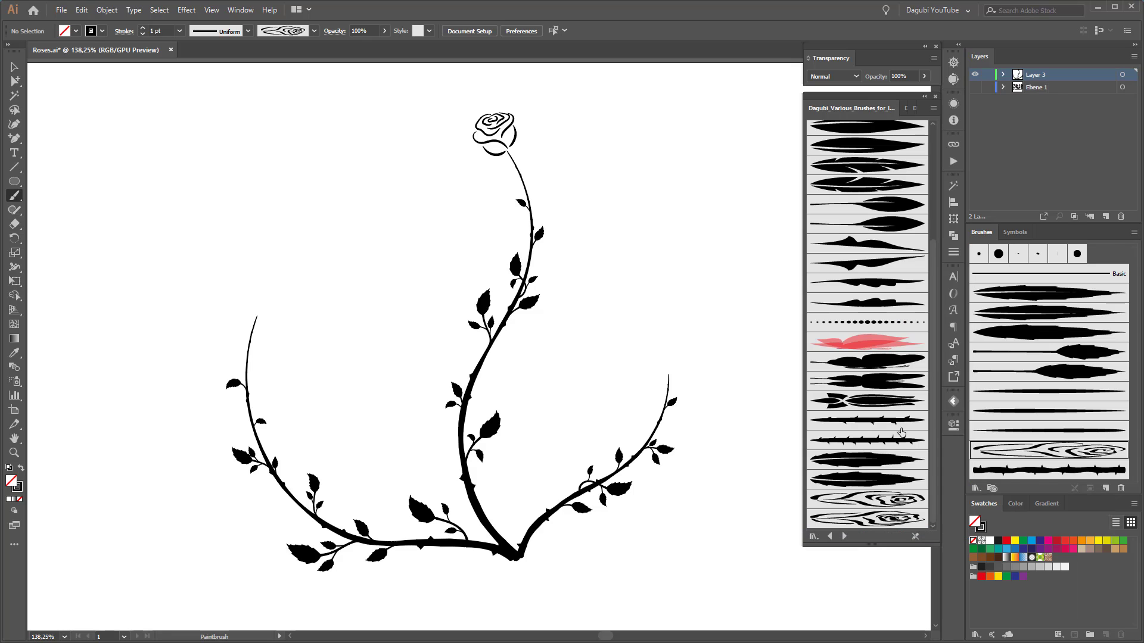
{"action": "left_click", "coordinate": [885, 499]}
{"action": "left_click_drag", "start_coordinate": [670, 374], "coordinate": [661, 292]}
{"action": "key", "text": "ctrl+z"}
Paint roses with the library's second rose brush at the left branch's tip, below the top rose, and on the upper right branch.
{"action": "left_click", "coordinate": [868, 518]}
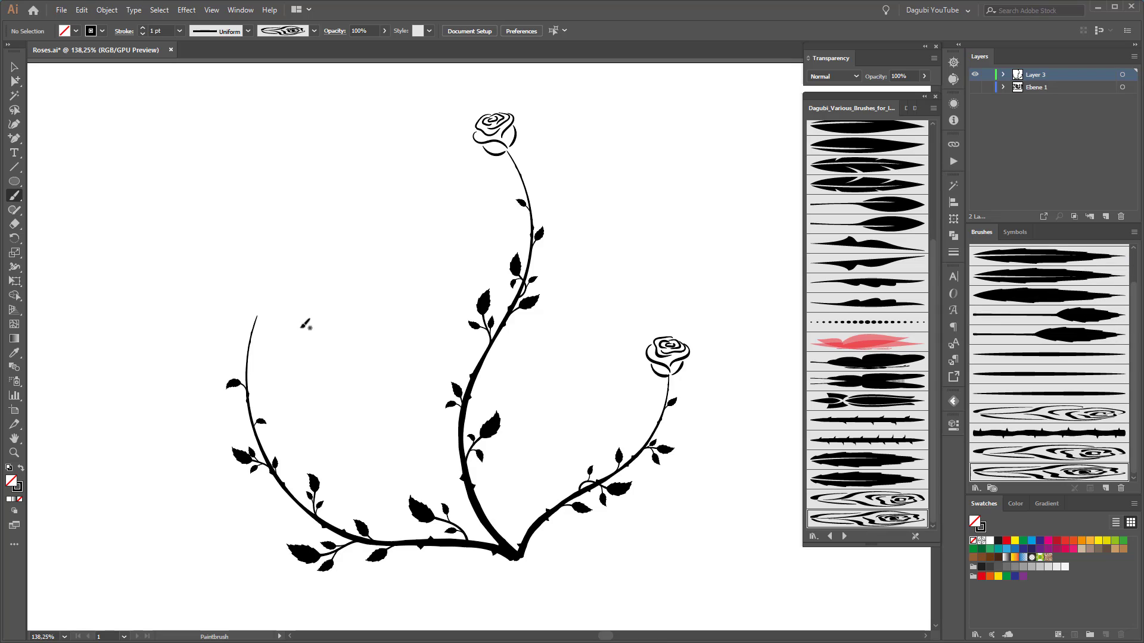
{"action": "left_click_drag", "start_coordinate": [260, 313], "coordinate": [251, 224]}
{"action": "left_click_drag", "start_coordinate": [532, 187], "coordinate": [551, 155]}
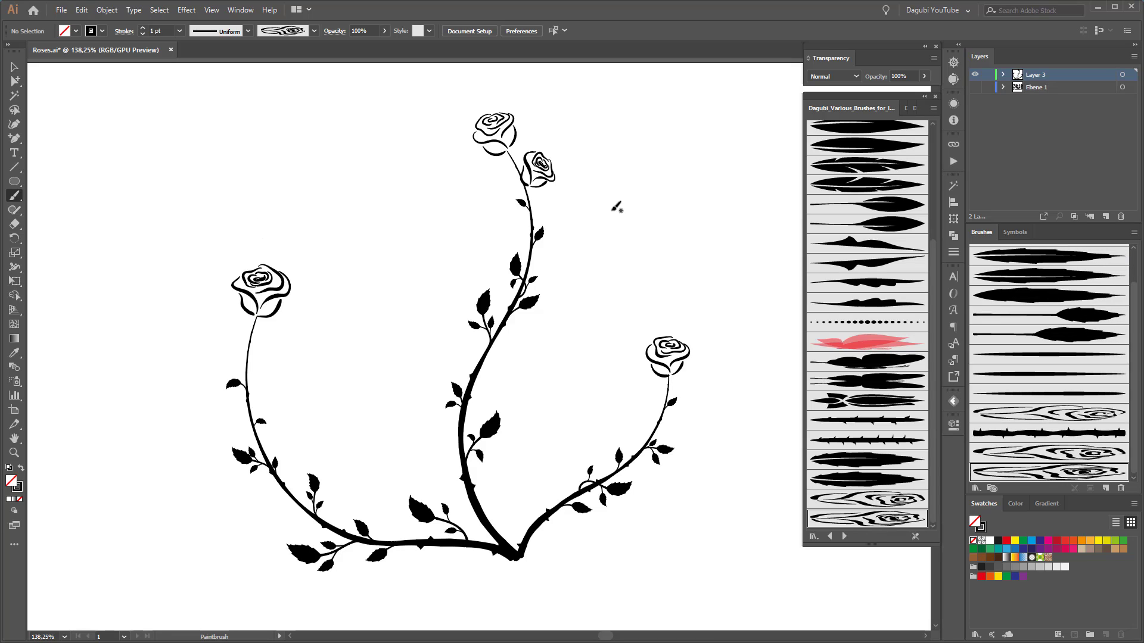
{"action": "left_click_drag", "start_coordinate": [646, 417], "coordinate": [645, 415]}
Paint roses with the library's first rose brush beside the middle of the central stem and below the left branch's top rose.
{"action": "left_click", "coordinate": [843, 498]}
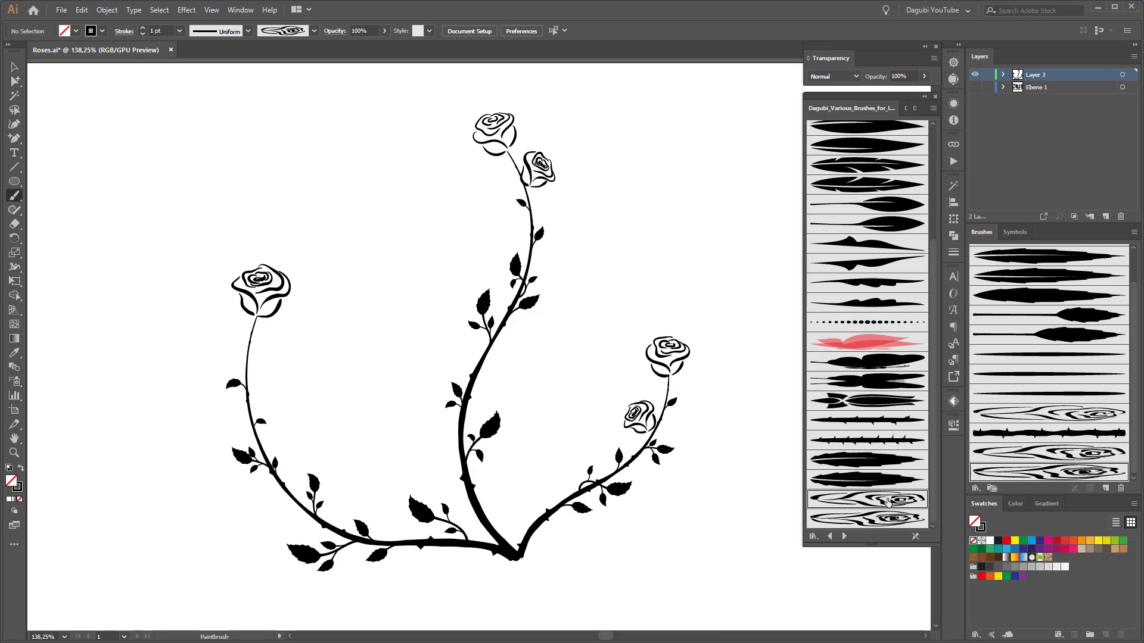
{"action": "left_click_drag", "start_coordinate": [473, 365], "coordinate": [444, 341]}
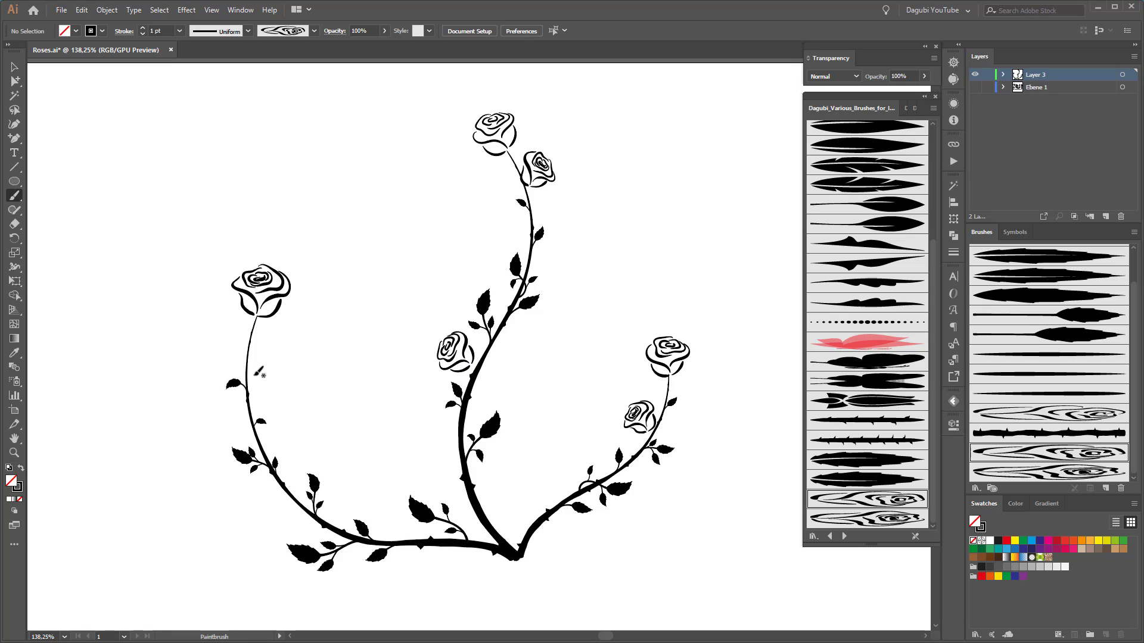
{"action": "left_click_drag", "start_coordinate": [257, 372], "coordinate": [269, 350]}
Paint small roses with the original rose brush on the lower right branch and along the lower left branch.
{"action": "left_click", "coordinate": [1039, 411]}
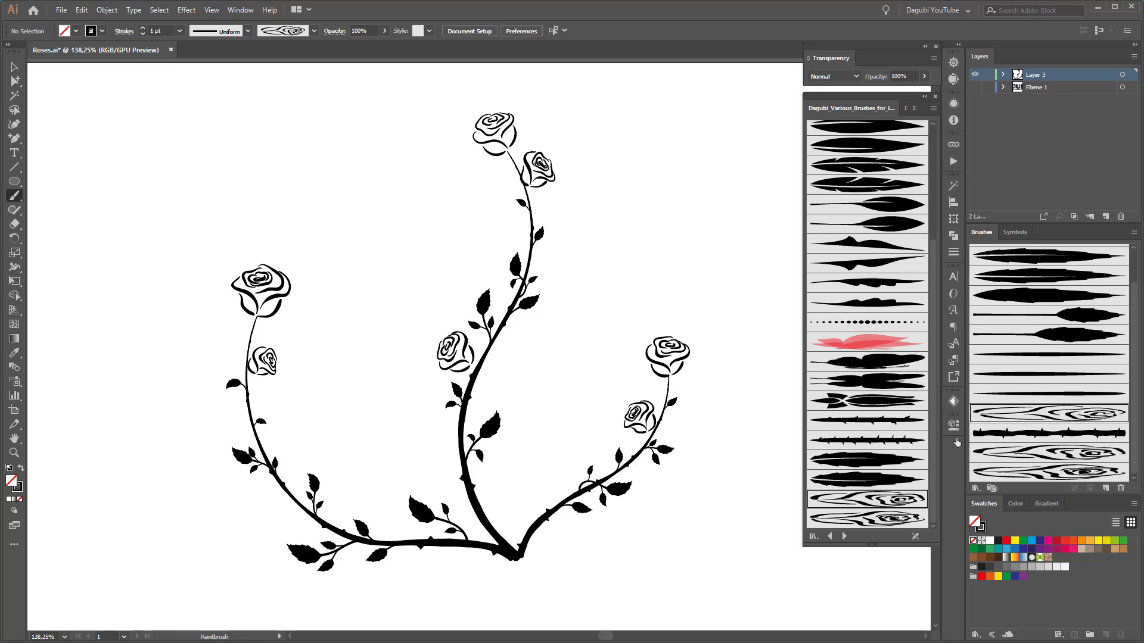
{"action": "left_click_drag", "start_coordinate": [560, 476], "coordinate": [561, 473]}
{"action": "left_click_drag", "start_coordinate": [292, 512], "coordinate": [265, 503]}
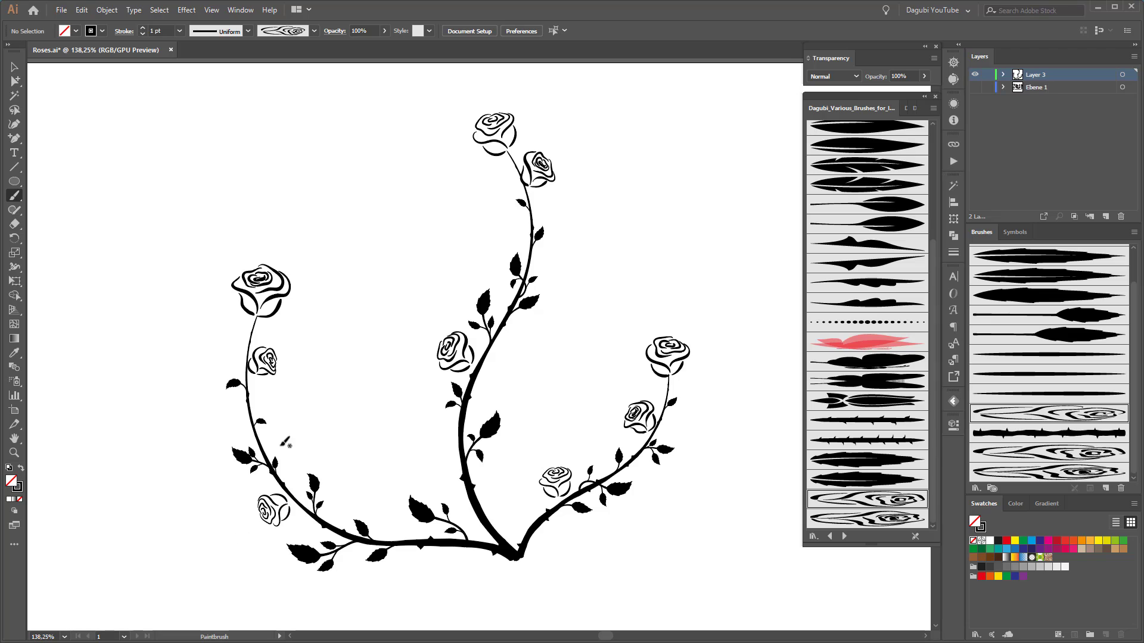
{"action": "left_click_drag", "start_coordinate": [406, 531], "coordinate": [381, 524]}
Paint sepals beneath the top roses of the left branch and central stem with the jagged leaf brush at 0.5 pt stroke.
{"action": "left_click", "coordinate": [1024, 299]}
{"action": "left_click_drag", "start_coordinate": [201, 339], "coordinate": [608, 342]}
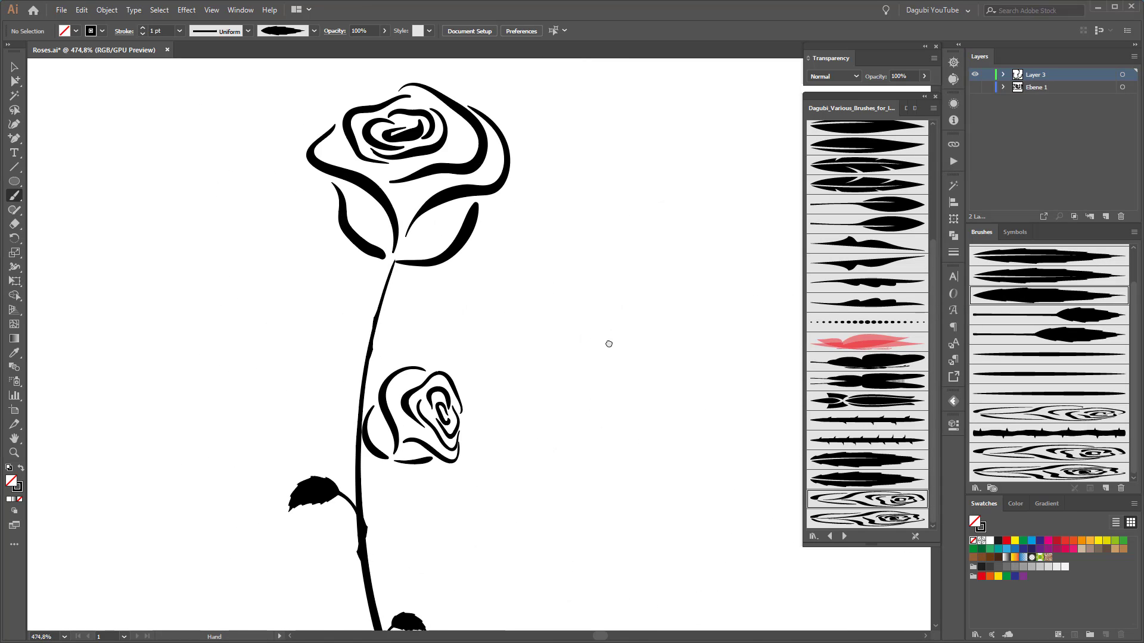
{"action": "mouse_move", "coordinate": [394, 270]}
{"action": "left_mouse_down"}
{"action": "mouse_move", "coordinate": [435, 319]}
{"action": "mouse_move", "coordinate": [431, 358]}
{"action": "left_mouse_up"}
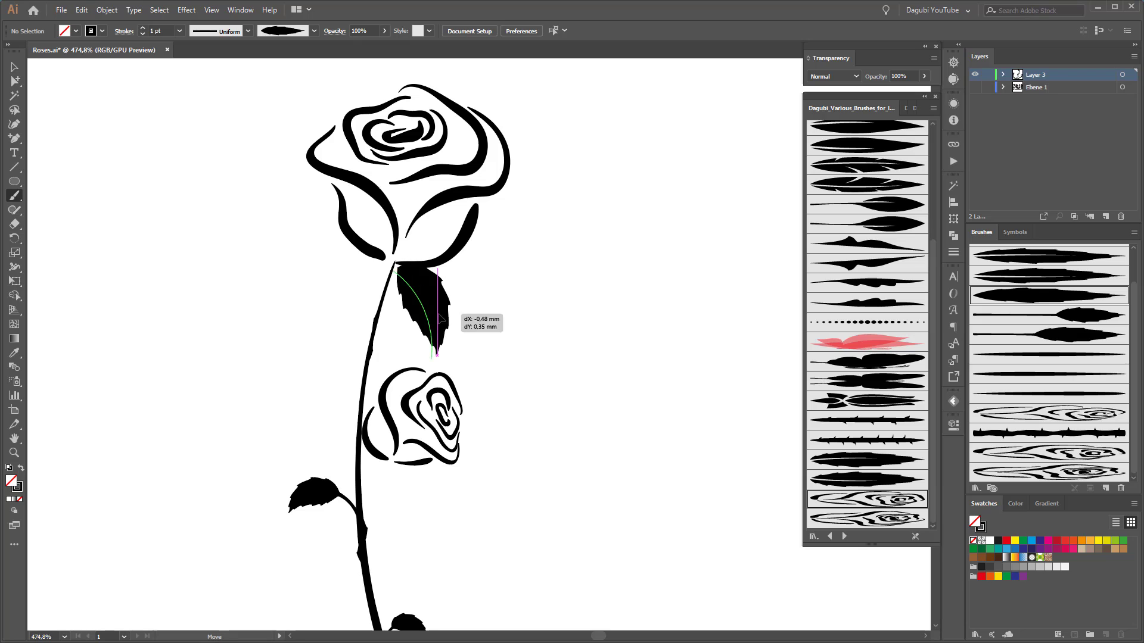
{"action": "left_click", "coordinate": [143, 34]}
{"action": "key", "text": "Delete"}
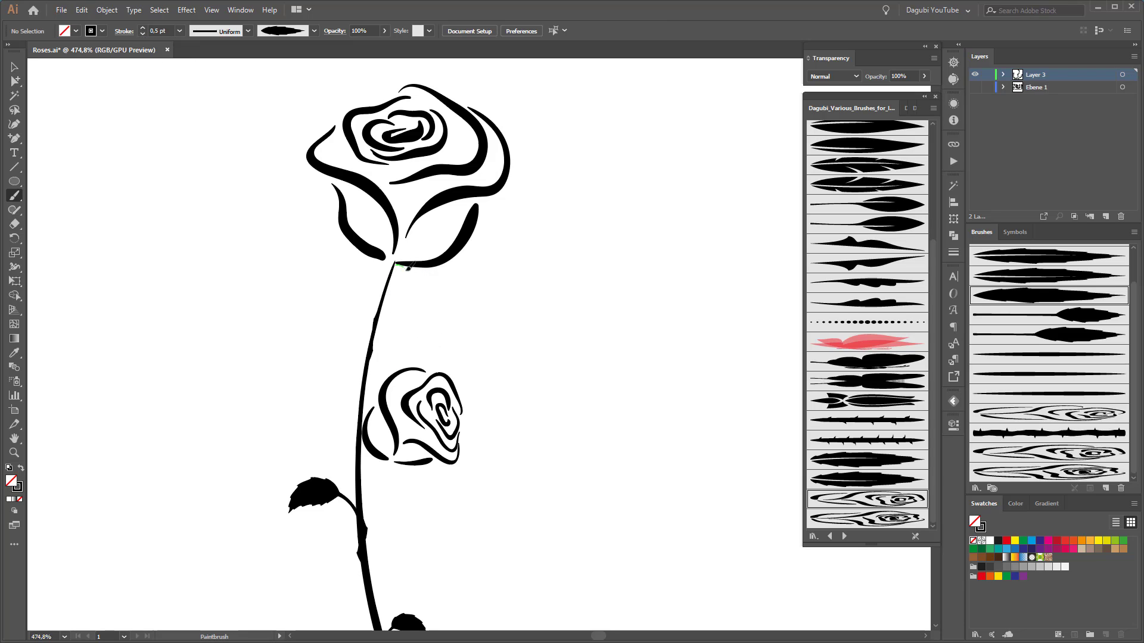
{"action": "mouse_move", "coordinate": [408, 268]}
{"action": "left_mouse_down"}
{"action": "mouse_move", "coordinate": [416, 324]}
{"action": "mouse_move", "coordinate": [394, 325]}
{"action": "mouse_move", "coordinate": [353, 325]}
{"action": "mouse_move", "coordinate": [325, 270]}
{"action": "left_mouse_up"}
{"action": "left_click_drag", "start_coordinate": [575, 351], "coordinate": [564, 292]}
{"action": "scroll", "coordinate": [658, 331], "scroll_direction": "down", "scroll_amount": 5}
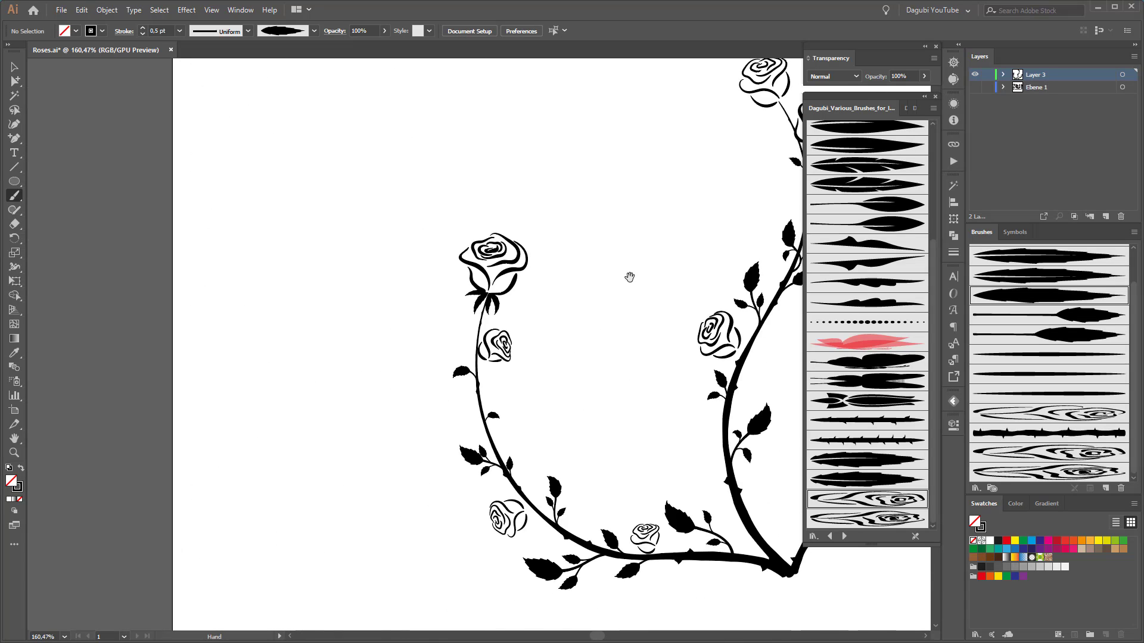
{"action": "scroll", "coordinate": [628, 276], "scroll_direction": "up", "scroll_amount": 5}
{"action": "mouse_move", "coordinate": [557, 205]}
{"action": "left_mouse_down"}
{"action": "mouse_move", "coordinate": [614, 214]}
{"action": "mouse_move", "coordinate": [574, 269]}
{"action": "mouse_move", "coordinate": [519, 281]}
{"action": "left_mouse_up"}
Nudge the rose at the tip of the right branch slightly upward from its stem.
{"action": "mouse_move", "coordinate": [749, 430]}
{"action": "left_mouse_down"}
{"action": "mouse_move", "coordinate": [336, 212]}
{"action": "mouse_move", "coordinate": [184, 63]}
{"action": "left_mouse_up"}
{"action": "mouse_move", "coordinate": [757, 572]}
{"action": "left_mouse_down"}
{"action": "mouse_move", "coordinate": [672, 210]}
{"action": "mouse_move", "coordinate": [719, 124]}
{"action": "left_mouse_up"}
{"action": "left_click", "coordinate": [548, 181], "text": "ctrl"}
{"action": "left_click_drag", "start_coordinate": [548, 181], "coordinate": [544, 177]}
{"action": "left_click", "coordinate": [694, 304], "text": "ctrl"}
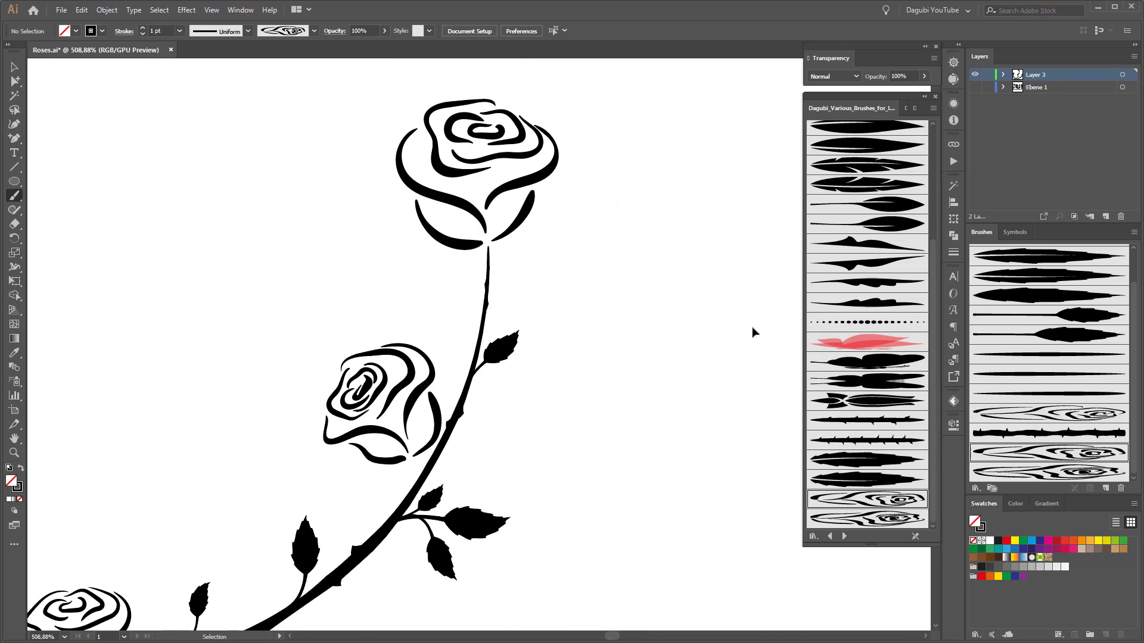
Paint four sepals beneath the right branch's top rose with the jagged leaf brush at 0.5 pt stroke.
{"action": "left_click", "coordinate": [1003, 300]}
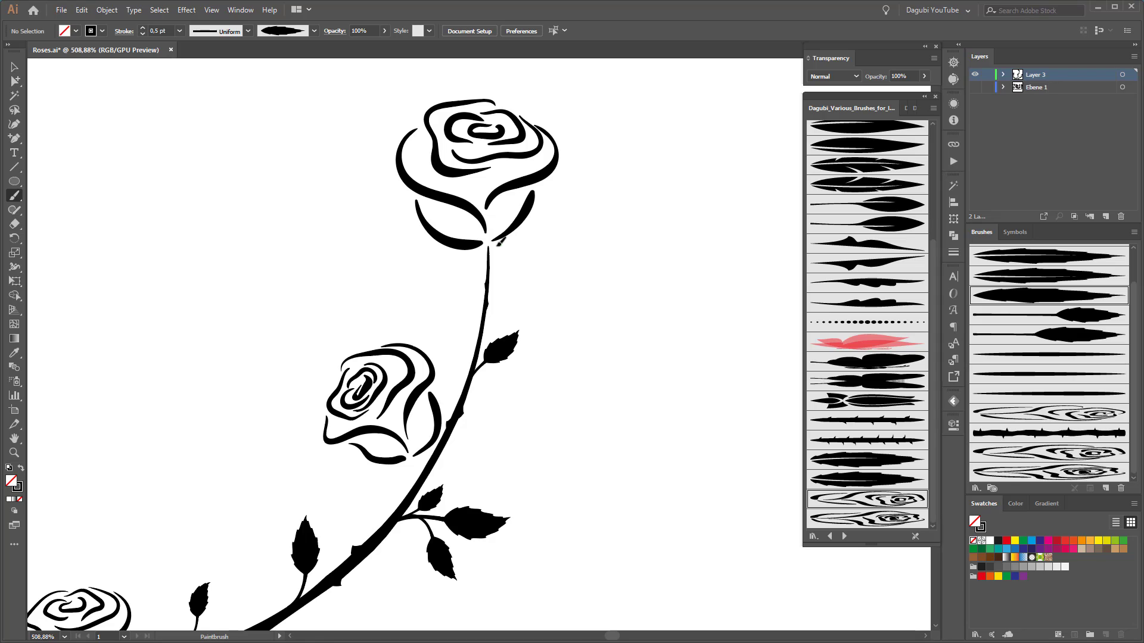
{"action": "mouse_move", "coordinate": [501, 243]}
{"action": "left_mouse_down"}
{"action": "mouse_move", "coordinate": [565, 247]}
{"action": "mouse_move", "coordinate": [540, 309]}
{"action": "left_mouse_up"}
{"action": "left_click_drag", "start_coordinate": [480, 279], "coordinate": [478, 292]}
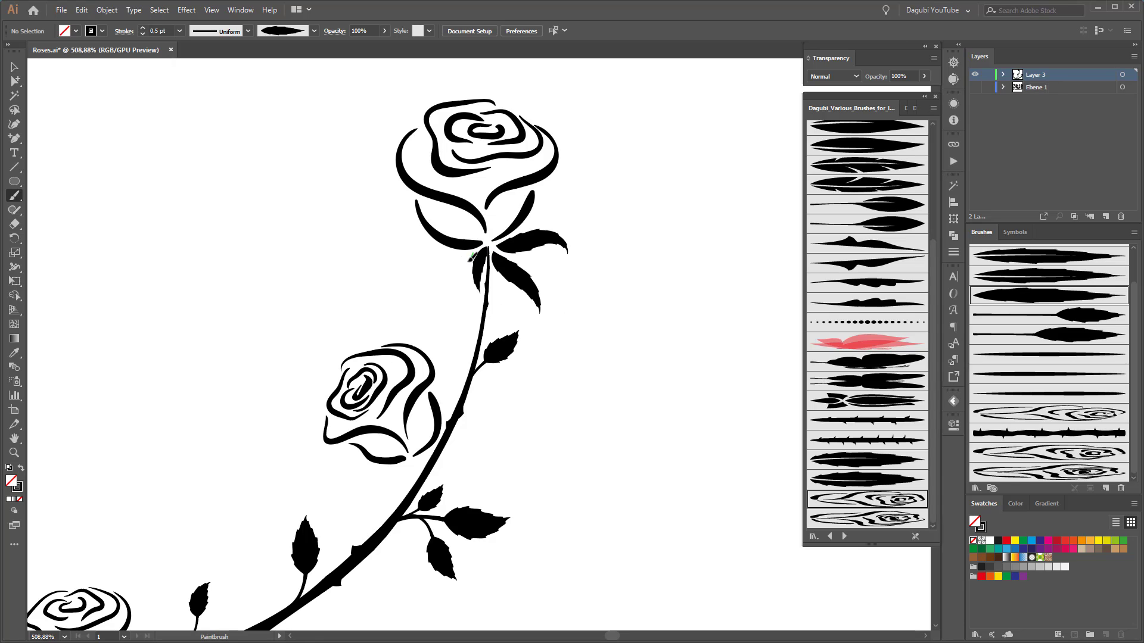
{"action": "left_click_drag", "start_coordinate": [476, 252], "coordinate": [405, 280]}
{"action": "left_click", "coordinate": [680, 357], "text": "ctrl"}
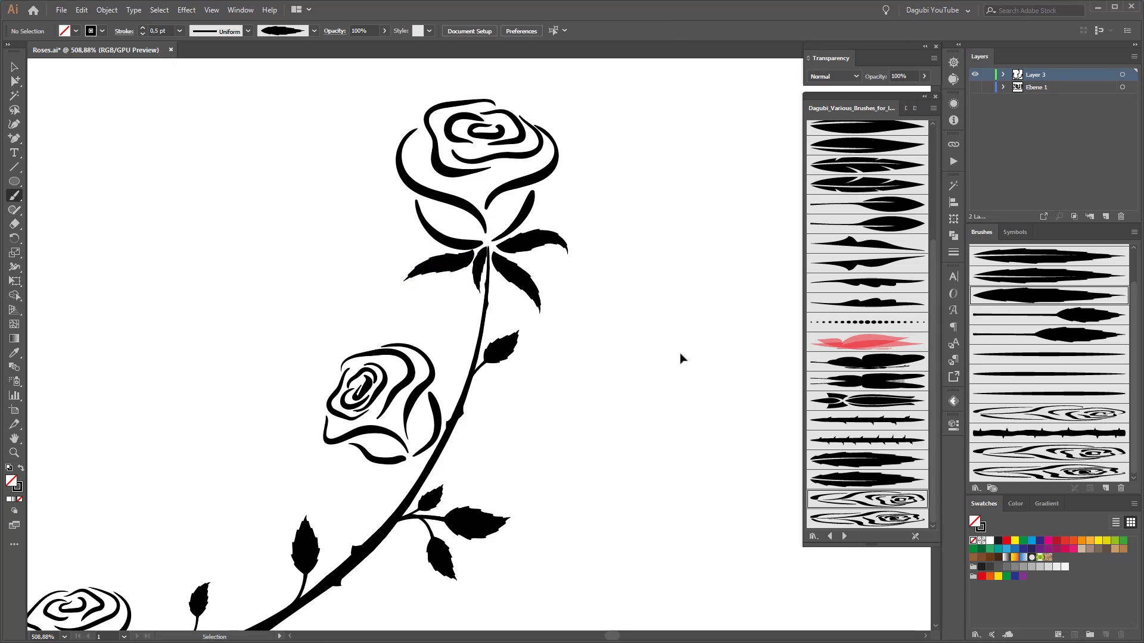
Set the stroke to 0.3 pt and paint sepals beneath the second rose and the small lower rose of the right branch.
{"action": "left_click", "coordinate": [143, 34]}
{"action": "left_click", "coordinate": [144, 35]}
{"action": "left_click_drag", "start_coordinate": [624, 418], "coordinate": [684, 262]}
{"action": "left_click_drag", "start_coordinate": [469, 310], "coordinate": [433, 356]}
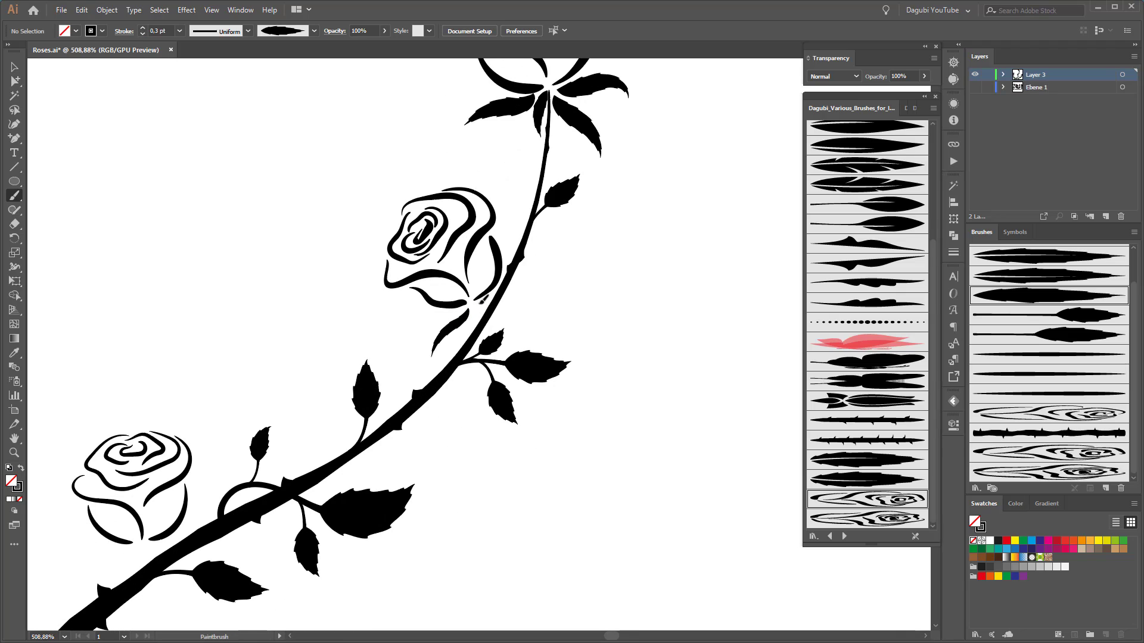
{"action": "left_click_drag", "start_coordinate": [476, 308], "coordinate": [482, 348]}
{"action": "left_click_drag", "start_coordinate": [480, 511], "coordinate": [812, 220]}
{"action": "left_click_drag", "start_coordinate": [471, 260], "coordinate": [409, 289]}
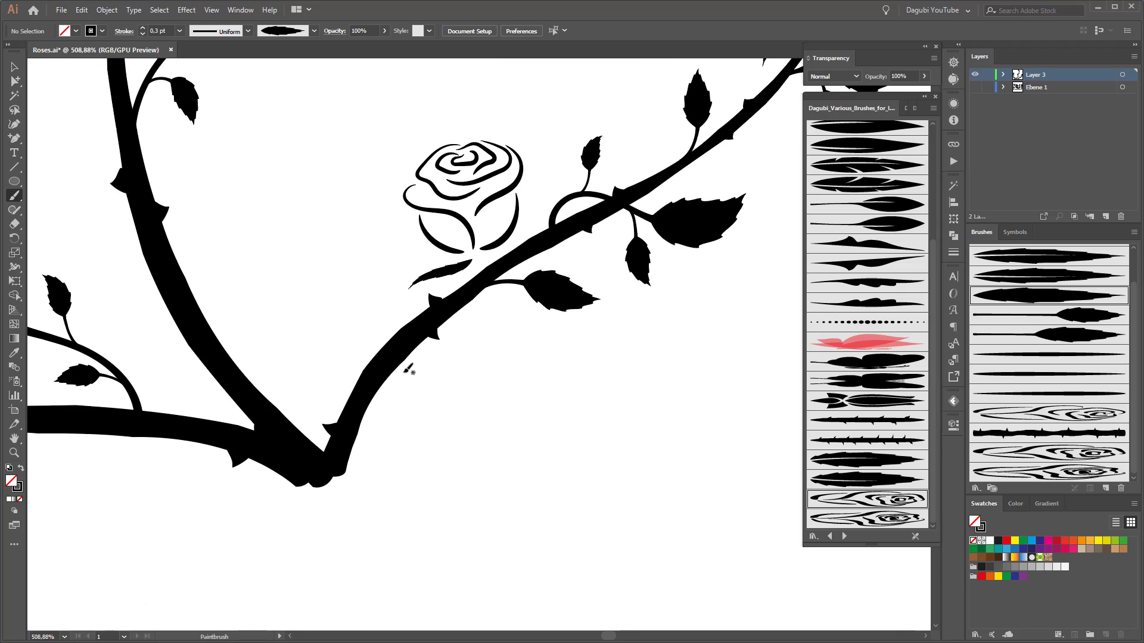
{"action": "mouse_move", "coordinate": [487, 258]}
{"action": "left_mouse_down"}
{"action": "mouse_move", "coordinate": [531, 233]}
{"action": "mouse_move", "coordinate": [481, 278]}
{"action": "left_mouse_up"}
Paint sepals beneath the central stem's middle rose and the second rose near its top.
{"action": "left_click_drag", "start_coordinate": [311, 276], "coordinate": [533, 595]}
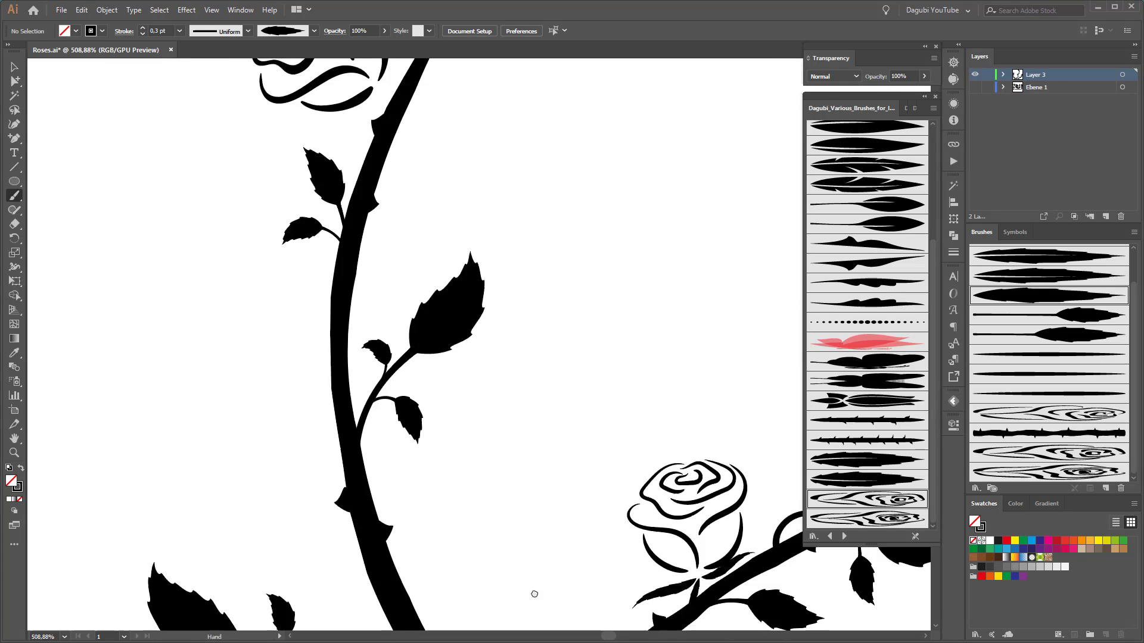
{"action": "mouse_move", "coordinate": [396, 91]}
{"action": "left_mouse_down"}
{"action": "mouse_move", "coordinate": [377, 424]}
{"action": "mouse_move", "coordinate": [394, 350]}
{"action": "left_mouse_up"}
{"action": "mouse_move", "coordinate": [359, 431]}
{"action": "left_mouse_down"}
{"action": "mouse_move", "coordinate": [410, 514]}
{"action": "mouse_move", "coordinate": [427, 434]}
{"action": "left_mouse_up"}
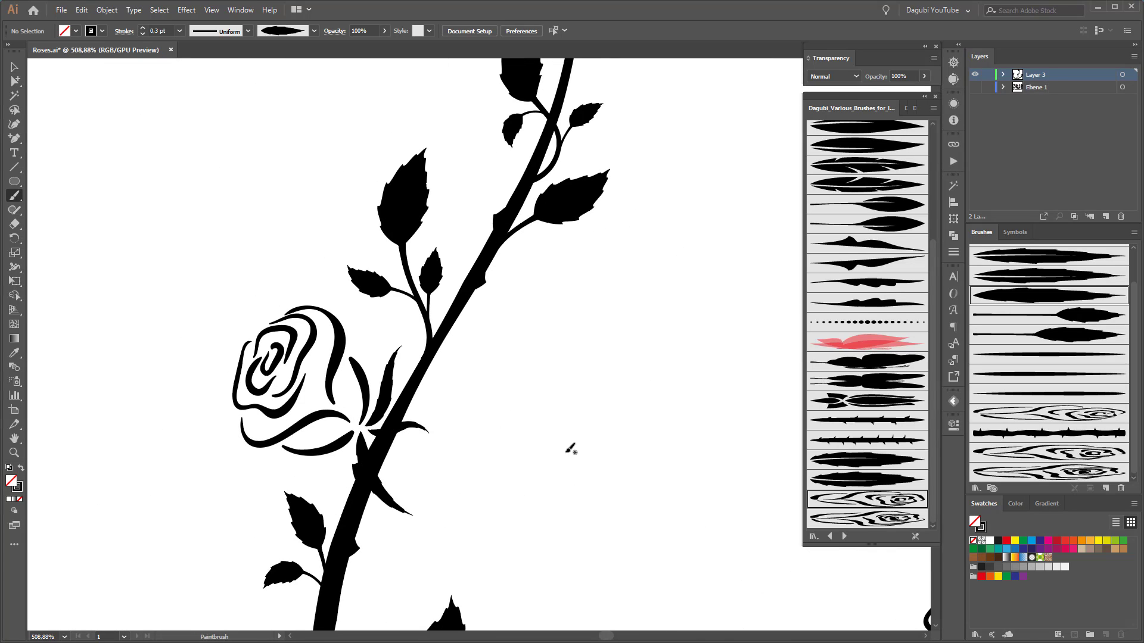
{"action": "left_click_drag", "start_coordinate": [567, 381], "coordinate": [533, 549]}
{"action": "left_click_drag", "start_coordinate": [570, 111], "coordinate": [510, 460]}
{"action": "mouse_move", "coordinate": [482, 291]}
{"action": "left_mouse_down"}
{"action": "mouse_move", "coordinate": [532, 355]}
{"action": "mouse_move", "coordinate": [502, 357]}
{"action": "mouse_move", "coordinate": [408, 291]}
{"action": "left_mouse_up"}
Paint small sepals beneath the rose sitting on the horizontal part of the lower left branch.
{"action": "left_click_drag", "start_coordinate": [361, 399], "coordinate": [560, 400]}
{"action": "mouse_move", "coordinate": [560, 400]}
{"action": "left_mouse_down"}
{"action": "mouse_move", "coordinate": [560, 442]}
{"action": "mouse_move", "coordinate": [566, 65]}
{"action": "left_mouse_up"}
{"action": "left_click_drag", "start_coordinate": [446, 415], "coordinate": [475, 378]}
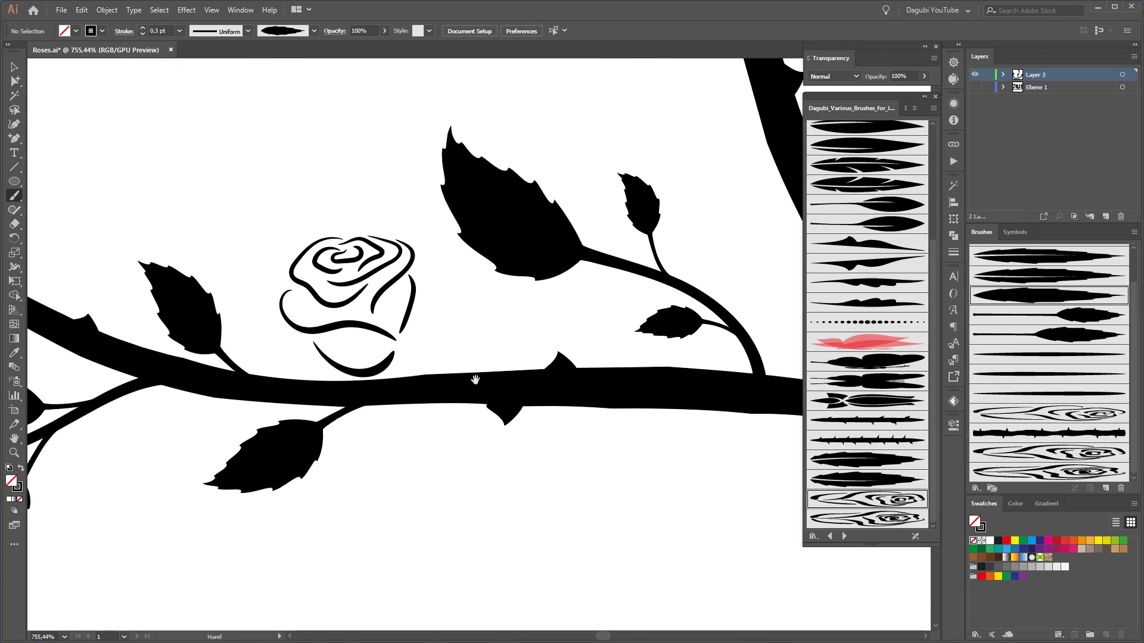
{"action": "mouse_move", "coordinate": [411, 340]}
{"action": "left_mouse_down"}
{"action": "mouse_move", "coordinate": [481, 319]}
{"action": "mouse_move", "coordinate": [421, 436]}
{"action": "left_mouse_up"}
Paint sepals on the left branch's two side roses, raising the stroke weight to 0.4 pt.
{"action": "left_click_drag", "start_coordinate": [266, 398], "coordinate": [474, 285]}
{"action": "left_click_drag", "start_coordinate": [139, 348], "coordinate": [419, 436]}
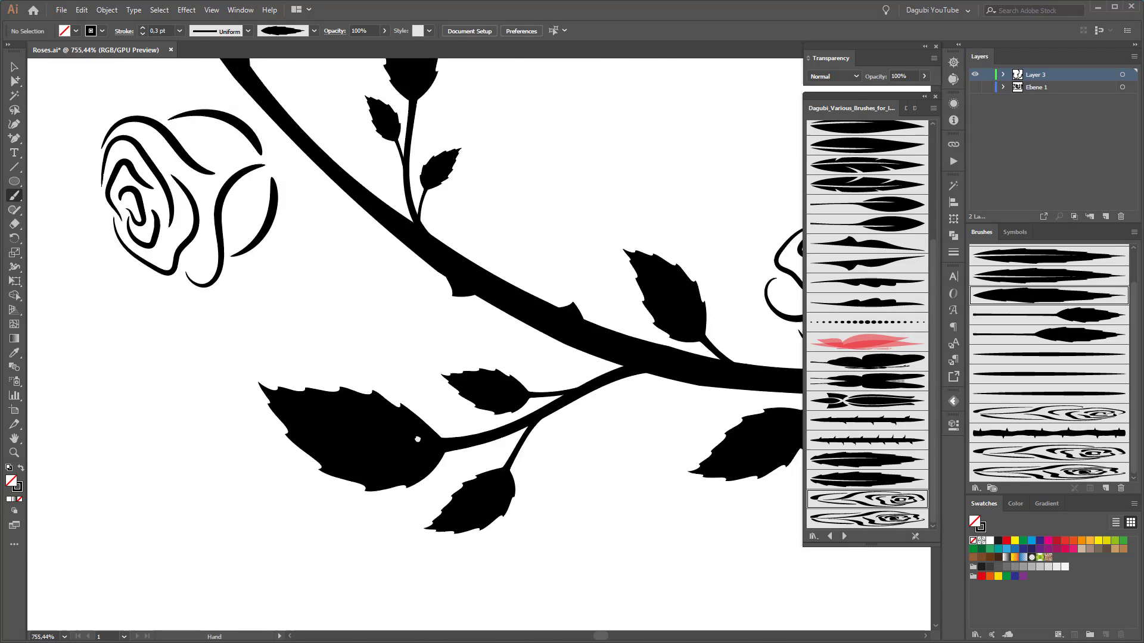
{"action": "mouse_move", "coordinate": [297, 133]}
{"action": "left_mouse_down"}
{"action": "mouse_move", "coordinate": [377, 415]}
{"action": "mouse_move", "coordinate": [437, 518]}
{"action": "left_mouse_up"}
{"action": "left_click", "coordinate": [143, 30]}
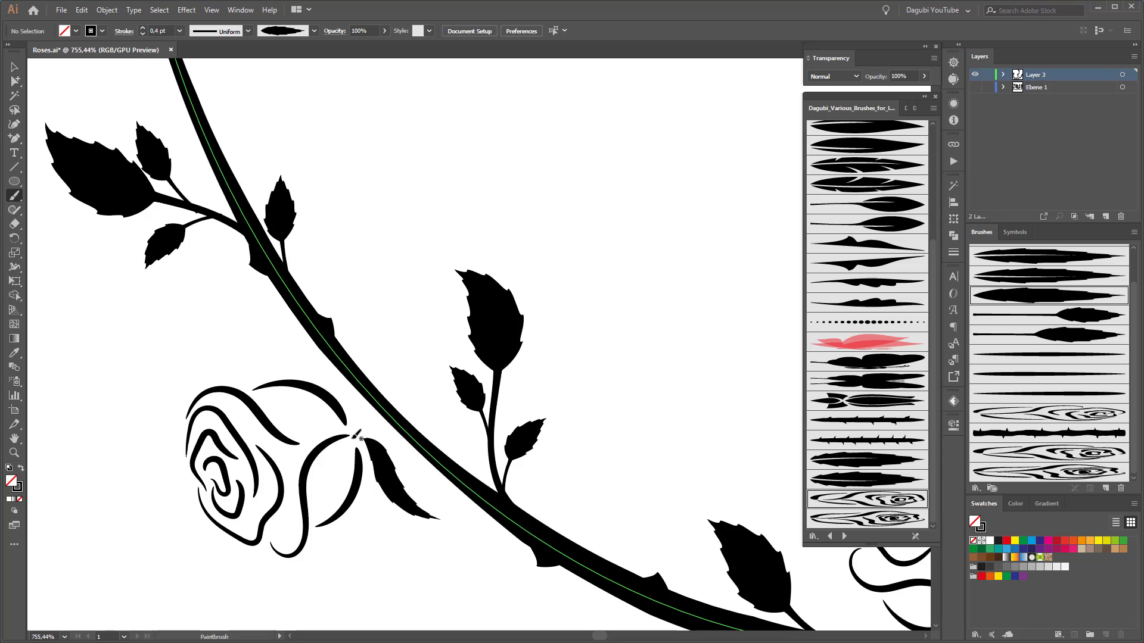
{"action": "mouse_move", "coordinate": [364, 424]}
{"action": "left_mouse_down"}
{"action": "mouse_move", "coordinate": [362, 291]}
{"action": "mouse_move", "coordinate": [405, 333]}
{"action": "left_mouse_up"}
{"action": "mouse_move", "coordinate": [357, 204]}
{"action": "left_mouse_down"}
{"action": "mouse_move", "coordinate": [547, 484]}
{"action": "mouse_move", "coordinate": [536, 537]}
{"action": "left_mouse_up"}
{"action": "left_click_drag", "start_coordinate": [451, 444], "coordinate": [486, 564]}
{"action": "mouse_move", "coordinate": [443, 440]}
{"action": "left_mouse_down"}
{"action": "mouse_move", "coordinate": [334, 421]}
{"action": "mouse_move", "coordinate": [430, 535]}
{"action": "left_mouse_up"}
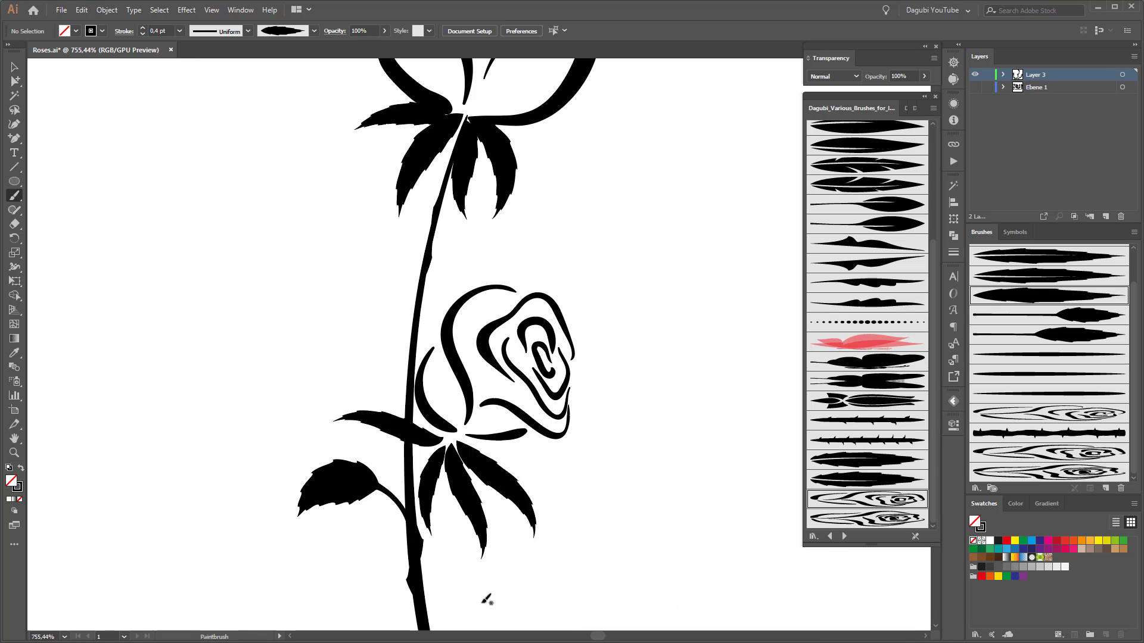
Paint a curved side shoot from the middle of the central stem with the library's first thorny stem brush and set its stroke to 0.7 pt.
{"action": "mouse_move", "coordinate": [720, 314]}
{"action": "left_mouse_down"}
{"action": "mouse_move", "coordinate": [583, 405]}
{"action": "mouse_move", "coordinate": [524, 280]}
{"action": "left_mouse_up"}
{"action": "scroll", "coordinate": [608, 405], "scroll_direction": "down", "scroll_amount": 7}
{"action": "scroll", "coordinate": [523, 280], "scroll_direction": "down", "scroll_amount": 3}
{"action": "left_click_drag", "start_coordinate": [785, 426], "coordinate": [585, 496]}
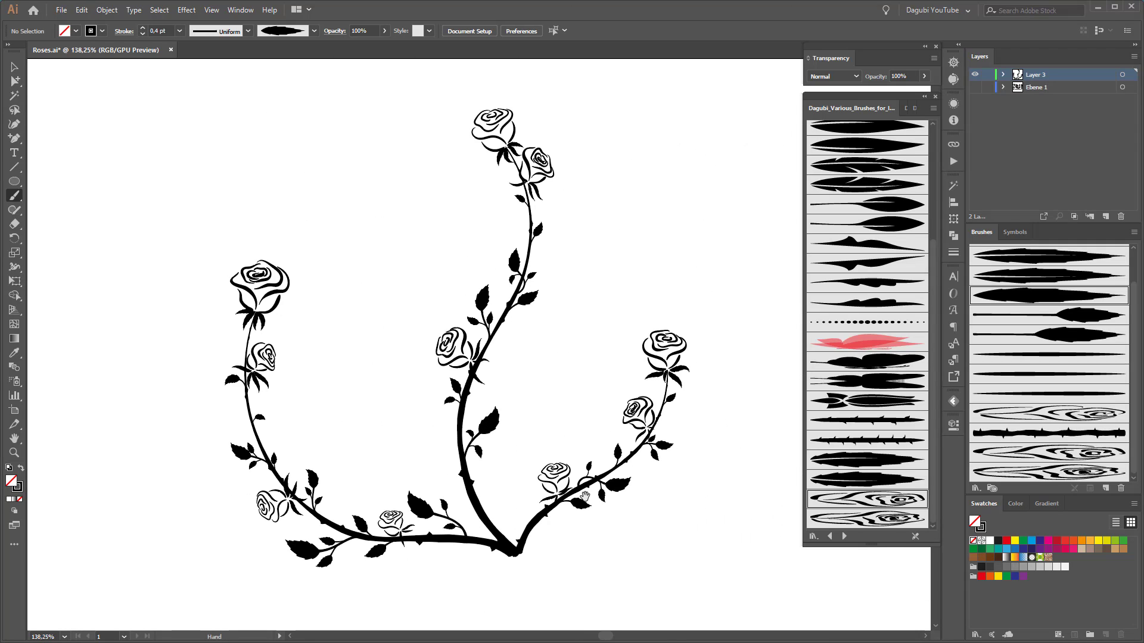
{"action": "left_click", "coordinate": [859, 421]}
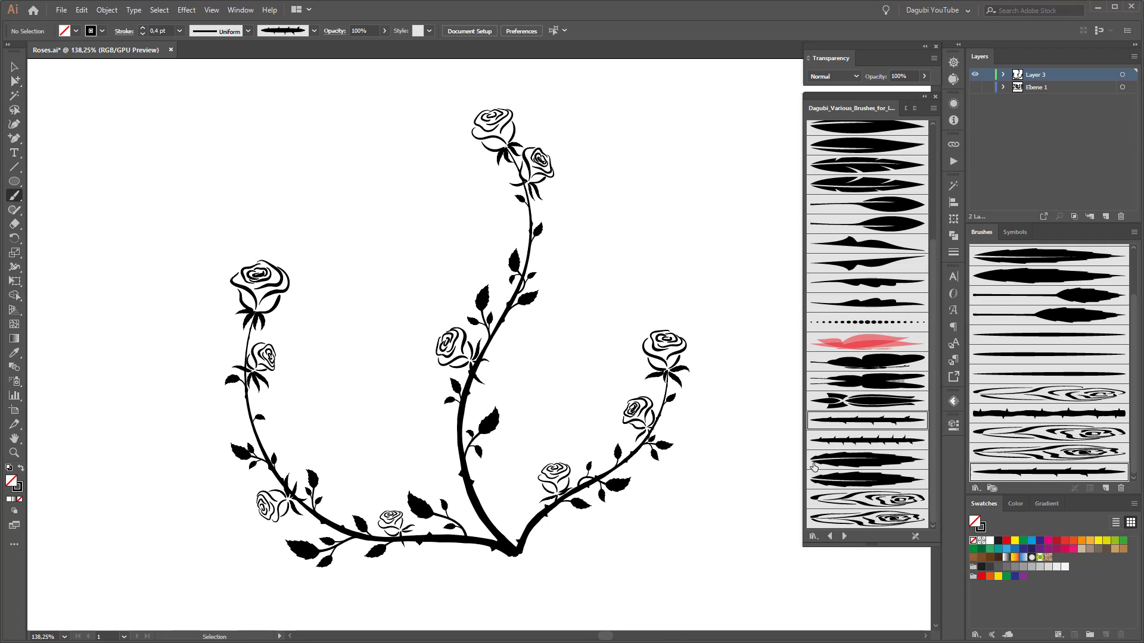
{"action": "scroll", "coordinate": [504, 398], "scroll_direction": "up", "scroll_amount": 4}
{"action": "mouse_move", "coordinate": [397, 474]}
{"action": "left_mouse_down"}
{"action": "mouse_move", "coordinate": [521, 357]}
{"action": "mouse_move", "coordinate": [584, 265]}
{"action": "left_mouse_up"}
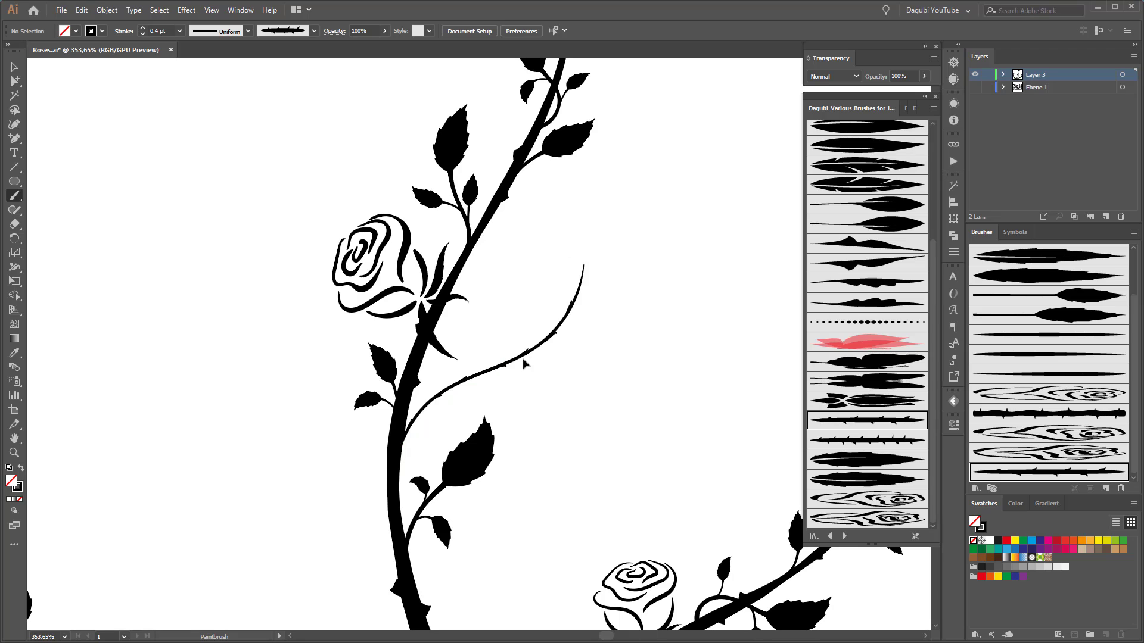
{"action": "left_click", "coordinate": [523, 358], "text": "ctrl"}
{"action": "left_click", "coordinate": [143, 28]}
{"action": "left_click", "coordinate": [143, 28]}
{"action": "left_click", "coordinate": [143, 28]}
{"action": "left_click", "coordinate": [172, 368], "text": "ctrl"}
Paint a vine twining around the upper central stem and give it the library's second thorny stem brush at 0.8 pt stroke.
{"action": "left_click_drag", "start_coordinate": [666, 478], "coordinate": [417, 365]}
{"action": "mouse_move", "coordinate": [608, 388]}
{"action": "left_mouse_down"}
{"action": "mouse_move", "coordinate": [651, 408]}
{"action": "mouse_move", "coordinate": [600, 225]}
{"action": "mouse_move", "coordinate": [561, 208]}
{"action": "left_mouse_up"}
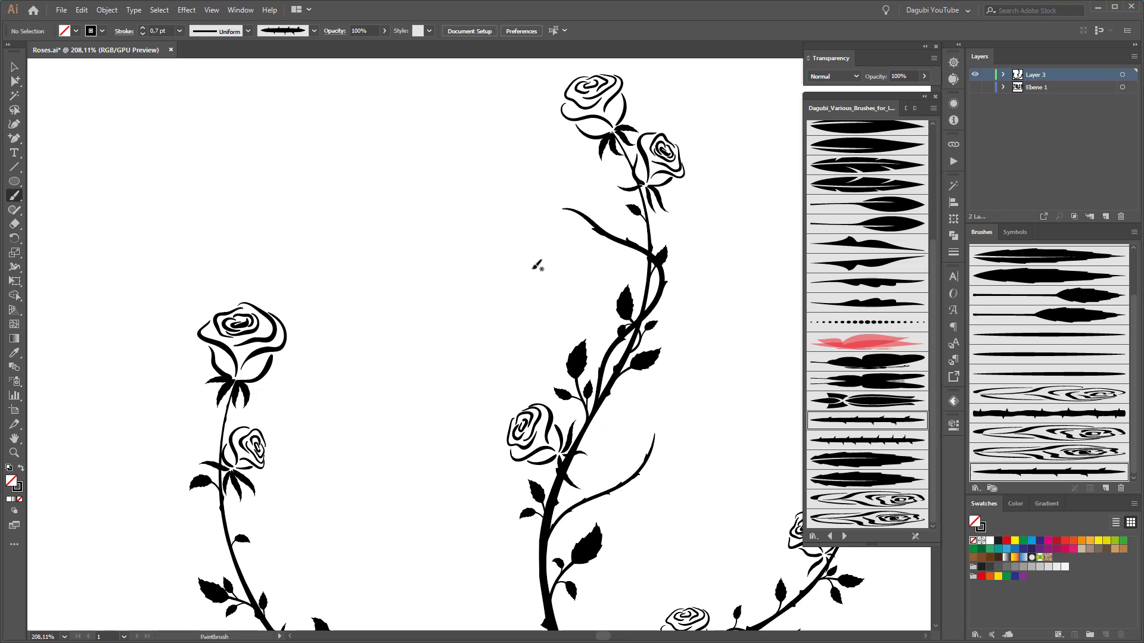
{"action": "left_click", "coordinate": [908, 447]}
{"action": "left_click", "coordinate": [143, 28]}
{"action": "left_click", "coordinate": [504, 497], "text": "ctrl"}
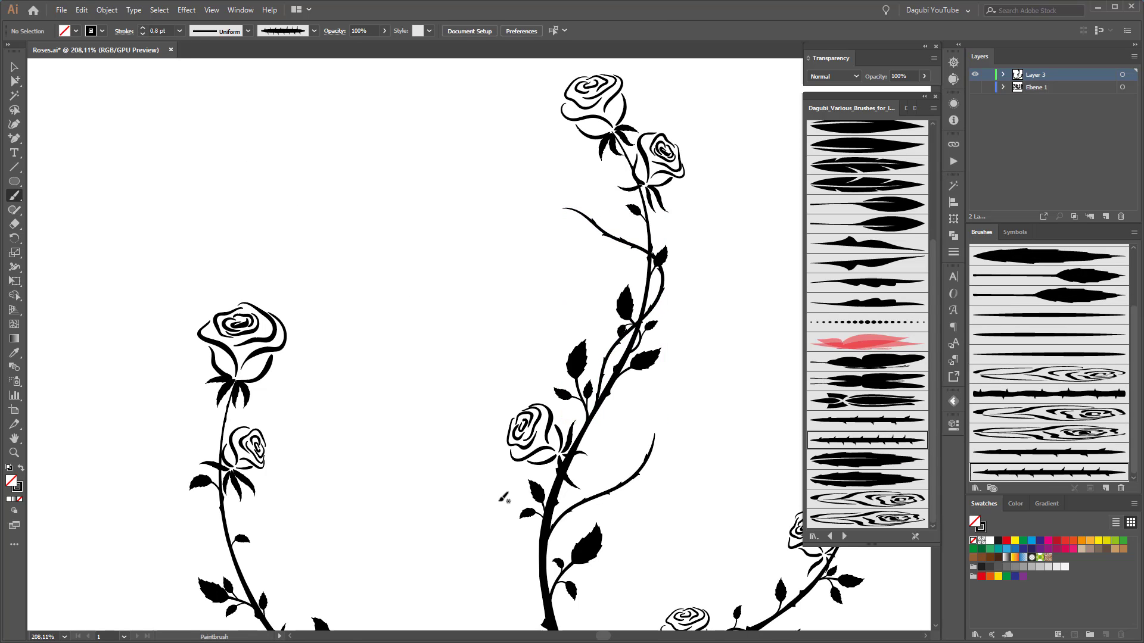
Paint a thorny vine twining around the left branch and two more branching off the upper right branch.
{"action": "left_click_drag", "start_coordinate": [502, 499], "coordinate": [406, 268]}
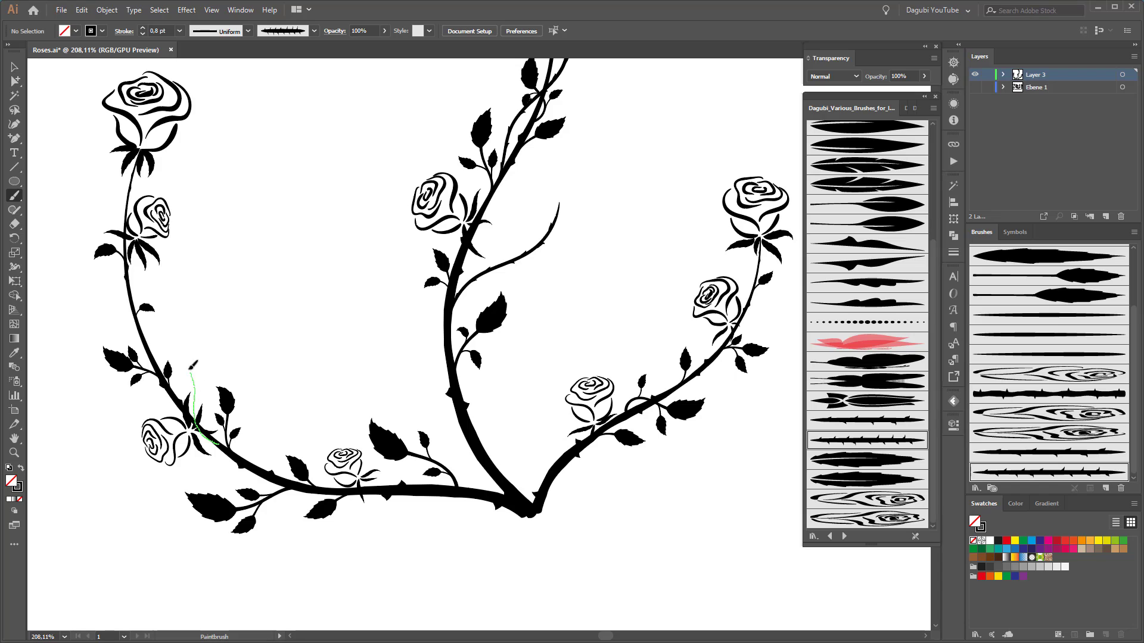
{"action": "left_click_drag", "start_coordinate": [115, 292], "coordinate": [113, 297]}
{"action": "left_click_drag", "start_coordinate": [597, 441], "coordinate": [493, 417]}
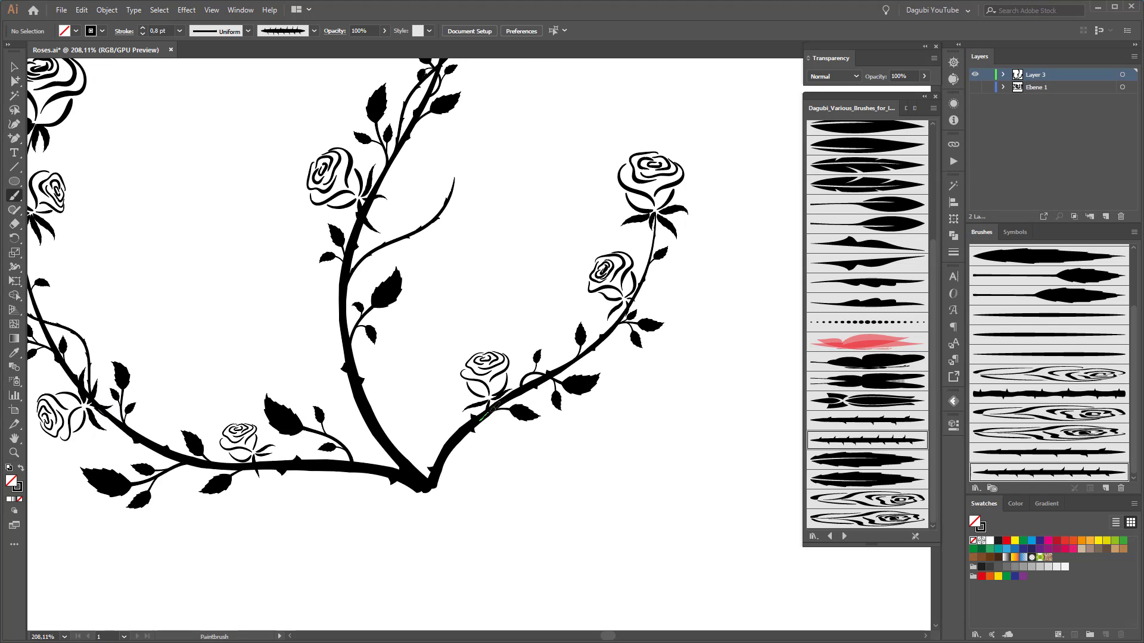
{"action": "key", "text": "ctrl+z"}
{"action": "mouse_move", "coordinate": [593, 332]}
{"action": "left_mouse_down"}
{"action": "mouse_move", "coordinate": [648, 291]}
{"action": "mouse_move", "coordinate": [594, 212]}
{"action": "left_mouse_up"}
{"action": "left_click_drag", "start_coordinate": [642, 312], "coordinate": [678, 313]}
{"action": "mouse_move", "coordinate": [679, 313]}
{"action": "left_mouse_down"}
{"action": "mouse_move", "coordinate": [626, 356]}
{"action": "mouse_move", "coordinate": [594, 358]}
{"action": "left_mouse_up"}
{"action": "left_click_drag", "start_coordinate": [651, 279], "coordinate": [674, 248]}
Apply the first, sparser thorny stem brush to the outer shoot of the upper right branch.
{"action": "left_click", "coordinate": [642, 282], "text": "ctrl"}
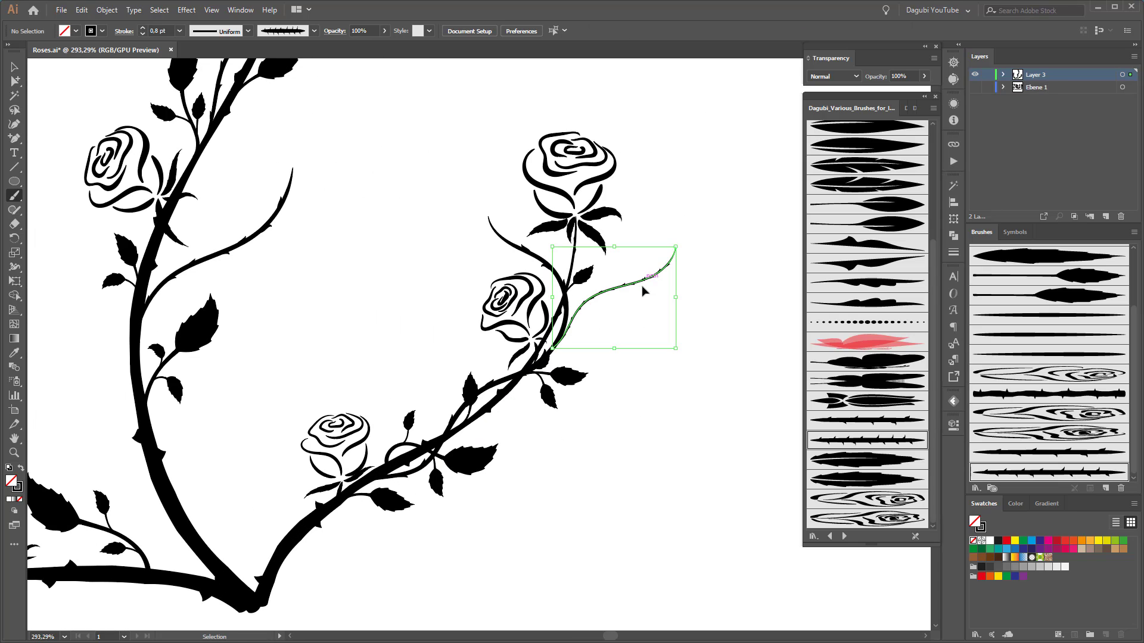
{"action": "left_click", "coordinate": [1014, 454]}
{"action": "left_click", "coordinate": [734, 440], "text": "ctrl"}
Paint two long intertwined vines outward from the base of the right branch with the second thorny stem brush.
{"action": "left_click_drag", "start_coordinate": [701, 505], "coordinate": [707, 352]}
{"action": "left_click", "coordinate": [993, 472]}
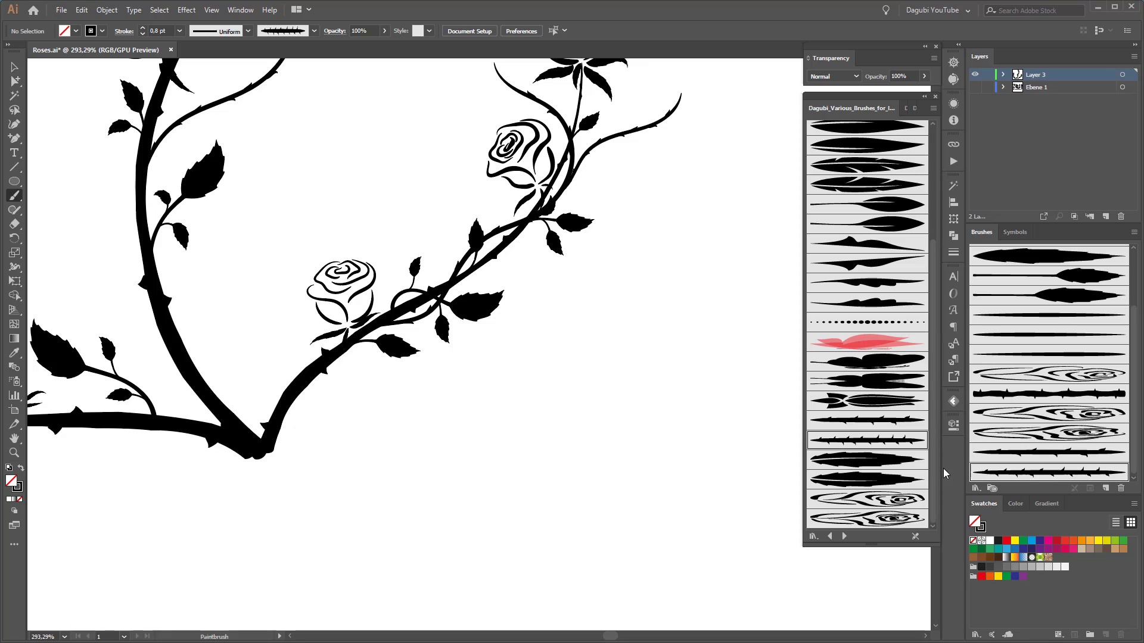
{"action": "left_click_drag", "start_coordinate": [286, 411], "coordinate": [507, 412]}
{"action": "left_click_drag", "start_coordinate": [672, 347], "coordinate": [731, 328]}
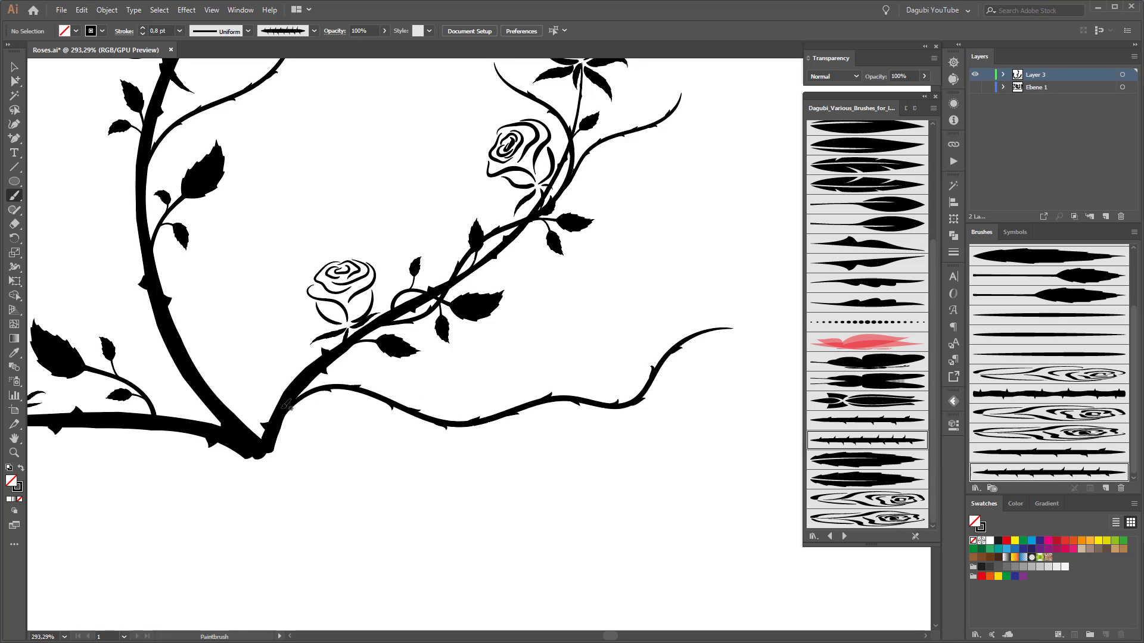
{"action": "left_click_drag", "start_coordinate": [280, 410], "coordinate": [401, 377]}
{"action": "left_click_drag", "start_coordinate": [707, 334], "coordinate": [755, 238]}
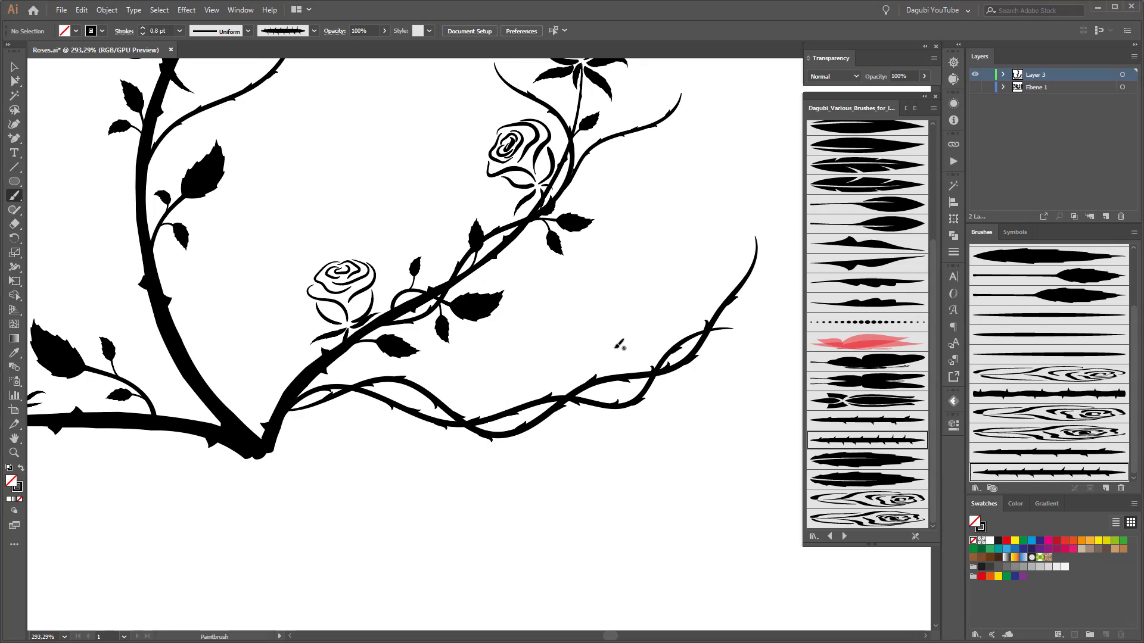
Paint two intertwined thorny vines rising from the plant's base between the central stem and the right branch.
{"action": "scroll", "coordinate": [584, 426], "scroll_direction": "down", "scroll_amount": 4}
{"action": "left_click_drag", "start_coordinate": [488, 475], "coordinate": [523, 522]}
{"action": "scroll", "coordinate": [518, 518], "scroll_direction": "up", "scroll_amount": 3}
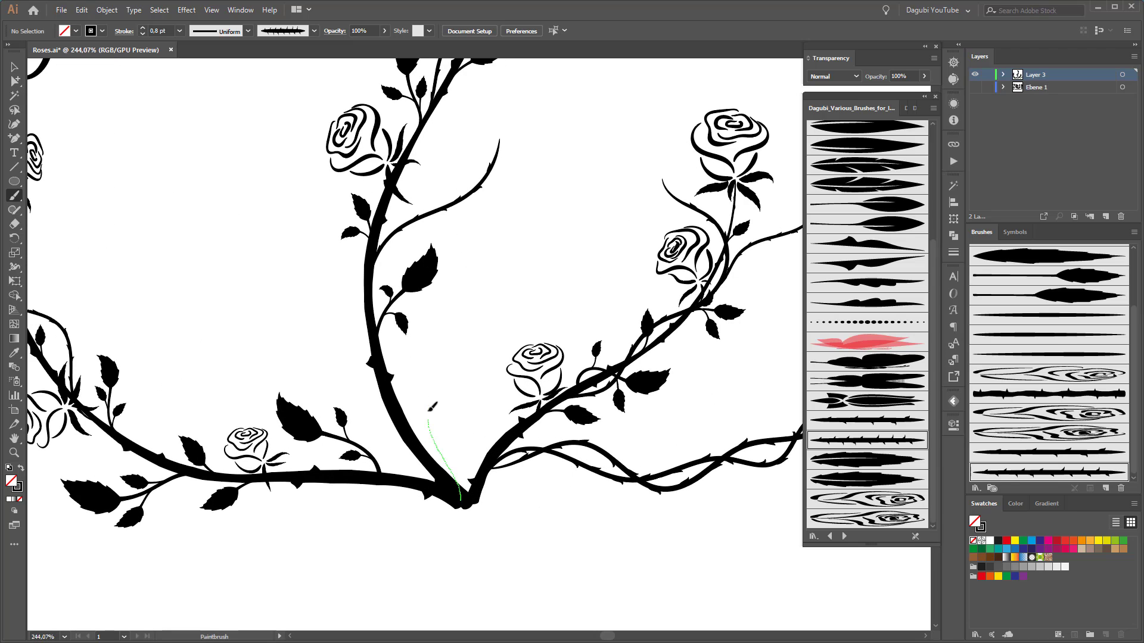
{"action": "left_click_drag", "start_coordinate": [428, 411], "coordinate": [516, 218]}
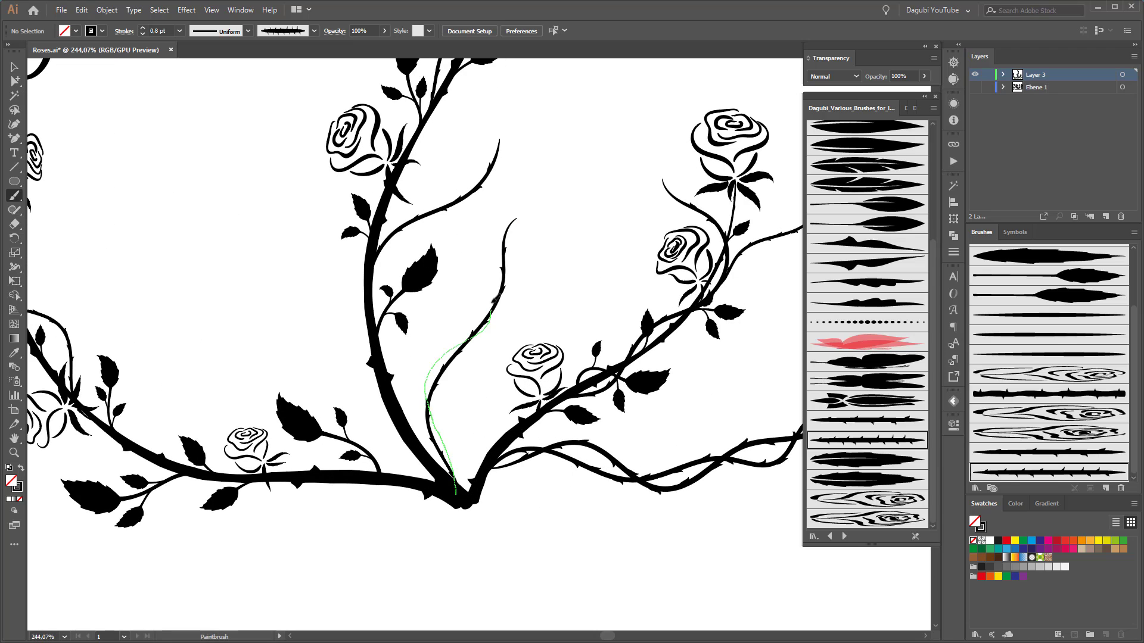
{"action": "left_click_drag", "start_coordinate": [572, 141], "coordinate": [570, 143]}
Paint two intertwined thorny vines rising from the central stem toward the left branch, using a 1 pt stroke for the second.
{"action": "scroll", "coordinate": [565, 357], "scroll_direction": "down", "scroll_amount": 4}
{"action": "scroll", "coordinate": [557, 489], "scroll_direction": "up", "scroll_amount": 4}
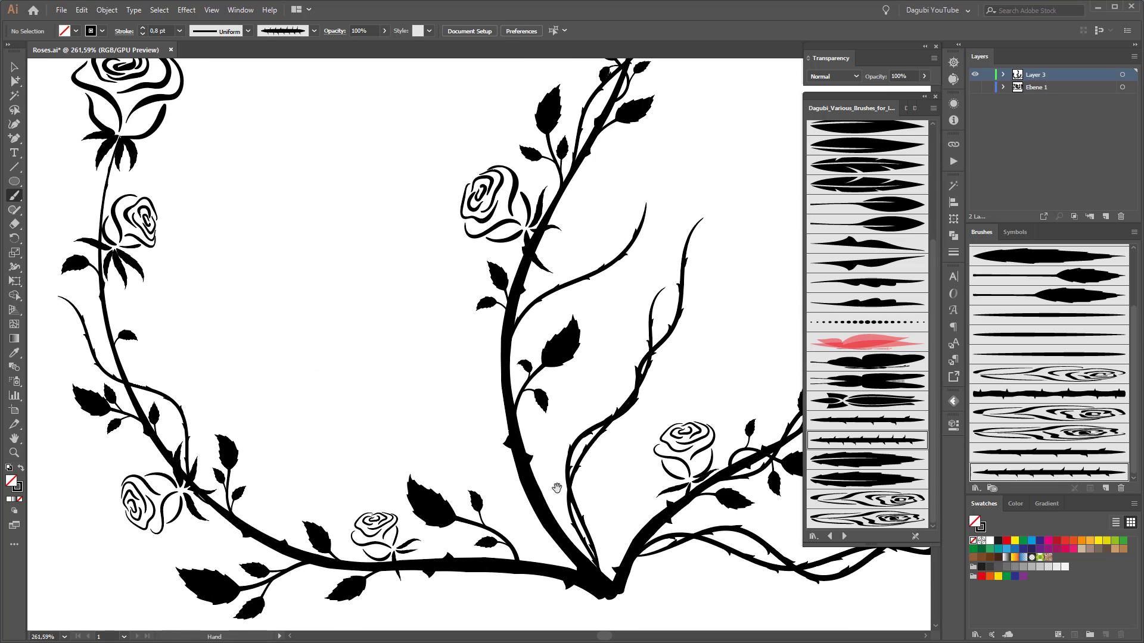
{"action": "left_click_drag", "start_coordinate": [415, 348], "coordinate": [405, 225]}
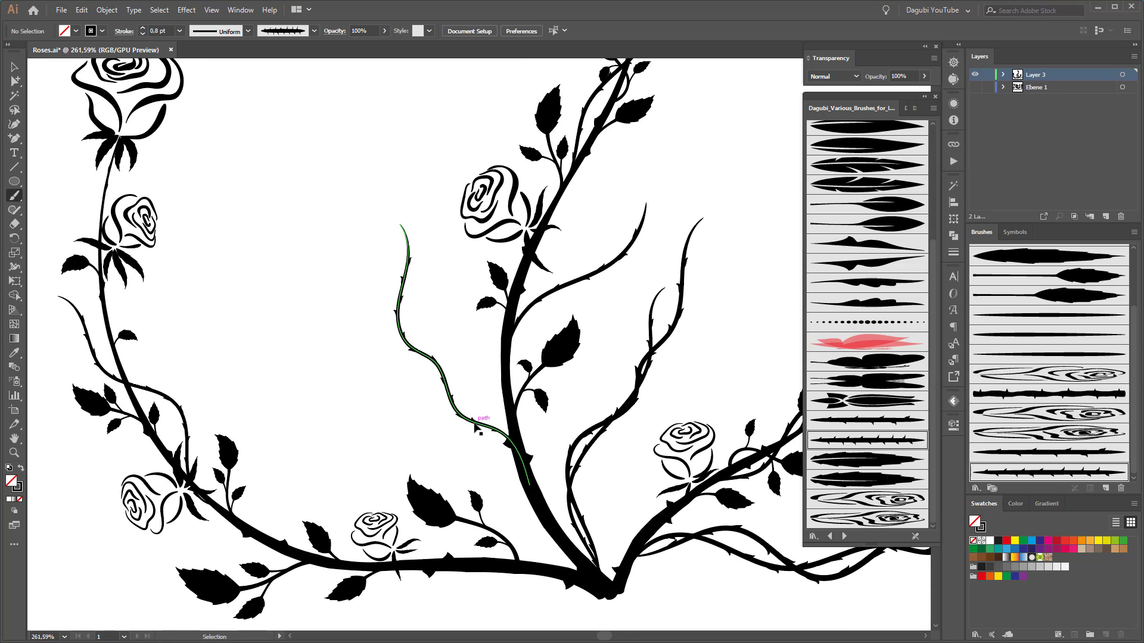
{"action": "left_click", "coordinate": [371, 415], "text": "ctrl"}
{"action": "left_click_drag", "start_coordinate": [512, 446], "coordinate": [498, 419]}
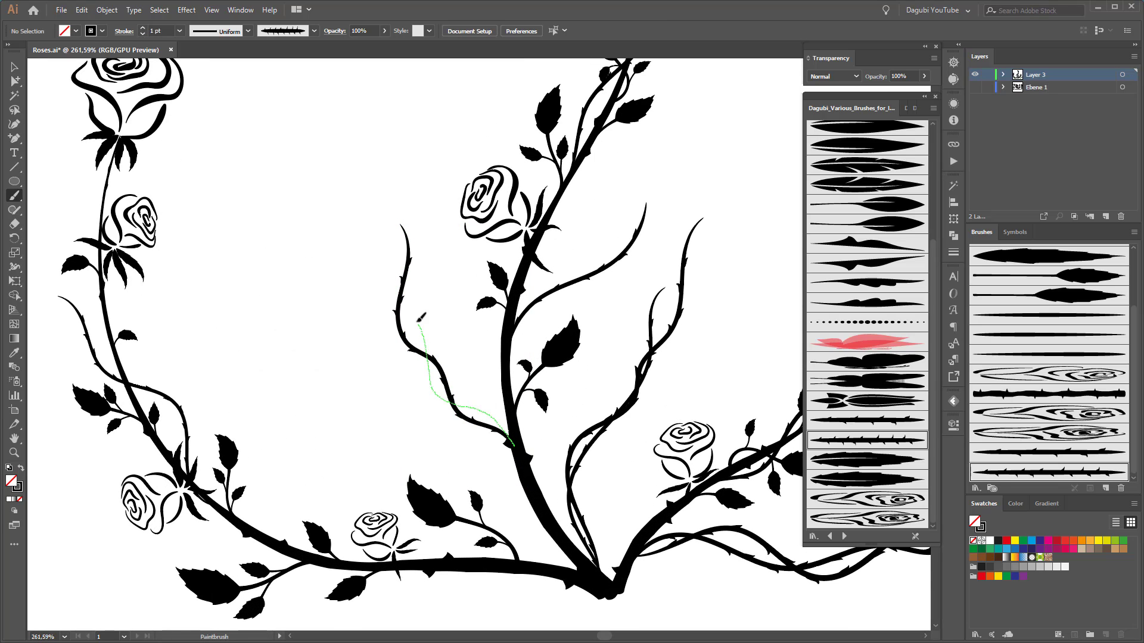
{"action": "left_click_drag", "start_coordinate": [421, 318], "coordinate": [408, 162]}
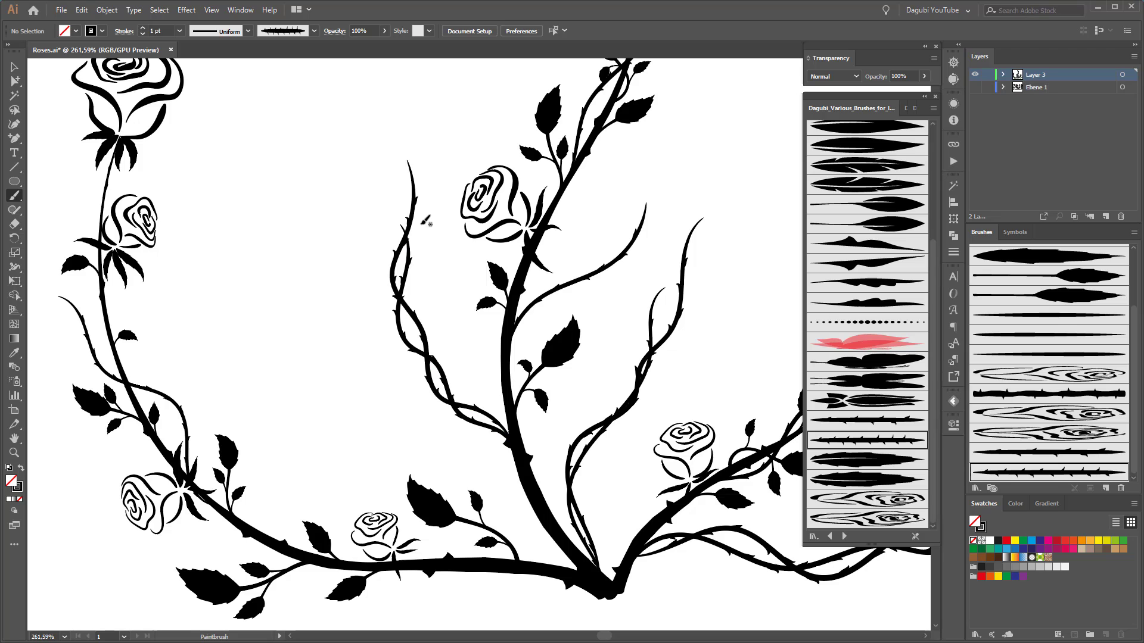
{"action": "left_click", "coordinate": [198, 160], "text": "ctrl"}
Paint a rose at the tip of the upper right branch's outer shoot with the original rose brush and set its stroke to 1 pt.
{"action": "left_click_drag", "start_coordinate": [679, 414], "coordinate": [523, 503]}
{"action": "left_click_drag", "start_coordinate": [491, 448], "coordinate": [587, 484]}
{"action": "mouse_move", "coordinate": [460, 434]}
{"action": "left_mouse_down"}
{"action": "mouse_move", "coordinate": [532, 418]}
{"action": "mouse_move", "coordinate": [489, 446]}
{"action": "left_mouse_up"}
{"action": "left_click", "coordinate": [1031, 375]}
{"action": "mouse_move", "coordinate": [688, 365]}
{"action": "left_mouse_down"}
{"action": "mouse_move", "coordinate": [616, 371]}
{"action": "mouse_move", "coordinate": [388, 342]}
{"action": "left_mouse_up"}
{"action": "left_click_drag", "start_coordinate": [437, 347], "coordinate": [506, 349]}
{"action": "left_click_drag", "start_coordinate": [537, 306], "coordinate": [543, 286]}
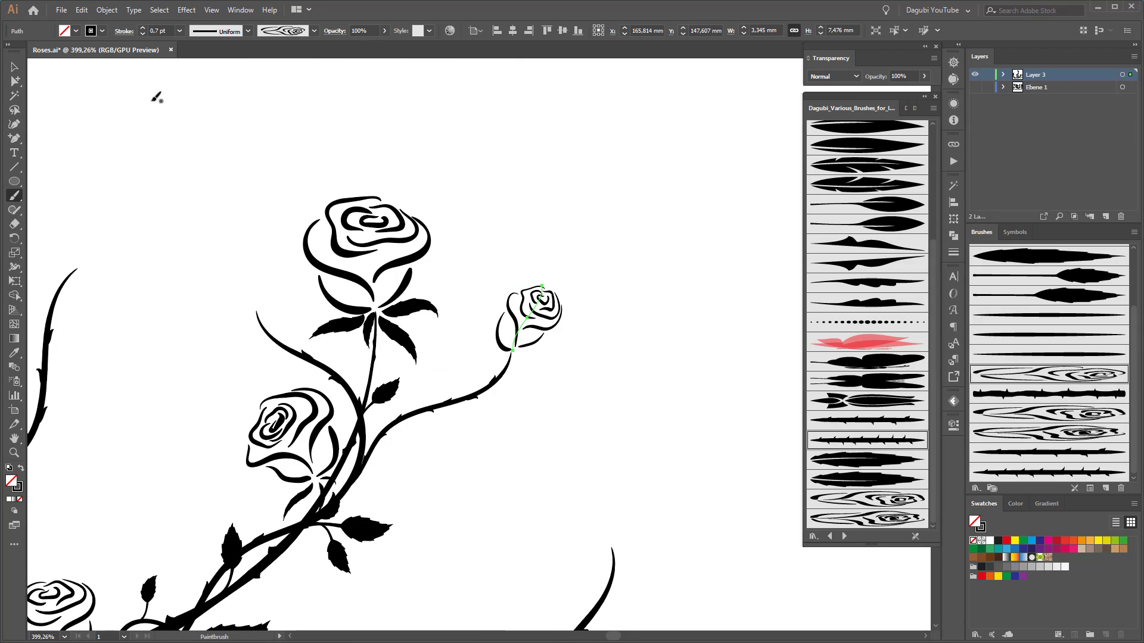
{"action": "left_click_drag", "start_coordinate": [531, 448], "coordinate": [536, 268]}
{"action": "left_click", "coordinate": [660, 277], "text": "ctrl"}
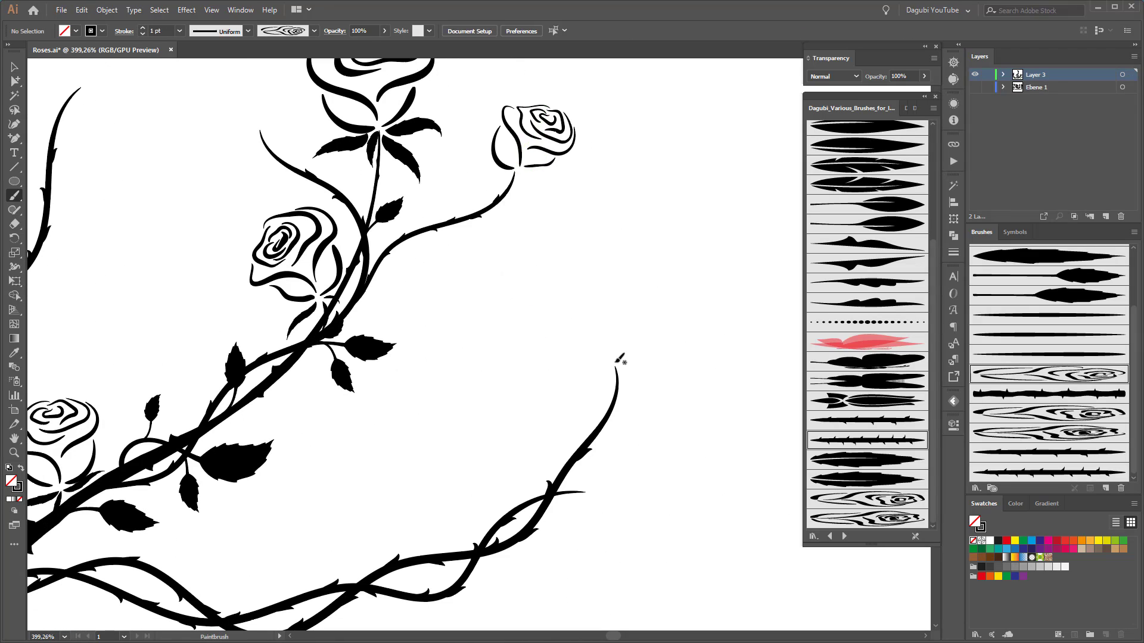
Paint roses at the tips of the right vine, both inner vines and the central stem's side shoot, switching to the second rose brush after the first.
{"action": "left_click_drag", "start_coordinate": [617, 362], "coordinate": [639, 292]}
{"action": "mouse_move", "coordinate": [447, 382]}
{"action": "left_mouse_down"}
{"action": "mouse_move", "coordinate": [594, 415]}
{"action": "mouse_move", "coordinate": [865, 566]}
{"action": "left_mouse_up"}
{"action": "left_click", "coordinate": [997, 413]}
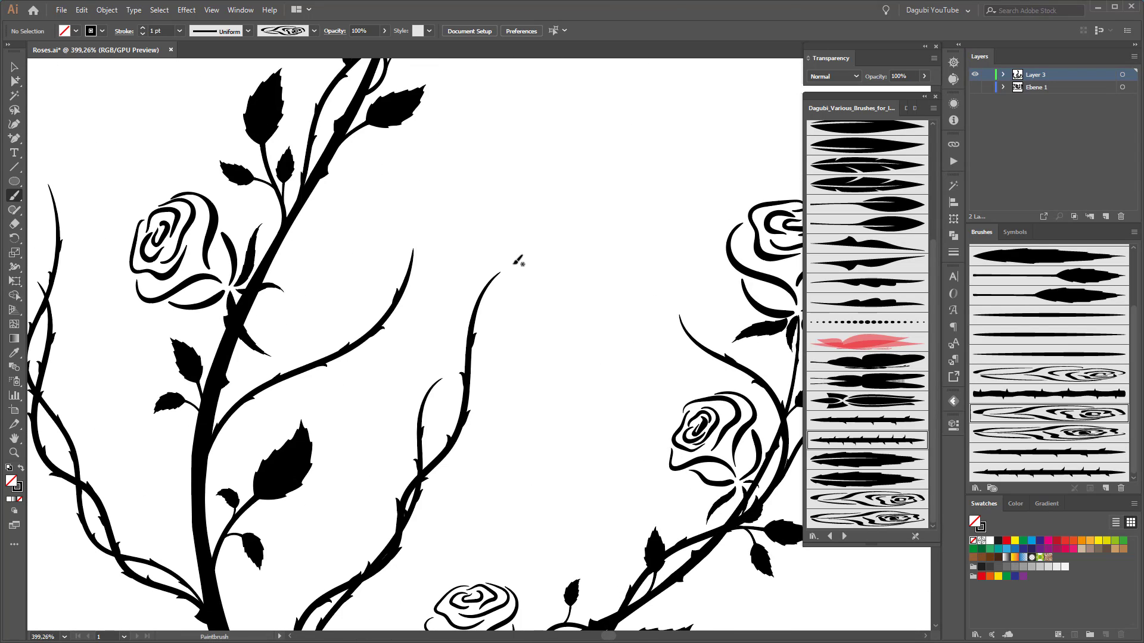
{"action": "left_click_drag", "start_coordinate": [514, 267], "coordinate": [528, 191]}
{"action": "mouse_move", "coordinate": [82, 181]}
{"action": "left_mouse_down"}
{"action": "mouse_move", "coordinate": [366, 246]}
{"action": "mouse_move", "coordinate": [318, 171]}
{"action": "left_mouse_up"}
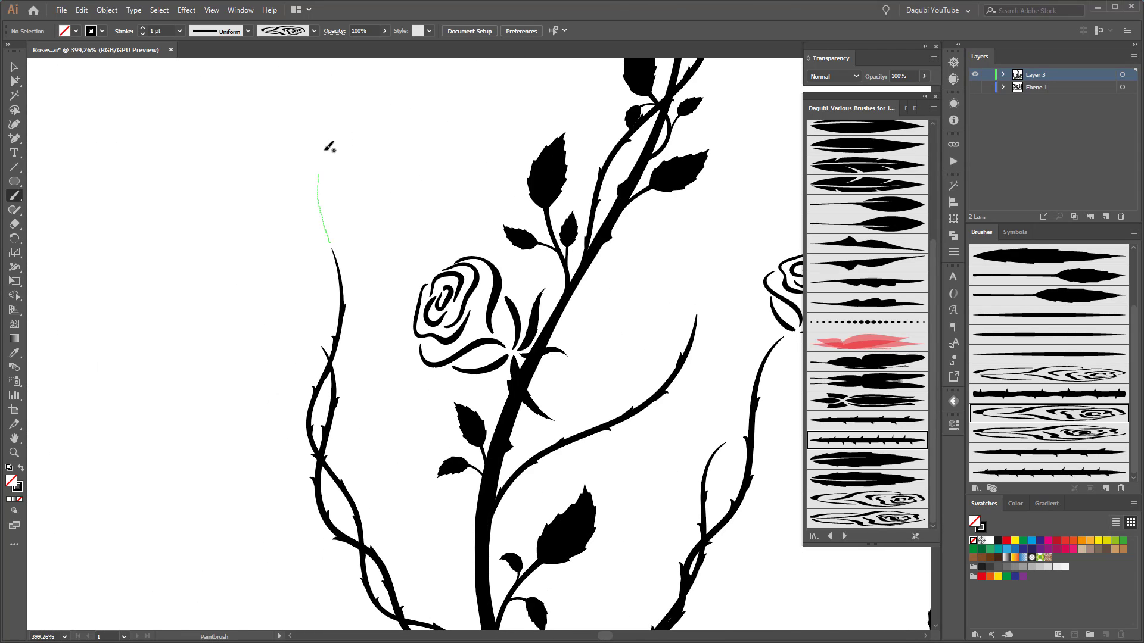
{"action": "mouse_move", "coordinate": [692, 314]}
{"action": "left_mouse_down"}
{"action": "mouse_move", "coordinate": [550, 289]}
{"action": "mouse_move", "coordinate": [543, 211]}
{"action": "left_mouse_up"}
Paint roses on the left branch's shoot tip and the upper central stem's side shoot with the third rose brush.
{"action": "left_click", "coordinate": [1000, 433]}
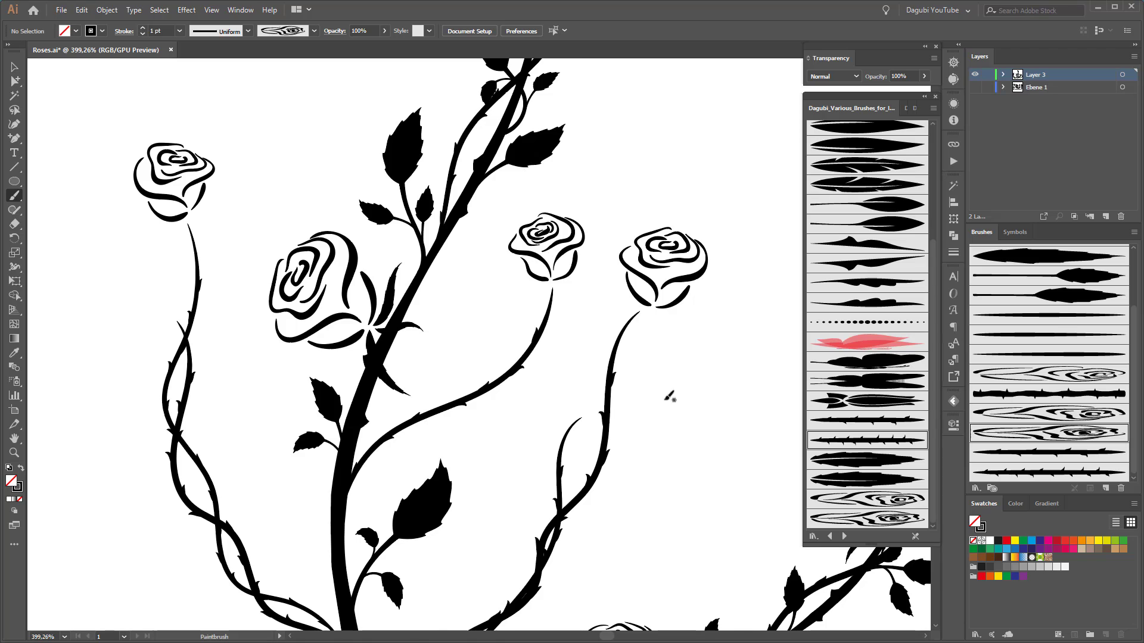
{"action": "scroll", "coordinate": [669, 395], "scroll_direction": "down", "scroll_amount": 4}
{"action": "left_click_drag", "start_coordinate": [656, 386], "coordinate": [514, 276]}
{"action": "left_click_drag", "start_coordinate": [429, 306], "coordinate": [521, 394]}
{"action": "left_click_drag", "start_coordinate": [192, 394], "coordinate": [269, 421]}
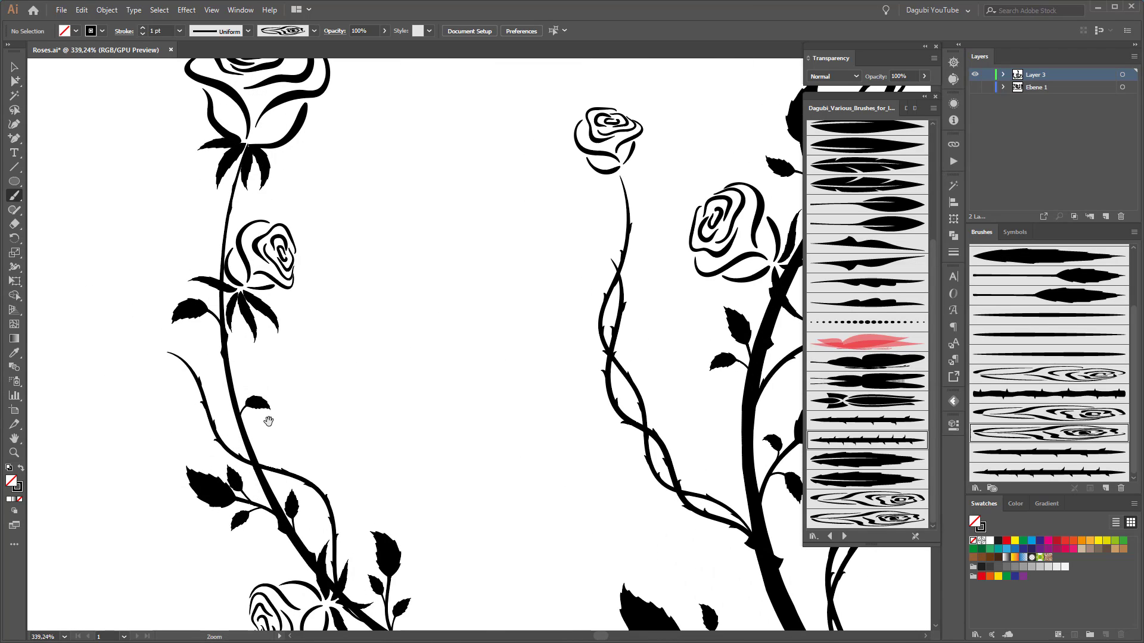
{"action": "left_click_drag", "start_coordinate": [147, 351], "coordinate": [111, 348]}
{"action": "left_click_drag", "start_coordinate": [512, 293], "coordinate": [353, 594]}
{"action": "left_click_drag", "start_coordinate": [615, 163], "coordinate": [577, 134]}
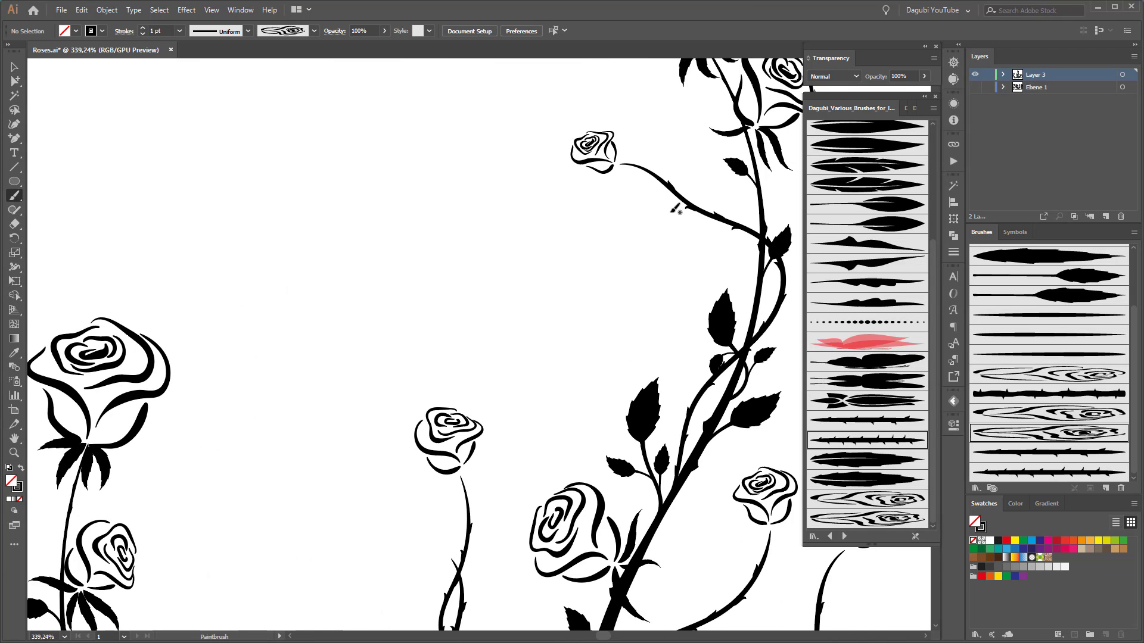
{"action": "left_click_drag", "start_coordinate": [671, 210], "coordinate": [639, 222]}
Paint two small roses beside the vine between the central stem and right branch, and one above the lower right vine.
{"action": "left_click_drag", "start_coordinate": [692, 414], "coordinate": [362, 279]}
{"action": "left_click_drag", "start_coordinate": [499, 520], "coordinate": [545, 495]}
{"action": "left_click_drag", "start_coordinate": [455, 518], "coordinate": [434, 204]}
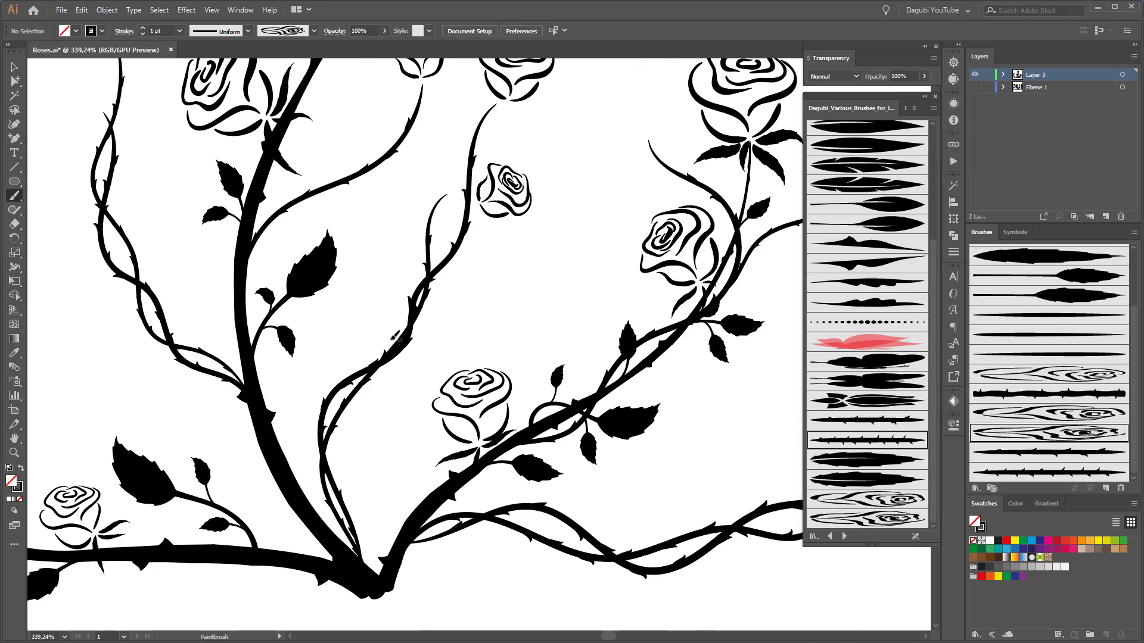
{"action": "left_click_drag", "start_coordinate": [387, 338], "coordinate": [376, 305]}
{"action": "left_click_drag", "start_coordinate": [652, 362], "coordinate": [394, 329]}
{"action": "left_click_drag", "start_coordinate": [565, 440], "coordinate": [545, 418]}
Paint two roses along the lower right vine, one beneath and one above it, with the second rose brush.
{"action": "left_click", "coordinate": [1019, 414]}
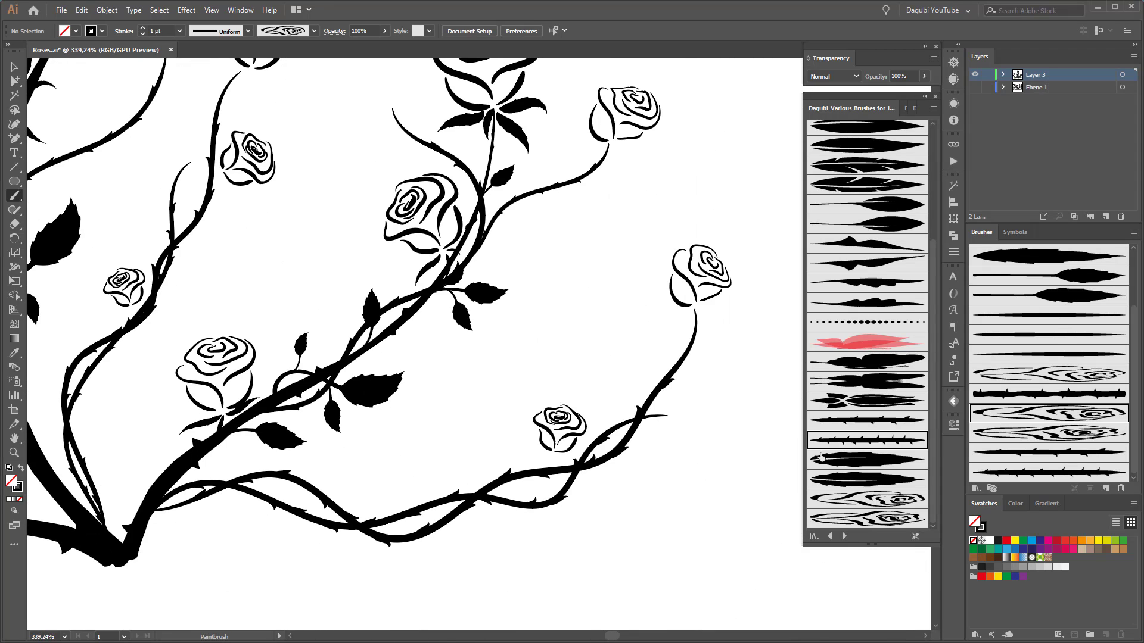
{"action": "left_click_drag", "start_coordinate": [461, 546], "coordinate": [487, 576]}
{"action": "left_click_drag", "start_coordinate": [334, 472], "coordinate": [374, 460]}
Paint four small roses along the intertwined vines between the left branch and the central stem.
{"action": "left_click_drag", "start_coordinate": [429, 299], "coordinate": [723, 530]}
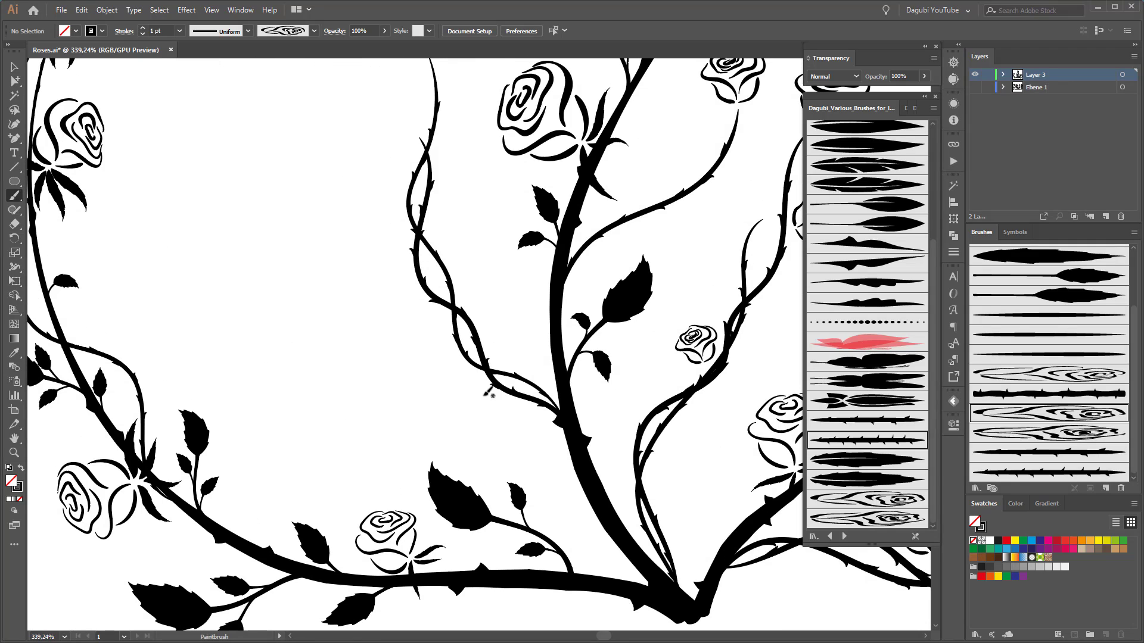
{"action": "left_click_drag", "start_coordinate": [484, 397], "coordinate": [450, 398]}
{"action": "left_click_drag", "start_coordinate": [471, 297], "coordinate": [476, 269]}
{"action": "left_click_drag", "start_coordinate": [439, 208], "coordinate": [457, 200]}
{"action": "left_click_drag", "start_coordinate": [415, 158], "coordinate": [383, 121]}
Paint three small roses along the left branch's thorny shoot, using the original rose brush for the last two.
{"action": "left_click_drag", "start_coordinate": [487, 197], "coordinate": [794, 129]}
{"action": "left_click_drag", "start_coordinate": [442, 301], "coordinate": [477, 271]}
{"action": "left_click", "coordinate": [1048, 381]}
{"action": "left_click_drag", "start_coordinate": [376, 265], "coordinate": [404, 241]}
{"action": "left_click_drag", "start_coordinate": [292, 250], "coordinate": [320, 223]}
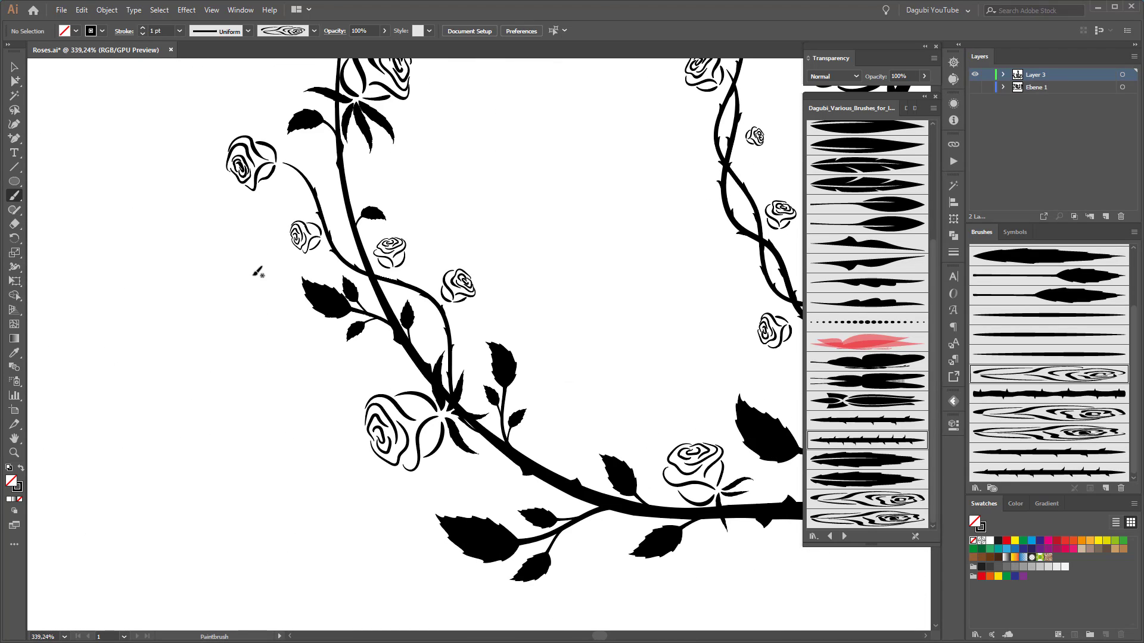
Reuse an existing sepal's brush at 0.4 pt to paint sepals under the rose on the left shoot's tip, and save the file.
{"action": "left_click_drag", "start_coordinate": [417, 130], "coordinate": [488, 287]}
{"action": "left_click", "coordinate": [455, 281], "text": "ctrl"}
{"action": "left_click_drag", "start_coordinate": [348, 338], "coordinate": [498, 432]}
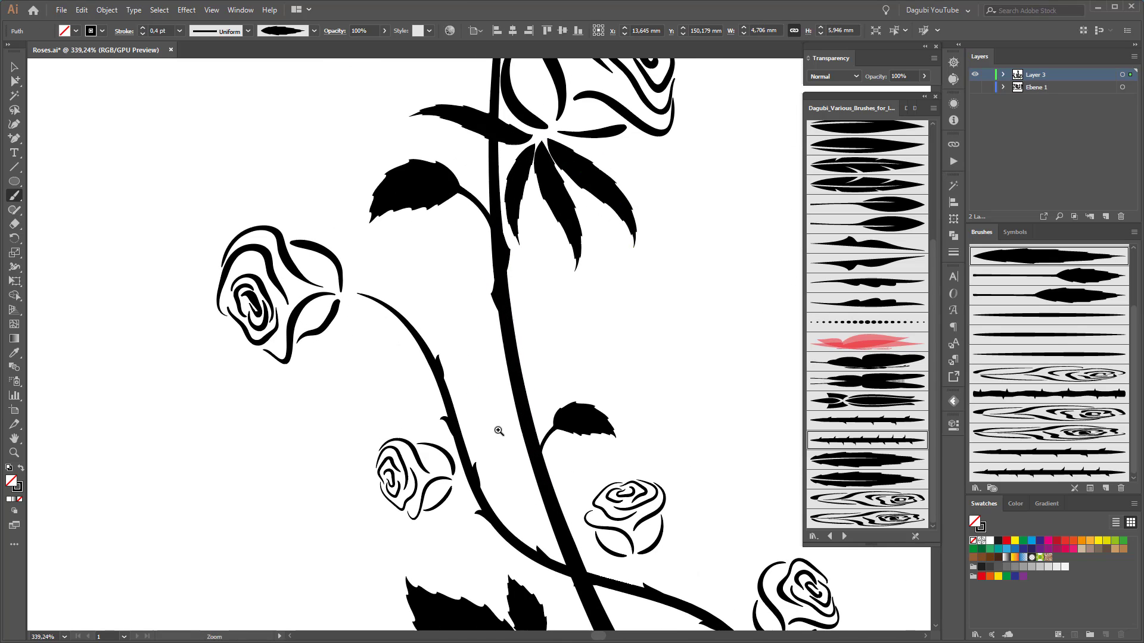
{"action": "left_click", "coordinate": [365, 345], "text": "ctrl"}
{"action": "left_click_drag", "start_coordinate": [347, 298], "coordinate": [378, 357]}
{"action": "left_click_drag", "start_coordinate": [350, 288], "coordinate": [341, 234]}
{"action": "left_click_drag", "start_coordinate": [411, 274], "coordinate": [362, 294]}
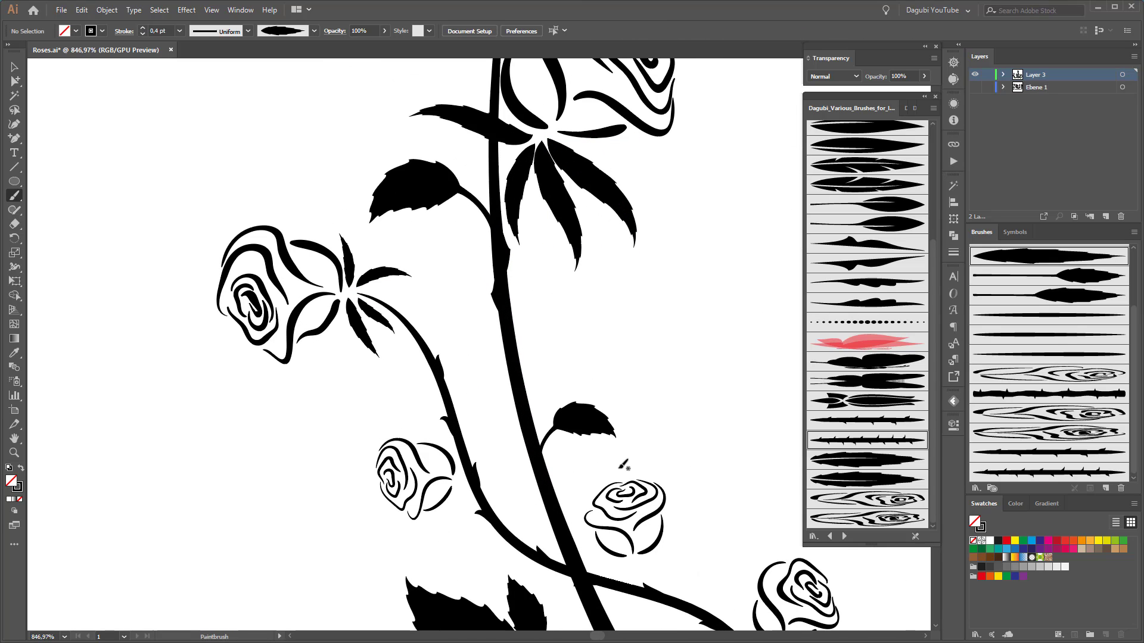
{"action": "key", "text": "ctrl+0"}
{"action": "key", "text": "ctrl+s"}
Pick up the sepal brush from an existing sepal and paint sepals beneath the rose at the tip of the left inner vine.
{"action": "left_click_drag", "start_coordinate": [393, 388], "coordinate": [536, 411]}
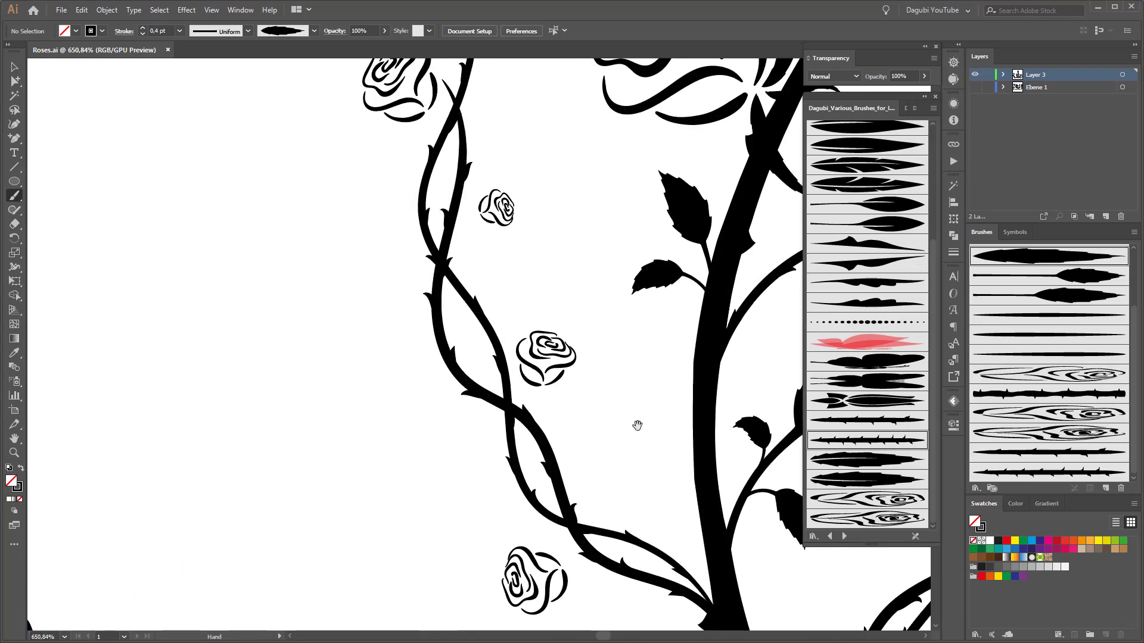
{"action": "left_click_drag", "start_coordinate": [417, 113], "coordinate": [437, 436]}
{"action": "left_click_drag", "start_coordinate": [338, 403], "coordinate": [762, 244]}
{"action": "left_click_drag", "start_coordinate": [334, 256], "coordinate": [667, 185]}
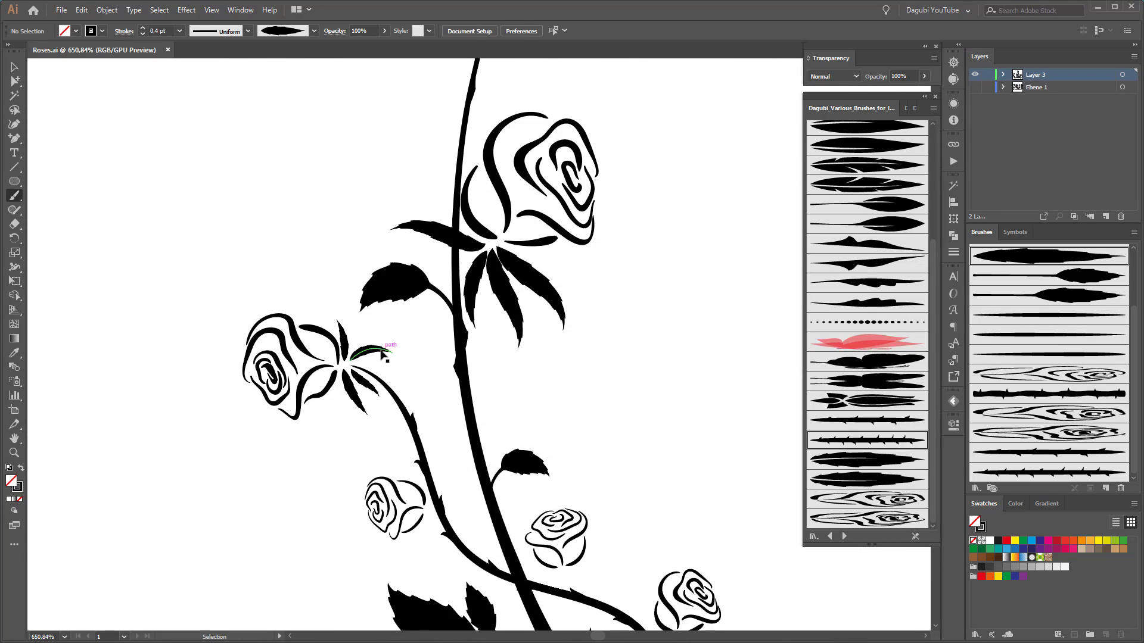
{"action": "left_click", "coordinate": [380, 351], "text": "ctrl"}
{"action": "left_click_drag", "start_coordinate": [695, 424], "coordinate": [600, 215]}
{"action": "left_click_drag", "start_coordinate": [699, 286], "coordinate": [652, 283]}
{"action": "left_click_drag", "start_coordinate": [711, 244], "coordinate": [372, 357]}
{"action": "left_click_drag", "start_coordinate": [608, 230], "coordinate": [674, 229]}
{"action": "key", "text": "ctrl+shift+a"}
{"action": "mouse_move", "coordinate": [561, 227]}
{"action": "left_mouse_down"}
{"action": "mouse_move", "coordinate": [620, 298]}
{"action": "mouse_move", "coordinate": [628, 240]}
{"action": "mouse_move", "coordinate": [525, 308]}
{"action": "mouse_move", "coordinate": [548, 315]}
{"action": "left_mouse_up"}
{"action": "left_click_drag", "start_coordinate": [587, 479], "coordinate": [311, 324]}
{"action": "left_click_drag", "start_coordinate": [540, 319], "coordinate": [488, 317]}
Paint sepals beneath the roses at the tips of the central stem's side shoot and the neighbouring vine.
{"action": "mouse_move", "coordinate": [732, 361]}
{"action": "left_mouse_down"}
{"action": "mouse_move", "coordinate": [571, 310]}
{"action": "mouse_move", "coordinate": [623, 311]}
{"action": "left_mouse_up"}
{"action": "left_click_drag", "start_coordinate": [510, 293], "coordinate": [556, 320]}
{"action": "mouse_move", "coordinate": [506, 298]}
{"action": "left_mouse_down"}
{"action": "mouse_move", "coordinate": [515, 355]}
{"action": "mouse_move", "coordinate": [440, 351]}
{"action": "mouse_move", "coordinate": [477, 347]}
{"action": "left_mouse_up"}
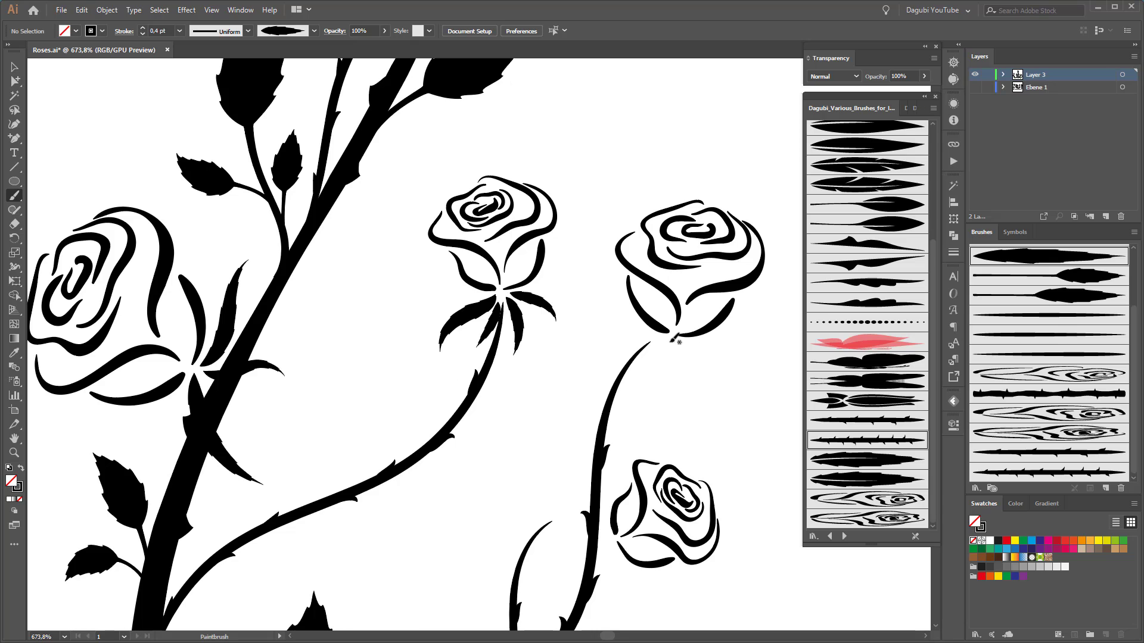
{"action": "left_click_drag", "start_coordinate": [670, 335], "coordinate": [691, 388]}
{"action": "left_click_drag", "start_coordinate": [664, 338], "coordinate": [645, 428]}
{"action": "mouse_move", "coordinate": [664, 331]}
{"action": "left_mouse_down"}
{"action": "mouse_move", "coordinate": [571, 361]}
{"action": "mouse_move", "coordinate": [586, 369]}
{"action": "left_mouse_up"}
Paint sepals beneath the rose at the tip of the lower right vine.
{"action": "left_click_drag", "start_coordinate": [671, 442], "coordinate": [362, 199]}
{"action": "left_click_drag", "start_coordinate": [358, 197], "coordinate": [303, 195]}
{"action": "mouse_move", "coordinate": [576, 297]}
{"action": "left_mouse_down"}
{"action": "mouse_move", "coordinate": [625, 304]}
{"action": "mouse_move", "coordinate": [650, 374]}
{"action": "left_mouse_up"}
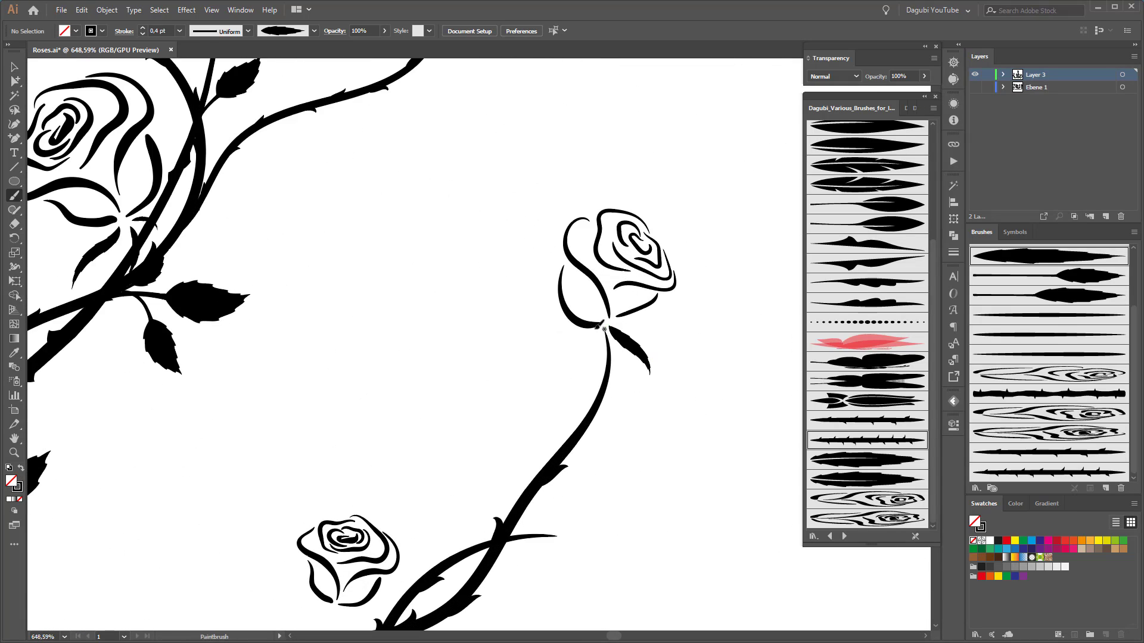
{"action": "mouse_move", "coordinate": [602, 332]}
{"action": "left_mouse_down"}
{"action": "mouse_move", "coordinate": [540, 385]}
{"action": "mouse_move", "coordinate": [581, 391]}
{"action": "left_mouse_up"}
{"action": "left_click_drag", "start_coordinate": [617, 348], "coordinate": [632, 397]}
{"action": "mouse_move", "coordinate": [691, 474]}
{"action": "left_mouse_down"}
{"action": "mouse_move", "coordinate": [599, 408]}
{"action": "mouse_move", "coordinate": [570, 413]}
{"action": "left_mouse_up"}
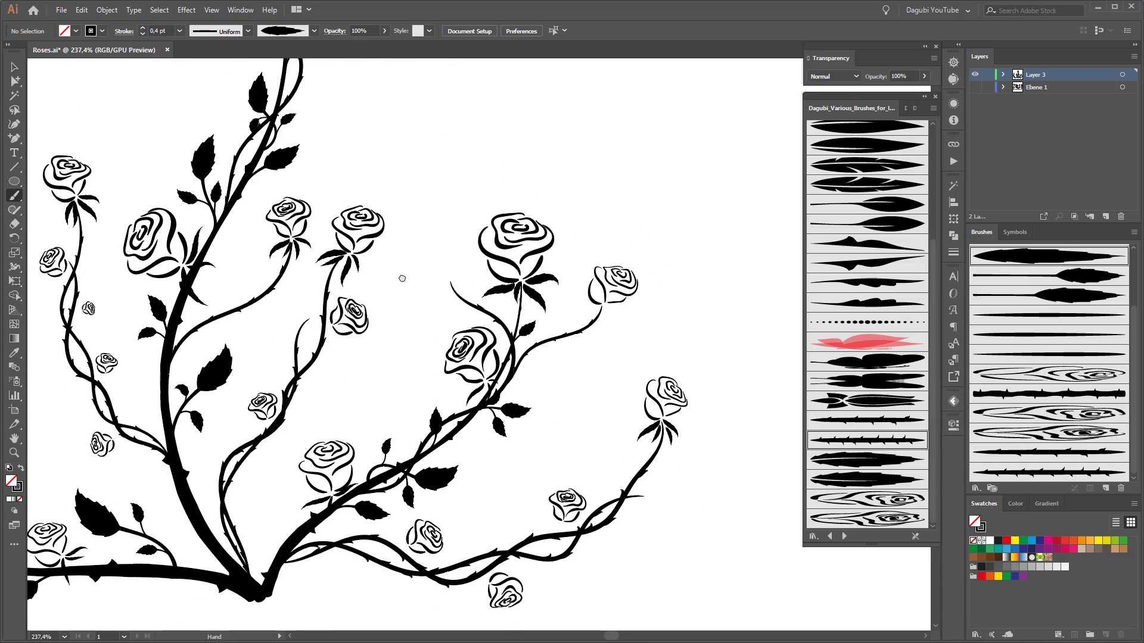
Paint sepals beneath the small rose on the upper central stem's side shoot.
{"action": "left_click_drag", "start_coordinate": [402, 279], "coordinate": [745, 444]}
{"action": "left_click_drag", "start_coordinate": [333, 259], "coordinate": [682, 429]}
{"action": "left_click_drag", "start_coordinate": [503, 221], "coordinate": [751, 342]}
{"action": "left_click_drag", "start_coordinate": [446, 134], "coordinate": [478, 208]}
{"action": "mouse_move", "coordinate": [469, 84]}
{"action": "left_mouse_down"}
{"action": "mouse_move", "coordinate": [456, 124]}
{"action": "mouse_move", "coordinate": [491, 175]}
{"action": "left_mouse_up"}
{"action": "mouse_move", "coordinate": [685, 422]}
{"action": "left_mouse_down"}
{"action": "mouse_move", "coordinate": [467, 355]}
{"action": "mouse_move", "coordinate": [556, 159]}
{"action": "left_mouse_up"}
{"action": "left_click_drag", "start_coordinate": [676, 429], "coordinate": [545, 412]}
{"action": "left_click_drag", "start_coordinate": [714, 427], "coordinate": [474, 359]}
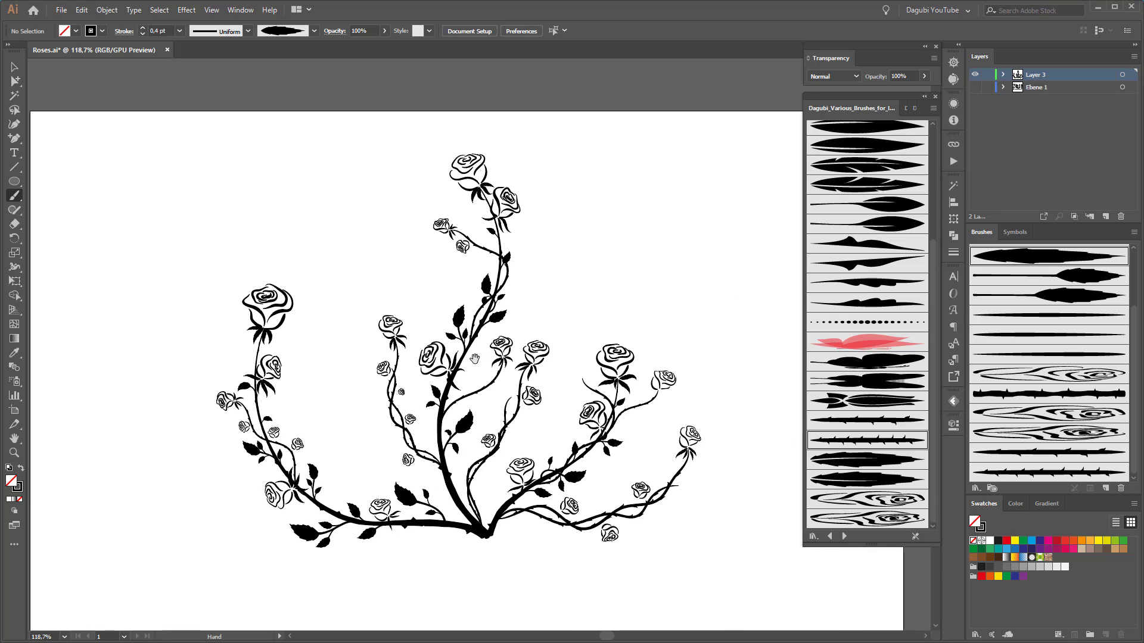
Paint small leaves along the left branch's thorny shoot with the first split leaf brush at a 1 pt stroke.
{"action": "scroll", "coordinate": [1123, 348], "scroll_direction": "up", "scroll_amount": 5}
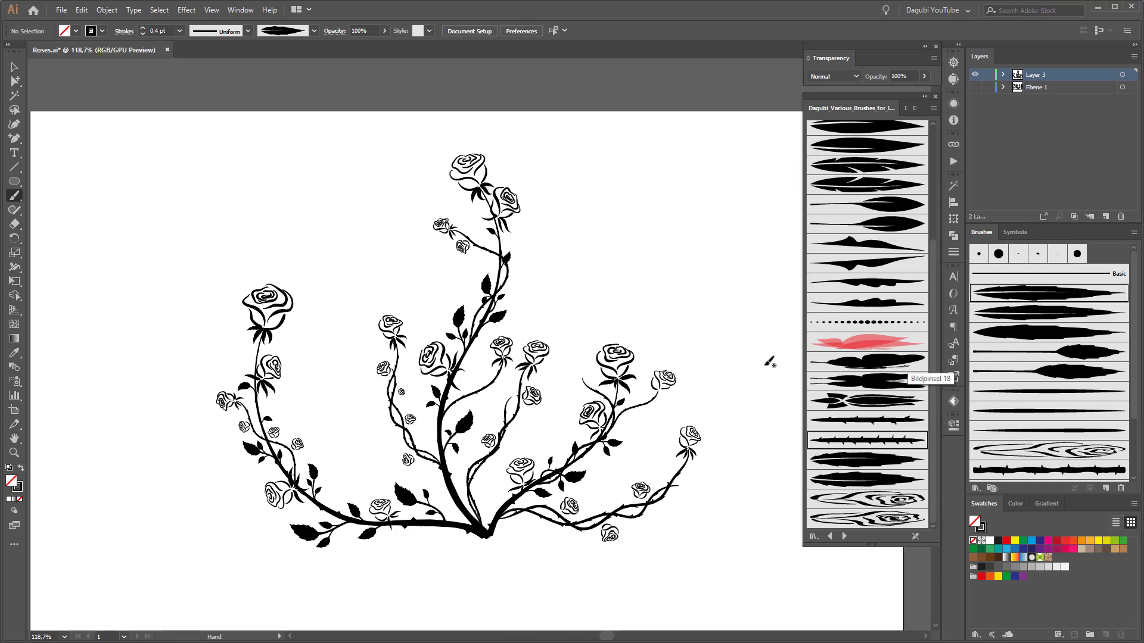
{"action": "mouse_move", "coordinate": [250, 422]}
{"action": "left_mouse_down"}
{"action": "mouse_move", "coordinate": [324, 411]}
{"action": "mouse_move", "coordinate": [337, 392]}
{"action": "left_mouse_up"}
{"action": "left_click_drag", "start_coordinate": [417, 539], "coordinate": [420, 355]}
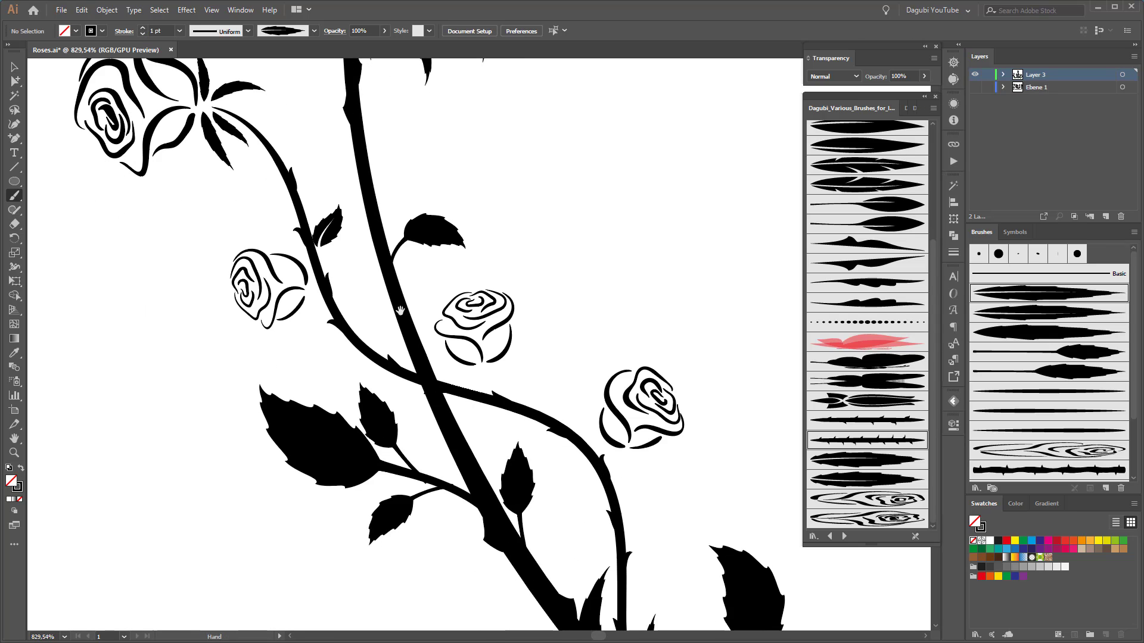
{"action": "left_click_drag", "start_coordinate": [360, 331], "coordinate": [383, 296]}
{"action": "left_click_drag", "start_coordinate": [522, 186], "coordinate": [402, 132]}
{"action": "left_click_drag", "start_coordinate": [444, 365], "coordinate": [428, 301]}
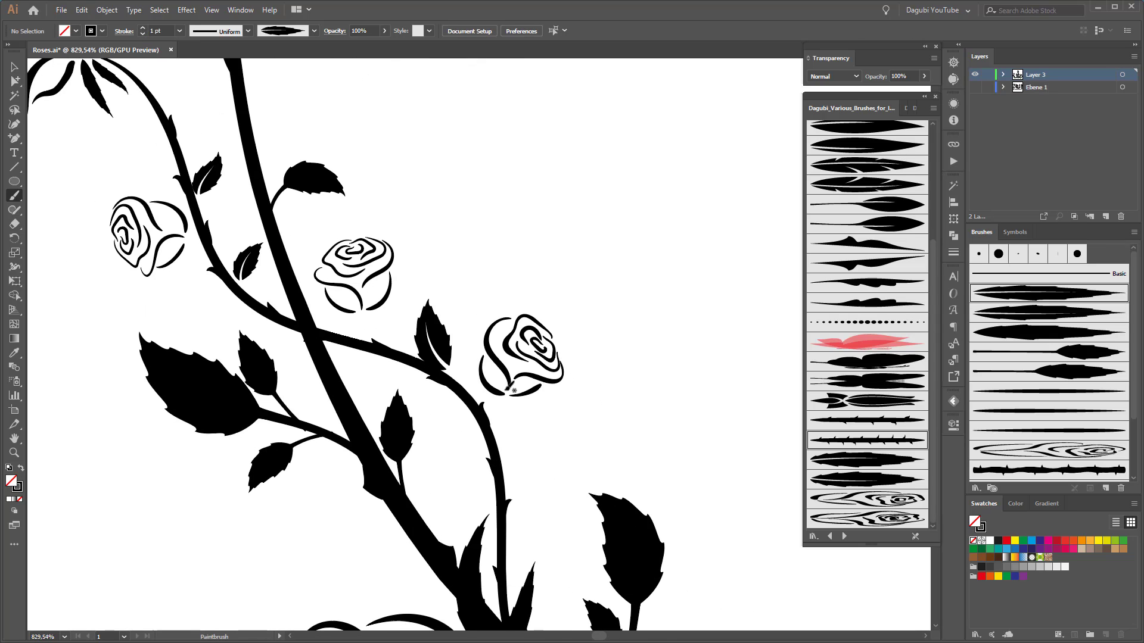
{"action": "left_click_drag", "start_coordinate": [505, 432], "coordinate": [542, 441]}
{"action": "left_click_drag", "start_coordinate": [544, 516], "coordinate": [620, 242]}
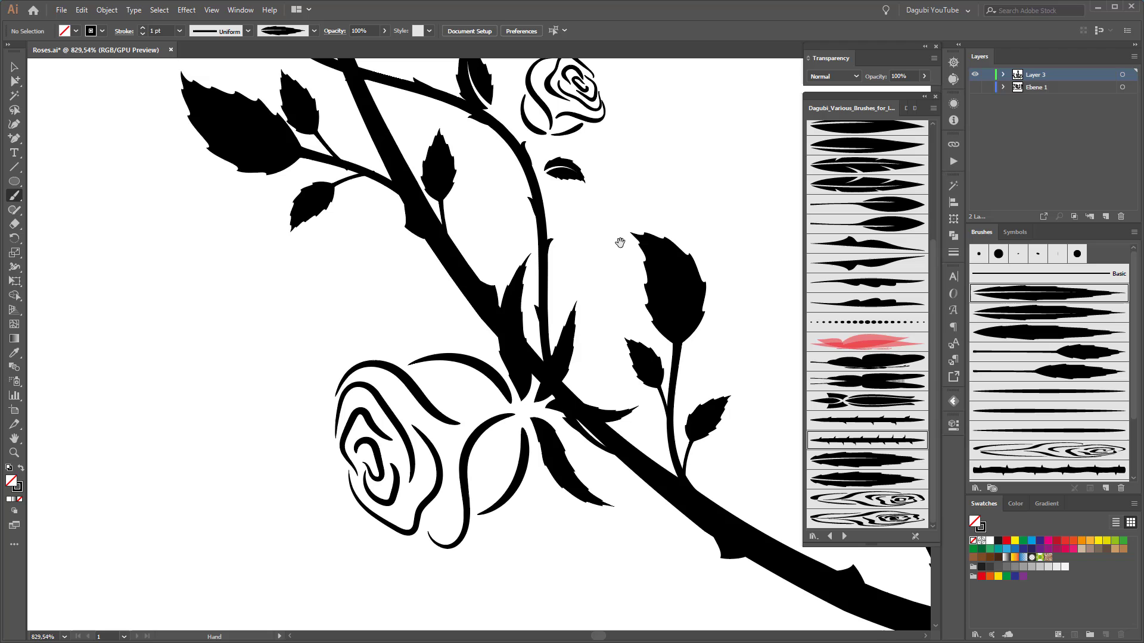
Add leaves along the opposite side of the left branch's thorny shoot with the second split leaf brush.
{"action": "left_click", "coordinate": [1035, 316]}
{"action": "mouse_move", "coordinate": [538, 225]}
{"action": "left_mouse_down"}
{"action": "mouse_move", "coordinate": [475, 218]}
{"action": "mouse_move", "coordinate": [615, 491]}
{"action": "left_mouse_up"}
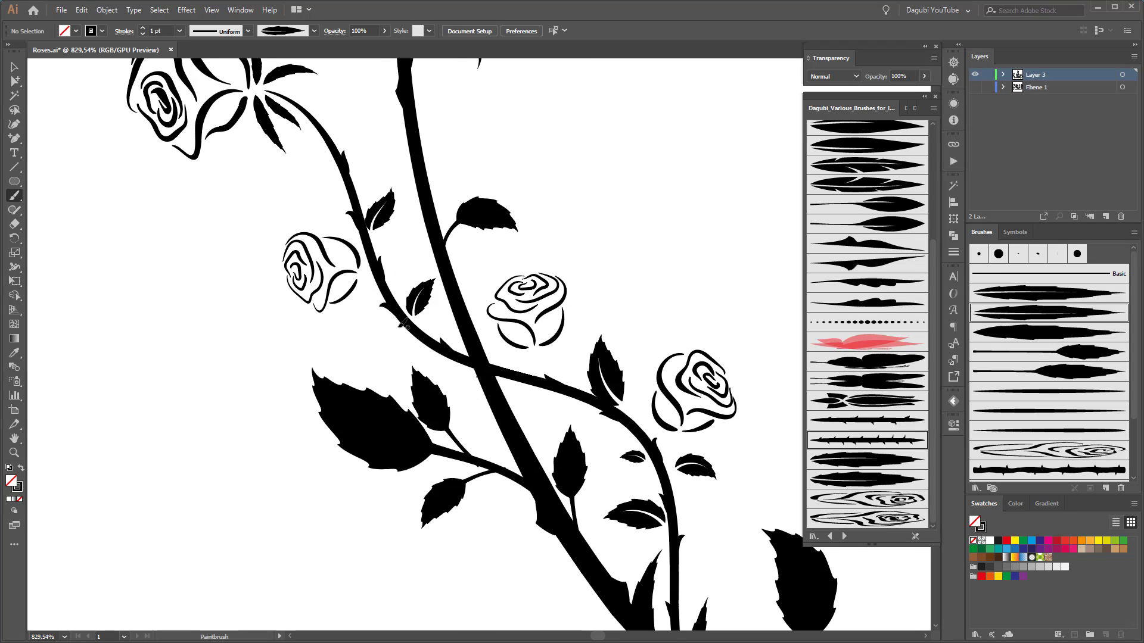
{"action": "left_click_drag", "start_coordinate": [396, 314], "coordinate": [342, 337]}
{"action": "left_click_drag", "start_coordinate": [341, 183], "coordinate": [296, 173]}
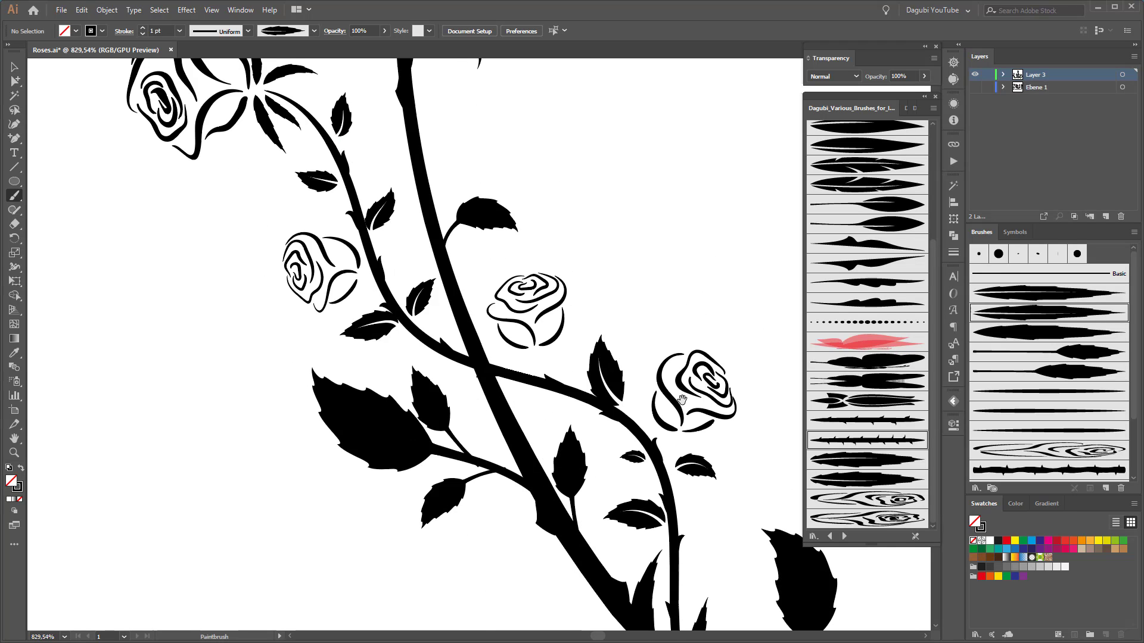
Paint split leaves along the intertwined vines between the central stem and right branch, including a cluster at the shorter vine's tip.
{"action": "mouse_move", "coordinate": [636, 169]}
{"action": "left_mouse_down"}
{"action": "mouse_move", "coordinate": [536, 238]}
{"action": "mouse_move", "coordinate": [600, 275]}
{"action": "mouse_move", "coordinate": [512, 119]}
{"action": "left_mouse_up"}
{"action": "mouse_move", "coordinate": [699, 562]}
{"action": "left_mouse_down"}
{"action": "mouse_move", "coordinate": [580, 326]}
{"action": "mouse_move", "coordinate": [404, 181]}
{"action": "left_mouse_up"}
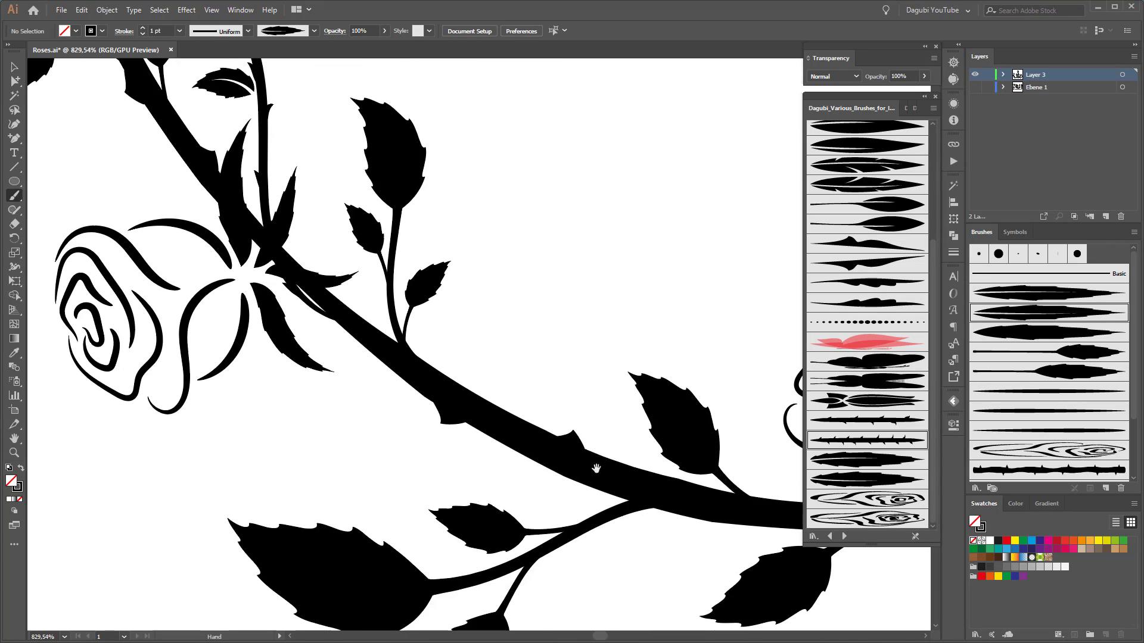
{"action": "left_click_drag", "start_coordinate": [741, 480], "coordinate": [101, 461]}
{"action": "left_click_drag", "start_coordinate": [727, 298], "coordinate": [298, 420]}
{"action": "left_click_drag", "start_coordinate": [481, 495], "coordinate": [510, 408]}
{"action": "left_click_drag", "start_coordinate": [429, 319], "coordinate": [486, 258]}
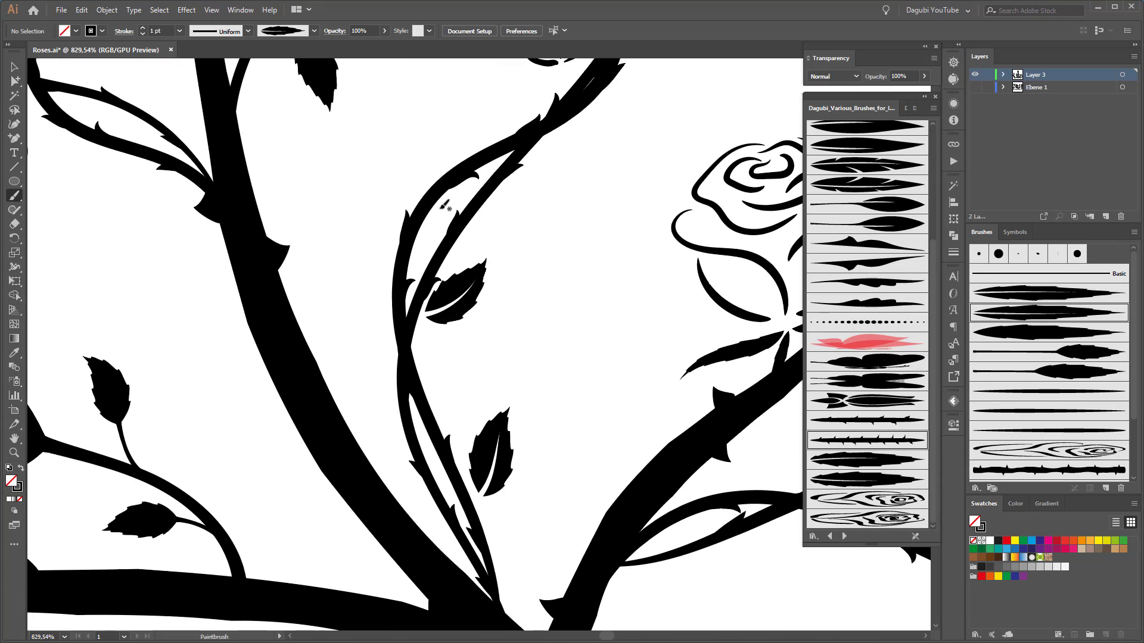
{"action": "left_click_drag", "start_coordinate": [430, 179], "coordinate": [405, 91]}
{"action": "mouse_move", "coordinate": [626, 156]}
{"action": "left_mouse_down"}
{"action": "mouse_move", "coordinate": [556, 384]}
{"action": "mouse_move", "coordinate": [506, 375]}
{"action": "left_mouse_up"}
{"action": "mouse_move", "coordinate": [608, 170]}
{"action": "left_mouse_down"}
{"action": "mouse_move", "coordinate": [563, 290]}
{"action": "mouse_move", "coordinate": [519, 265]}
{"action": "left_mouse_up"}
{"action": "left_click_drag", "start_coordinate": [545, 391], "coordinate": [586, 377]}
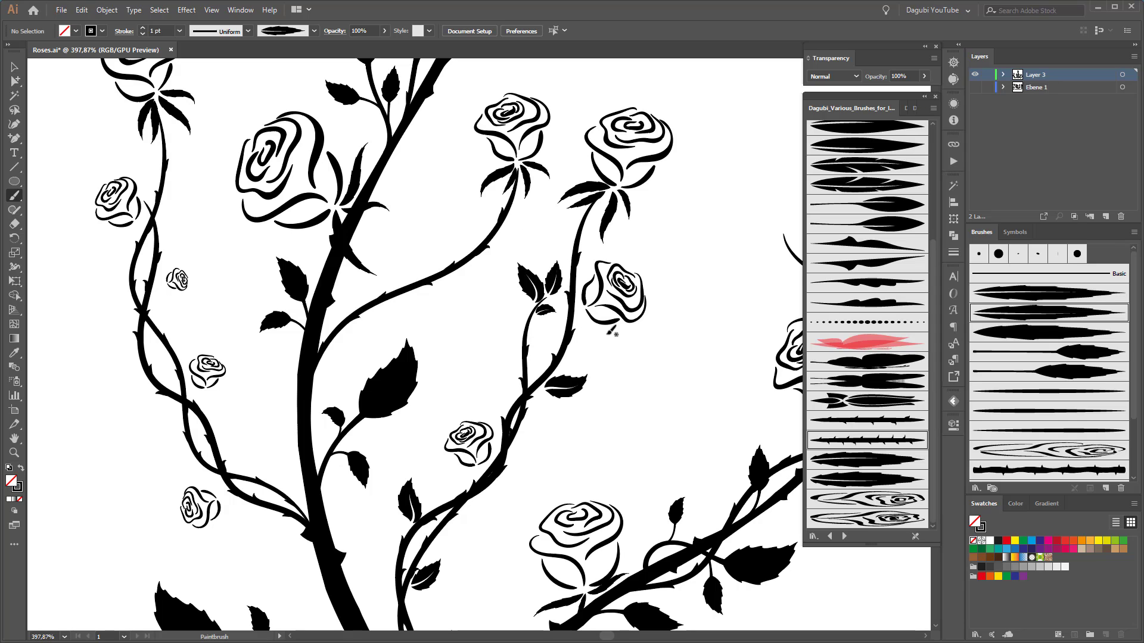
{"action": "left_click_drag", "start_coordinate": [667, 430], "coordinate": [580, 238]}
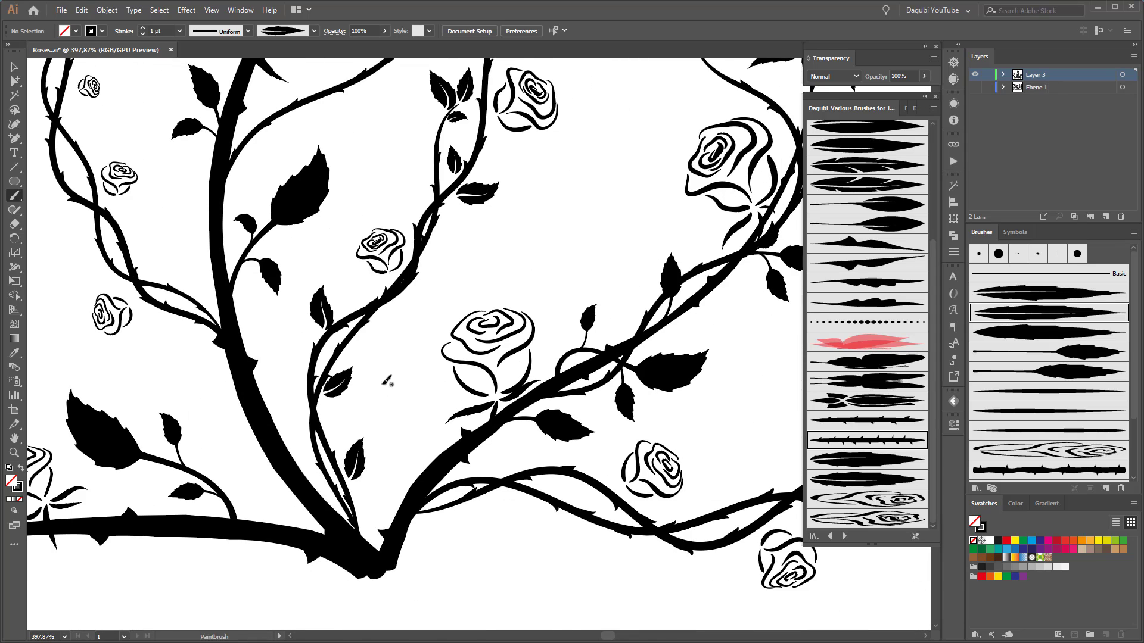
Paint an upright leaf between the inner vine's base and the right branch, undoing the first stroke and repainting it.
{"action": "left_click_drag", "start_coordinate": [380, 512], "coordinate": [401, 412]}
{"action": "key", "text": "ctrl+z"}
{"action": "left_click_drag", "start_coordinate": [398, 481], "coordinate": [391, 409]}
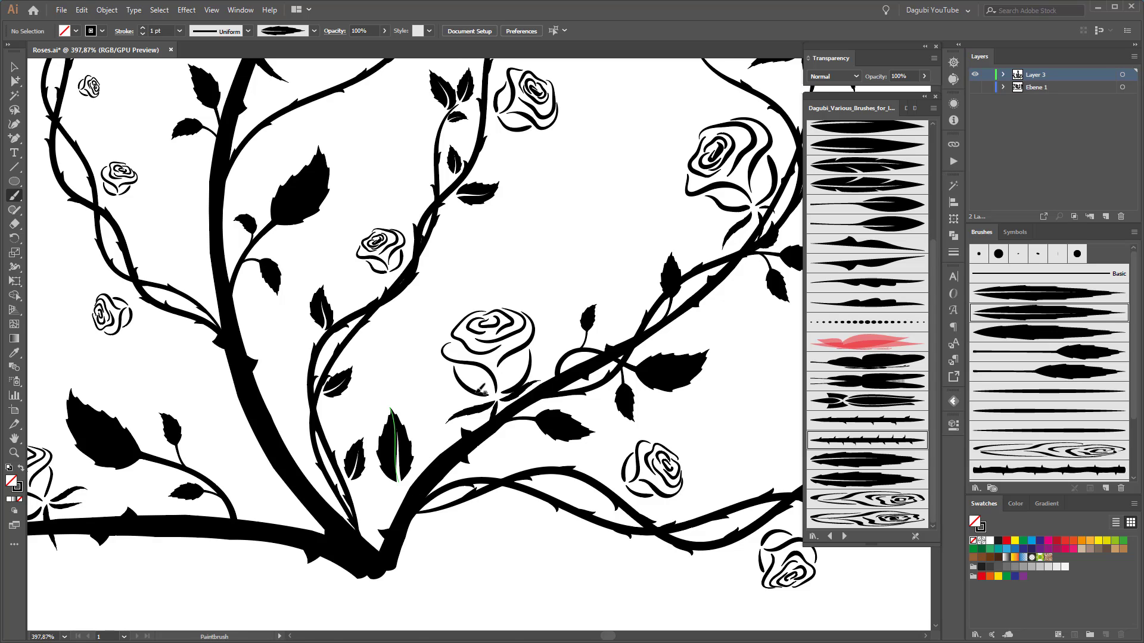
Paint a leaf cluster at the tip of the upper right branch's inner shoot and leaves along both of its shoots.
{"action": "left_click_drag", "start_coordinate": [594, 209], "coordinate": [368, 448]}
{"action": "left_click_drag", "start_coordinate": [470, 286], "coordinate": [431, 273]}
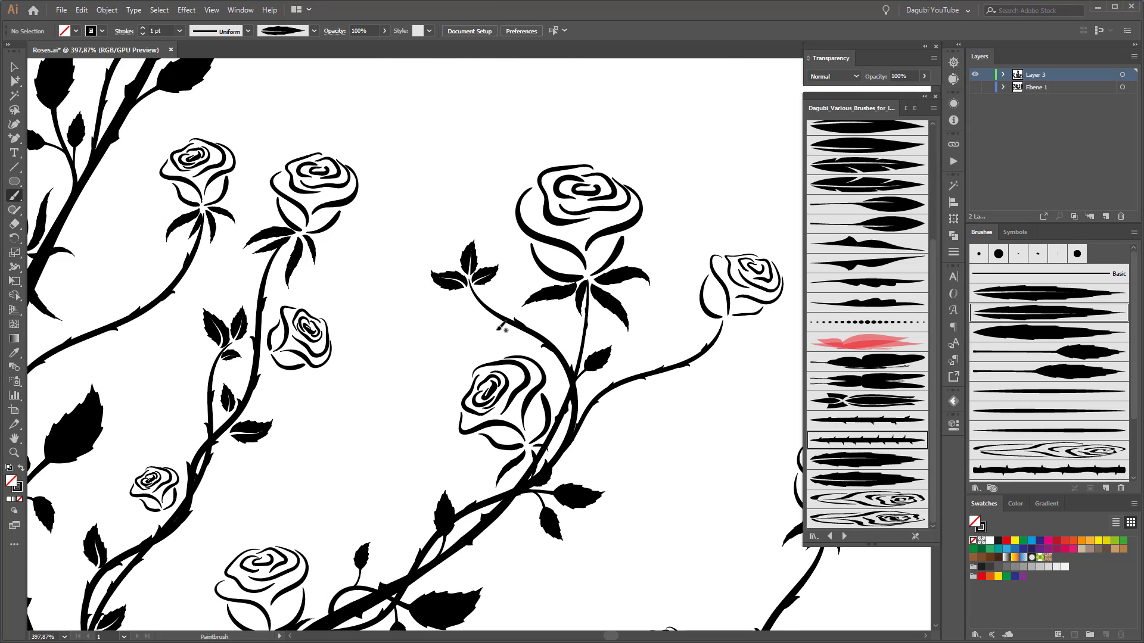
{"action": "left_click_drag", "start_coordinate": [671, 379], "coordinate": [700, 377]}
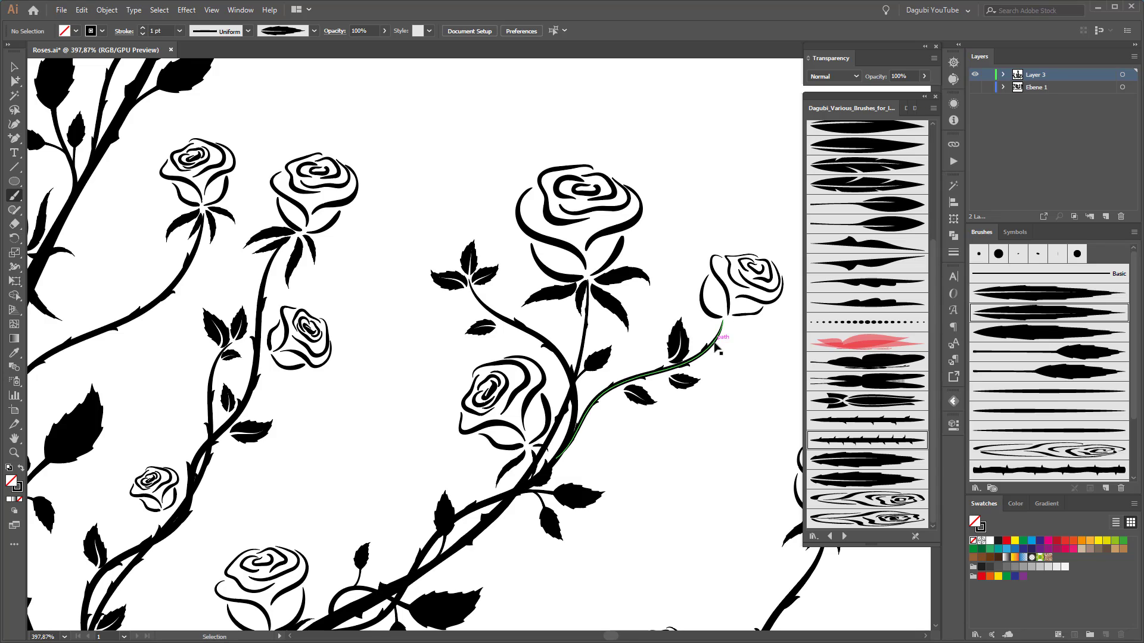
Add small leaves along the upper right branch's outer shoot and paint sepals beneath its rose with a 0.5 pt stroke.
{"action": "left_click", "coordinate": [912, 329]}
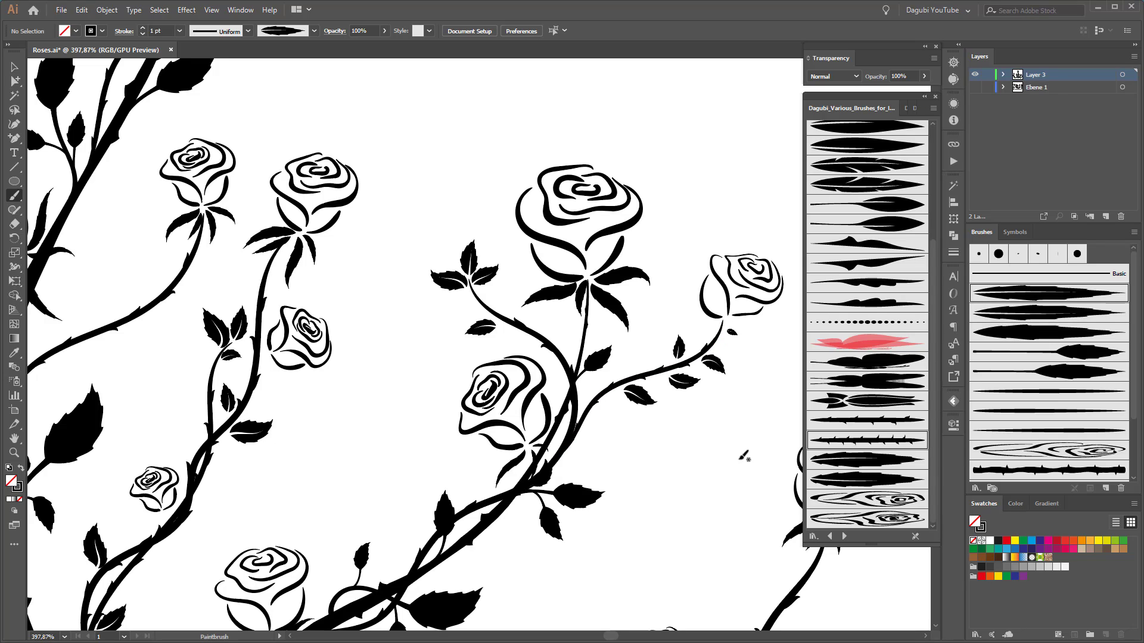
{"action": "left_click_drag", "start_coordinate": [616, 286], "coordinate": [619, 287]}
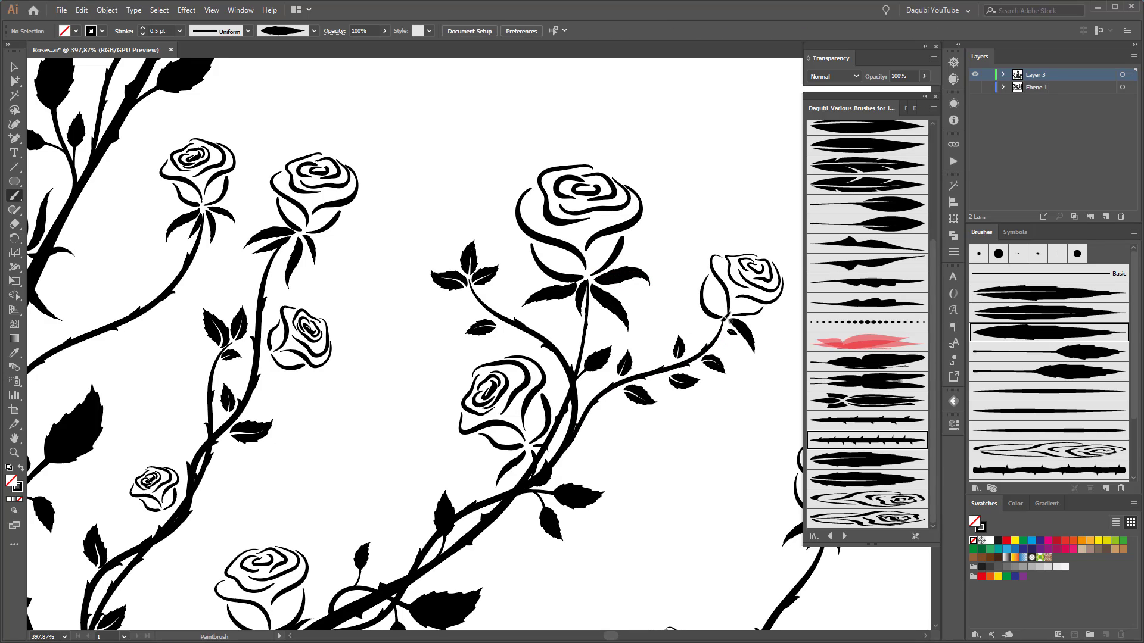
{"action": "mouse_move", "coordinate": [723, 321]}
{"action": "left_mouse_down"}
{"action": "mouse_move", "coordinate": [691, 332]}
{"action": "mouse_move", "coordinate": [719, 366]}
{"action": "left_mouse_up"}
Paint three stemmed leaves above and below the lower right vines with the second stemmed leaf brush at 0.5 pt.
{"action": "left_click_drag", "start_coordinate": [743, 526], "coordinate": [614, 506]}
{"action": "left_click_drag", "start_coordinate": [739, 485], "coordinate": [564, 283]}
{"action": "left_click_drag", "start_coordinate": [420, 468], "coordinate": [590, 506]}
{"action": "left_click", "coordinate": [1021, 371]}
{"action": "left_click_drag", "start_coordinate": [213, 352], "coordinate": [253, 416]}
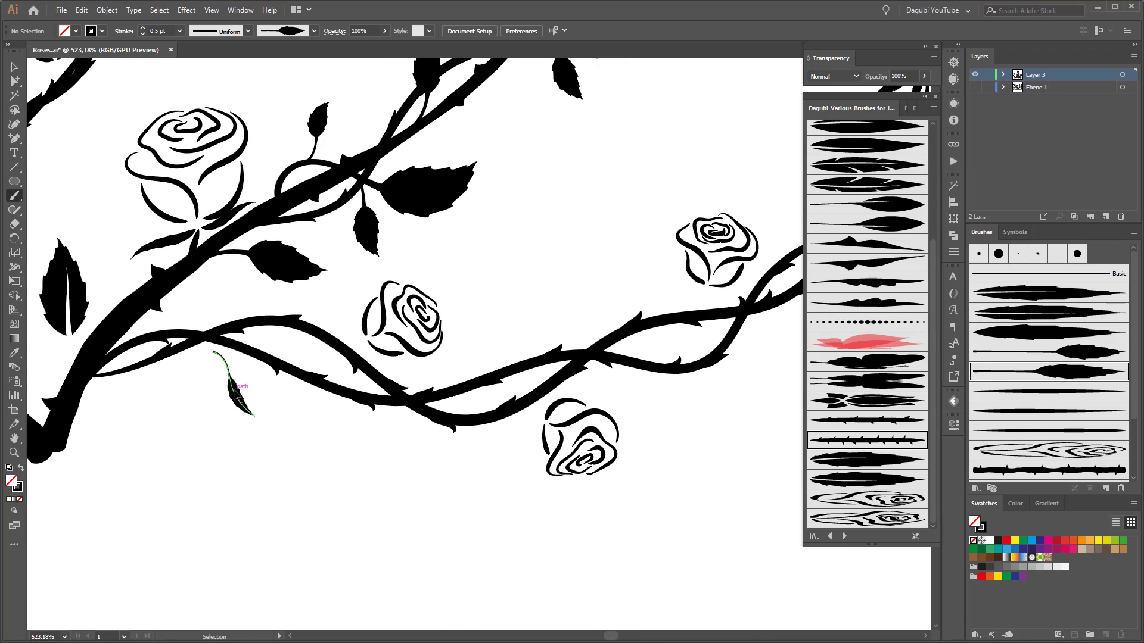
{"action": "left_click", "coordinate": [242, 454], "text": "ctrl"}
{"action": "left_click_drag", "start_coordinate": [522, 360], "coordinate": [537, 310]}
{"action": "left_click_drag", "start_coordinate": [674, 370], "coordinate": [720, 402]}
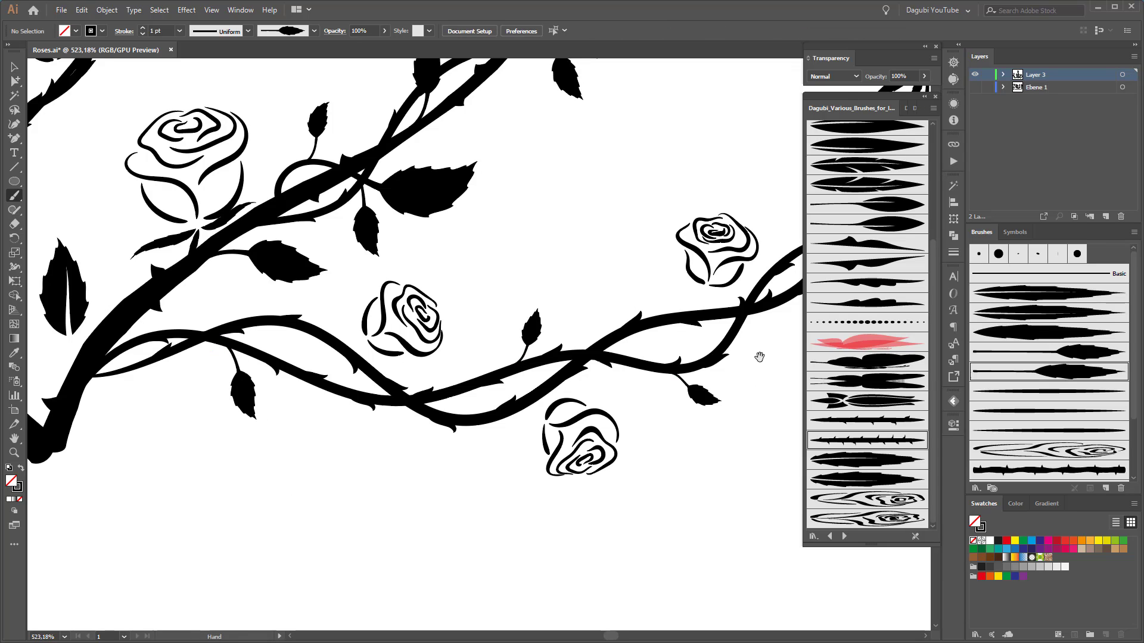
Paint a stemmed leaf above the lower right vine and a leaf cluster at the shorter vine's tip, deleting misplaced leaves.
{"action": "left_click_drag", "start_coordinate": [760, 356], "coordinate": [536, 446]}
{"action": "left_click_drag", "start_coordinate": [632, 295], "coordinate": [626, 226]}
{"action": "mouse_move", "coordinate": [636, 321]}
{"action": "left_mouse_down"}
{"action": "mouse_move", "coordinate": [703, 321]}
{"action": "mouse_move", "coordinate": [675, 293]}
{"action": "mouse_move", "coordinate": [688, 328]}
{"action": "mouse_move", "coordinate": [681, 360]}
{"action": "left_mouse_up"}
{"action": "left_click", "coordinate": [686, 340], "text": "ctrl"}
{"action": "mouse_move", "coordinate": [660, 312]}
{"action": "left_mouse_down"}
{"action": "mouse_move", "coordinate": [731, 389]}
{"action": "mouse_move", "coordinate": [739, 364]}
{"action": "left_mouse_up"}
{"action": "left_click", "coordinate": [738, 344], "text": "ctrl"}
{"action": "key", "text": "Delete"}
{"action": "left_click_drag", "start_coordinate": [736, 326], "coordinate": [767, 314]}
{"action": "left_click_drag", "start_coordinate": [745, 331], "coordinate": [770, 339]}
{"action": "key", "text": "Delete"}
Paint small stemless leaves along the upper end of the lower right vines with the first serrated leaf brush at 1 pt.
{"action": "left_click_drag", "start_coordinate": [777, 447], "coordinate": [754, 442]}
{"action": "left_click_drag", "start_coordinate": [754, 442], "coordinate": [577, 403]}
{"action": "left_click", "coordinate": [1060, 294]}
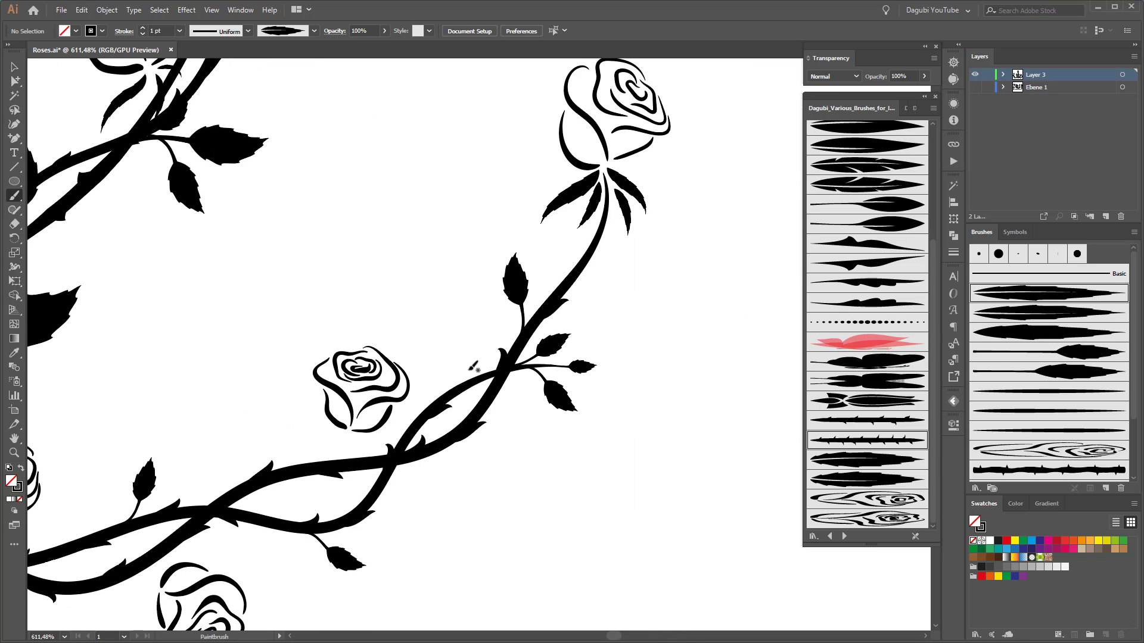
{"action": "left_click_drag", "start_coordinate": [475, 372], "coordinate": [465, 325]}
{"action": "left_click_drag", "start_coordinate": [611, 267], "coordinate": [650, 260]}
{"action": "key", "text": "ctrl+z"}
{"action": "left_click_drag", "start_coordinate": [590, 492], "coordinate": [729, 294]}
{"action": "mouse_move", "coordinate": [457, 346]}
{"action": "left_mouse_down"}
{"action": "mouse_move", "coordinate": [531, 375]}
{"action": "mouse_move", "coordinate": [464, 401]}
{"action": "left_mouse_up"}
{"action": "left_click", "coordinate": [531, 375]}
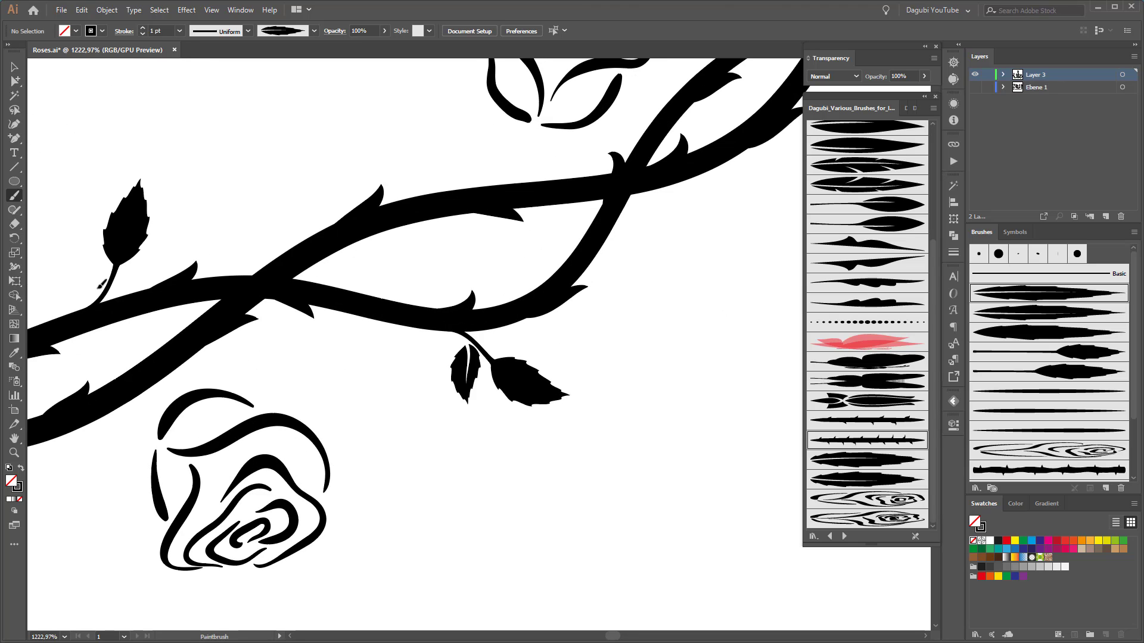
Paint small leaves beside the stemmed leaves on the inner part of the lower right vines.
{"action": "left_click_drag", "start_coordinate": [100, 288], "coordinate": [71, 250]}
{"action": "left_click_drag", "start_coordinate": [560, 411], "coordinate": [298, 268]}
{"action": "left_click_drag", "start_coordinate": [280, 227], "coordinate": [447, 325]}
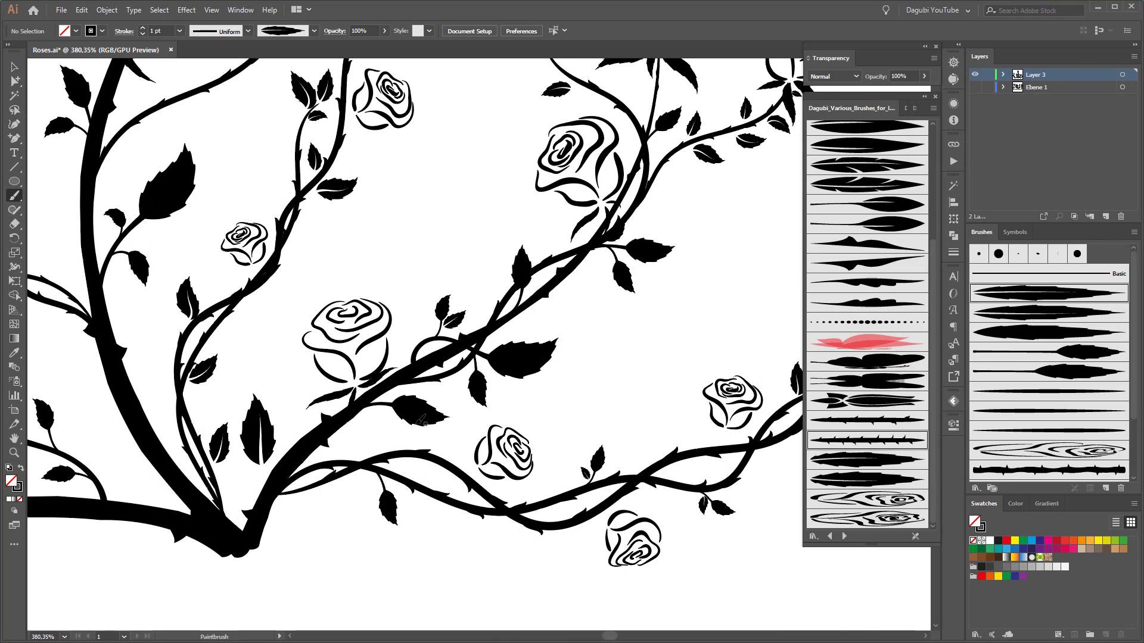
{"action": "left_click_drag", "start_coordinate": [367, 467], "coordinate": [425, 481]}
{"action": "left_click_drag", "start_coordinate": [388, 485], "coordinate": [361, 523]}
{"action": "left_click_drag", "start_coordinate": [590, 549], "coordinate": [378, 477]}
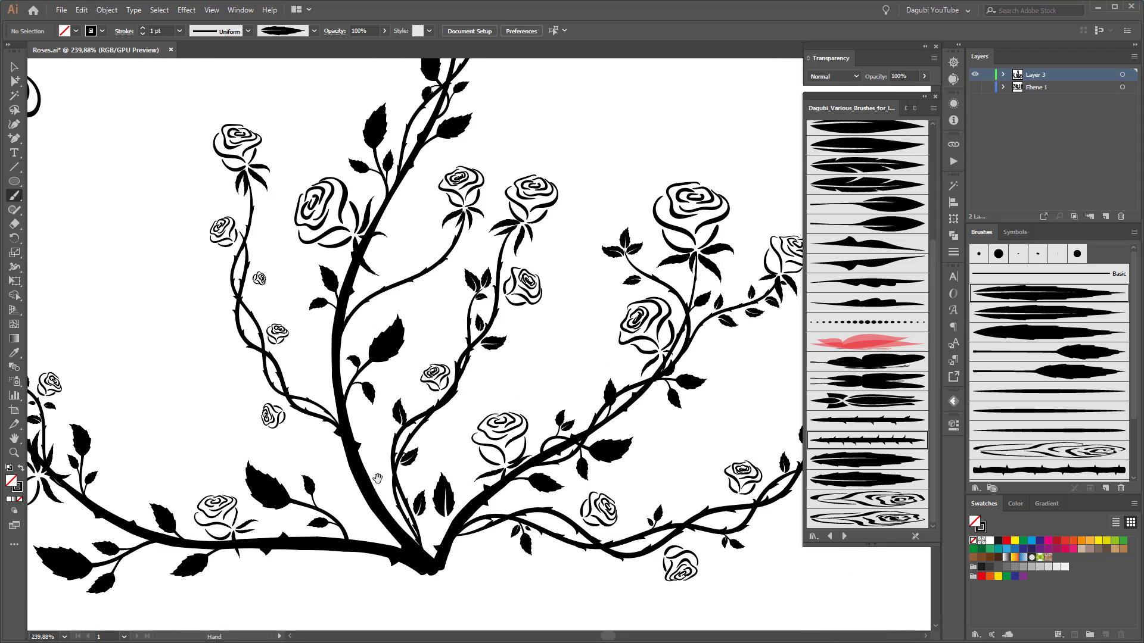
Add small leaves along the middle branch's right shoot and beside the small roses of its left twining vines.
{"action": "mouse_move", "coordinate": [368, 414]}
{"action": "left_mouse_down"}
{"action": "mouse_move", "coordinate": [464, 400]}
{"action": "mouse_move", "coordinate": [447, 506]}
{"action": "left_mouse_up"}
{"action": "left_click_drag", "start_coordinate": [442, 470], "coordinate": [524, 375]}
{"action": "left_click_drag", "start_coordinate": [585, 322], "coordinate": [619, 316]}
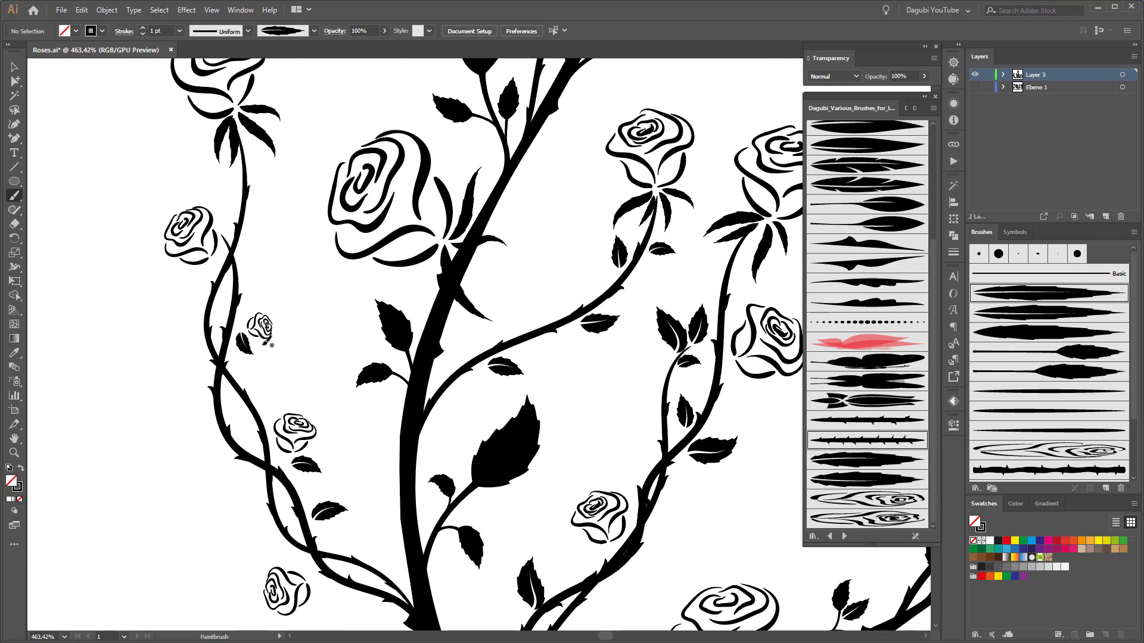
{"action": "left_click_drag", "start_coordinate": [241, 319], "coordinate": [252, 309]}
{"action": "left_click_drag", "start_coordinate": [314, 581], "coordinate": [354, 615]}
{"action": "left_click_drag", "start_coordinate": [304, 330], "coordinate": [546, 449]}
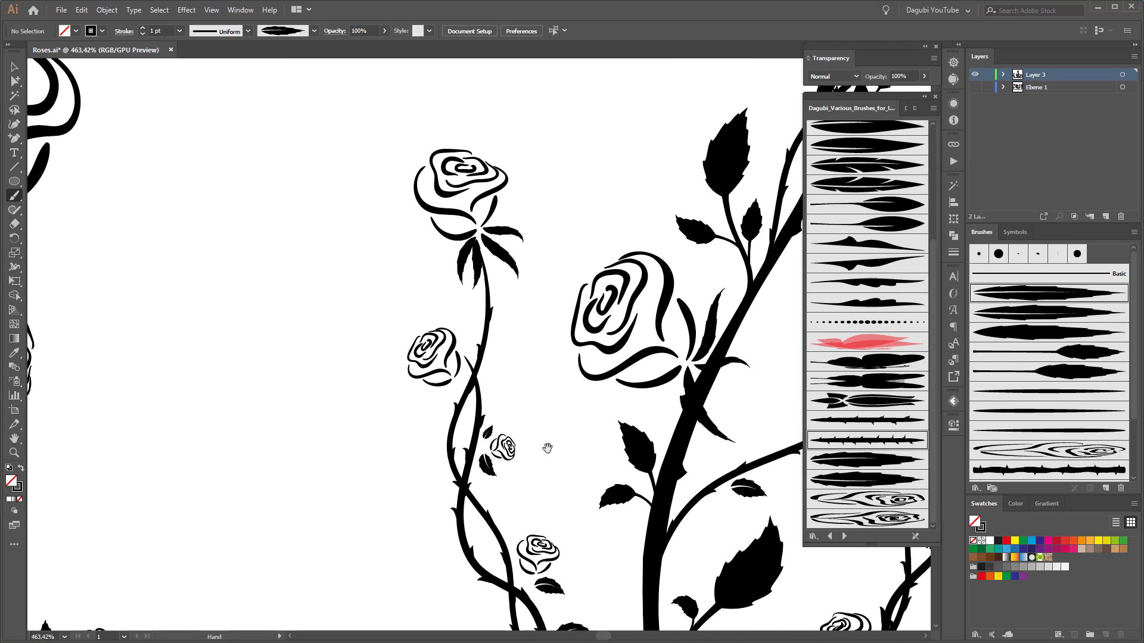
Paint small leaves along the upper part of the middle branch's left vines, up to the stem beneath the top rose.
{"action": "scroll", "coordinate": [471, 340], "scroll_direction": "up", "scroll_amount": 3}
{"action": "left_click_drag", "start_coordinate": [451, 368], "coordinate": [451, 329]}
{"action": "left_click_drag", "start_coordinate": [433, 429], "coordinate": [399, 471]}
{"action": "left_click_drag", "start_coordinate": [491, 438], "coordinate": [520, 419]}
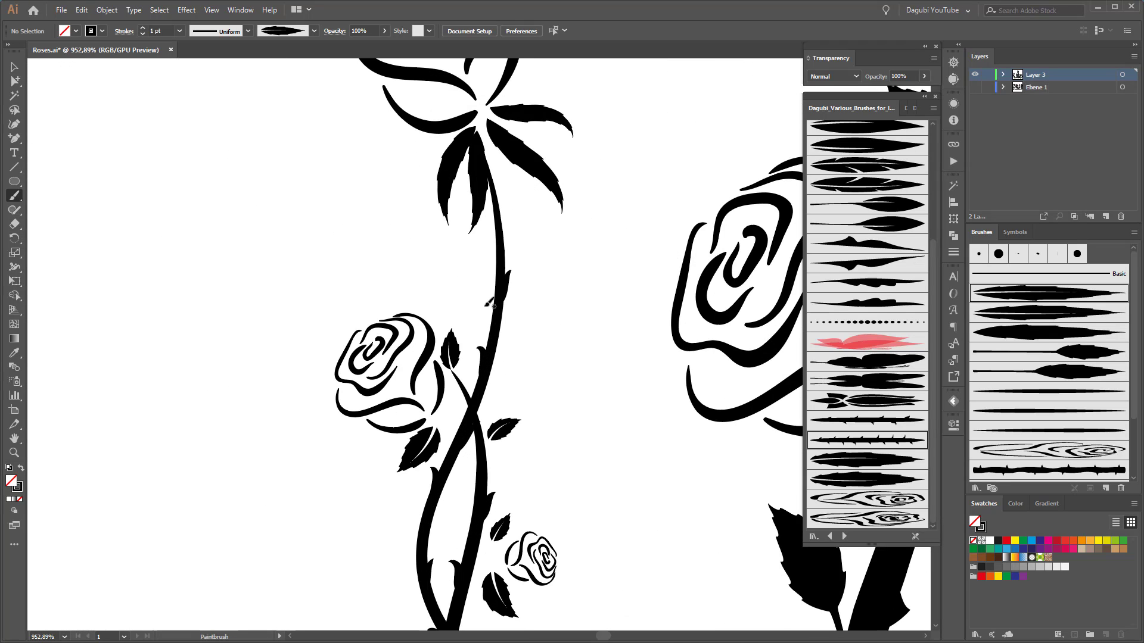
{"action": "left_click_drag", "start_coordinate": [484, 306], "coordinate": [459, 274]}
{"action": "left_click_drag", "start_coordinate": [646, 476], "coordinate": [389, 368]}
{"action": "left_click_drag", "start_coordinate": [506, 453], "coordinate": [350, 161]}
{"action": "left_click_drag", "start_coordinate": [641, 338], "coordinate": [554, 346]}
{"action": "left_click_drag", "start_coordinate": [703, 298], "coordinate": [538, 434]}
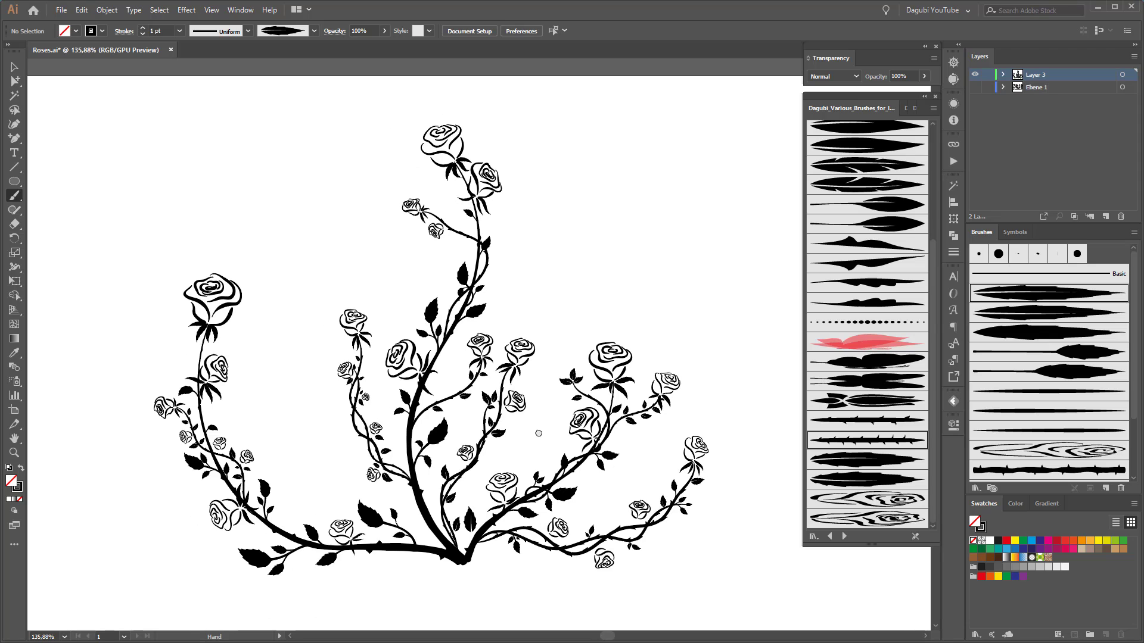
Paint one long curled leaf on each side of the plant's base with the first smooth leaf brush at 0.5 pt.
{"action": "scroll", "coordinate": [869, 323], "scroll_direction": "up", "scroll_amount": 3}
{"action": "left_click", "coordinate": [867, 205]}
{"action": "scroll", "coordinate": [469, 331], "scroll_direction": "up", "scroll_amount": 5}
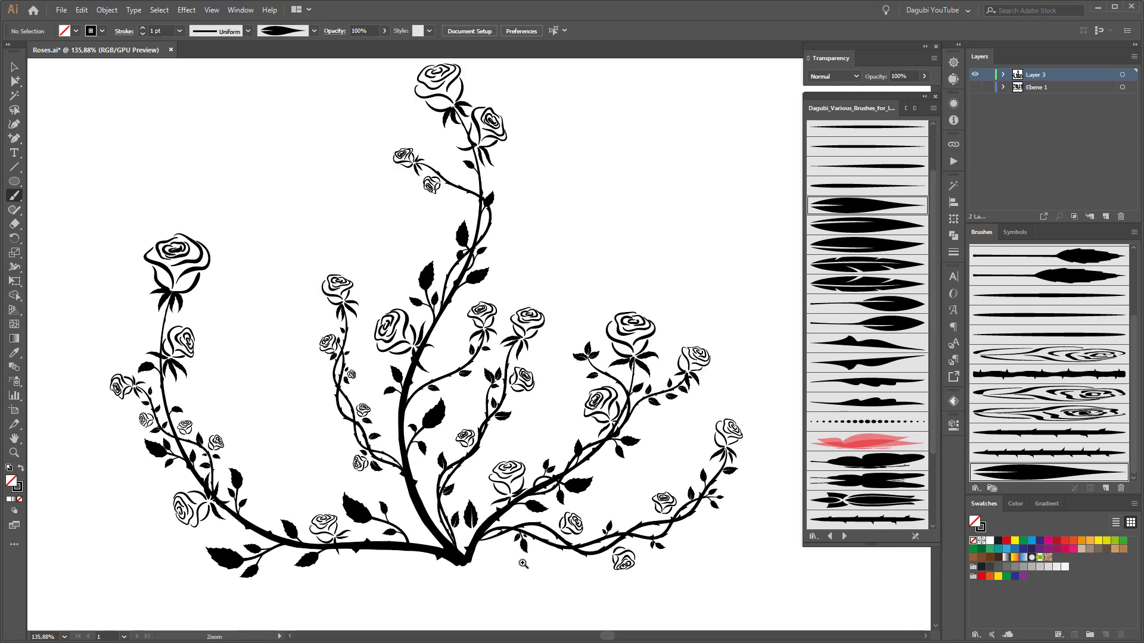
{"action": "left_click_drag", "start_coordinate": [499, 355], "coordinate": [603, 384]}
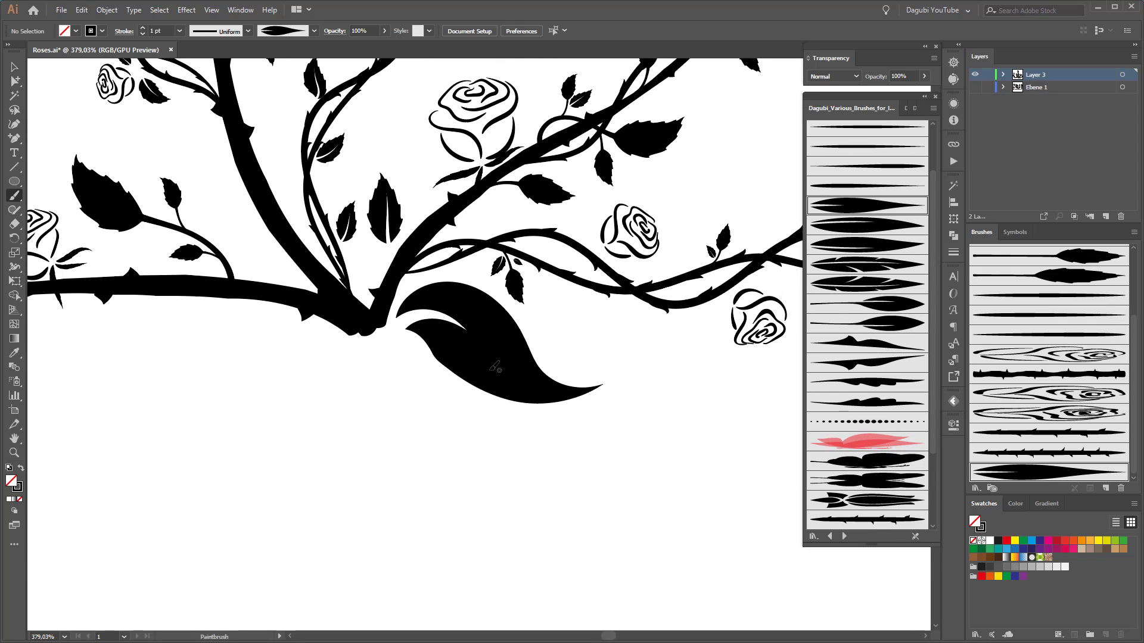
{"action": "left_click", "coordinate": [142, 34]}
{"action": "left_click", "coordinate": [142, 33]}
{"action": "key", "text": "Delete"}
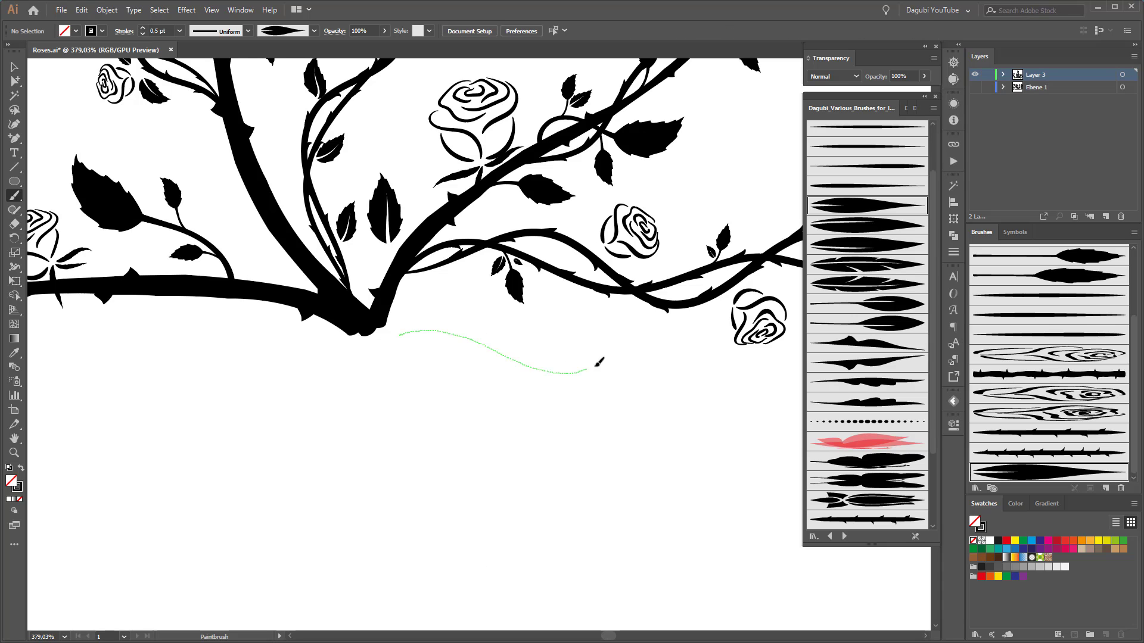
{"action": "left_click_drag", "start_coordinate": [596, 365], "coordinate": [597, 337]}
{"action": "left_click_drag", "start_coordinate": [160, 391], "coordinate": [180, 365]}
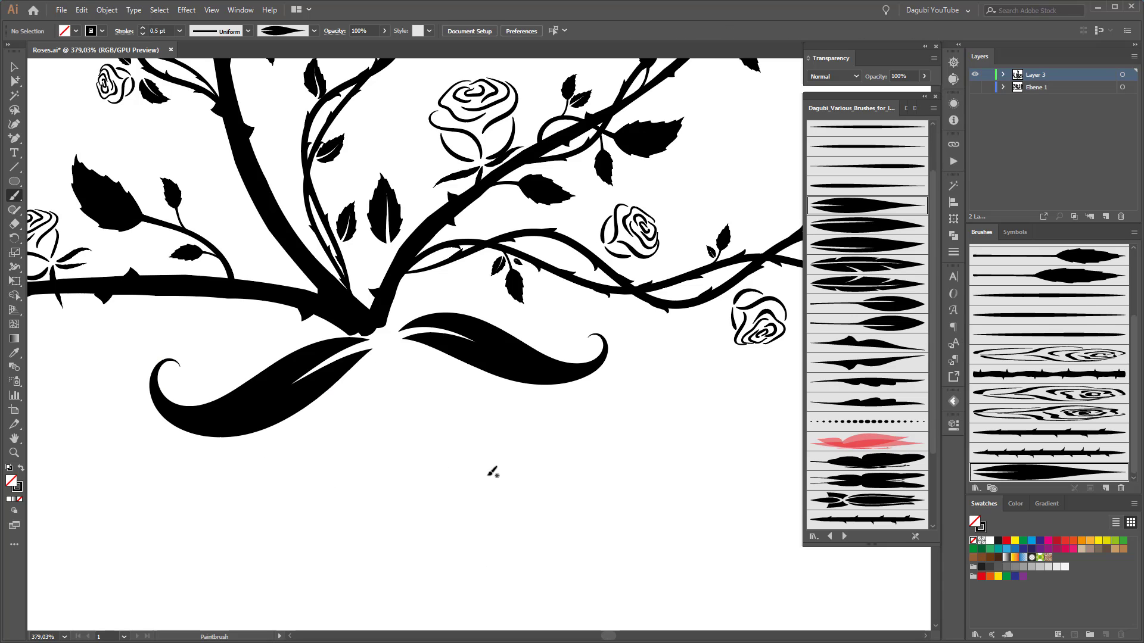
Paint two shorter pointed leaves beneath the plant's base with a 1 pt stroke.
{"action": "mouse_move", "coordinate": [572, 453]}
{"action": "left_mouse_down", "text": "ctrl"}
{"action": "mouse_move", "coordinate": [492, 447]}
{"action": "mouse_move", "coordinate": [599, 441]}
{"action": "left_mouse_up", "text": "ctrl"}
{"action": "left_click_drag", "start_coordinate": [432, 448], "coordinate": [405, 437], "text": "ctrl"}
{"action": "left_click", "coordinate": [555, 460], "text": "ctrl"}
{"action": "left_click_drag", "start_coordinate": [543, 430], "coordinate": [588, 461]}
{"action": "left_click", "coordinate": [511, 404], "text": "ctrl"}
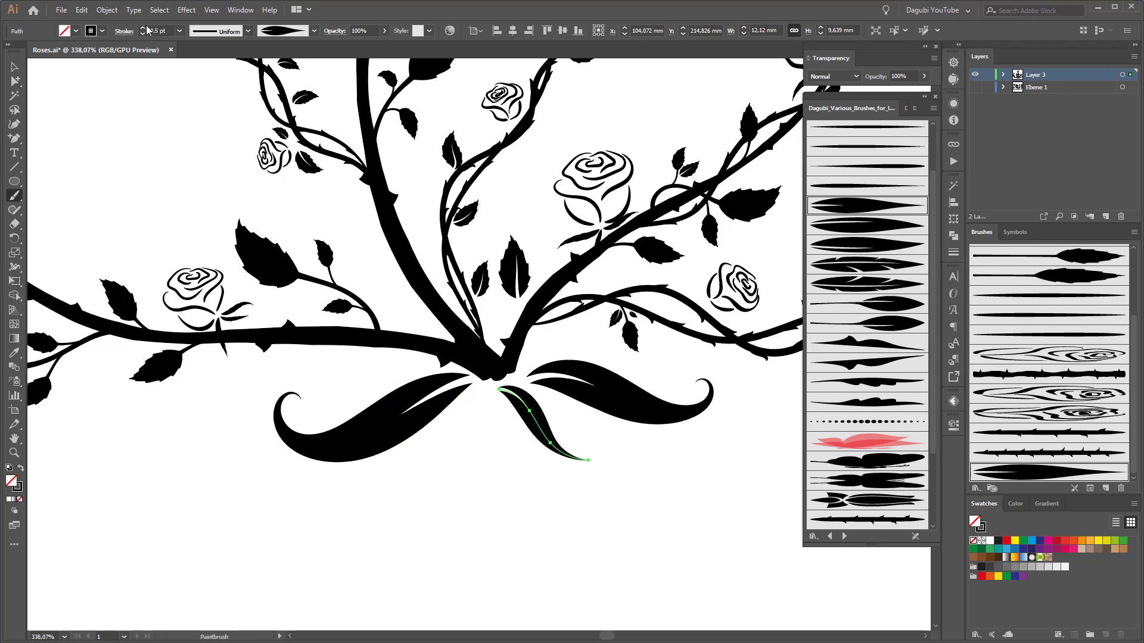
{"action": "left_click", "coordinate": [143, 28]}
{"action": "left_click", "coordinate": [143, 28]}
{"action": "left_click", "coordinate": [261, 486], "text": "ctrl"}
{"action": "left_click_drag", "start_coordinate": [485, 434], "coordinate": [479, 513]}
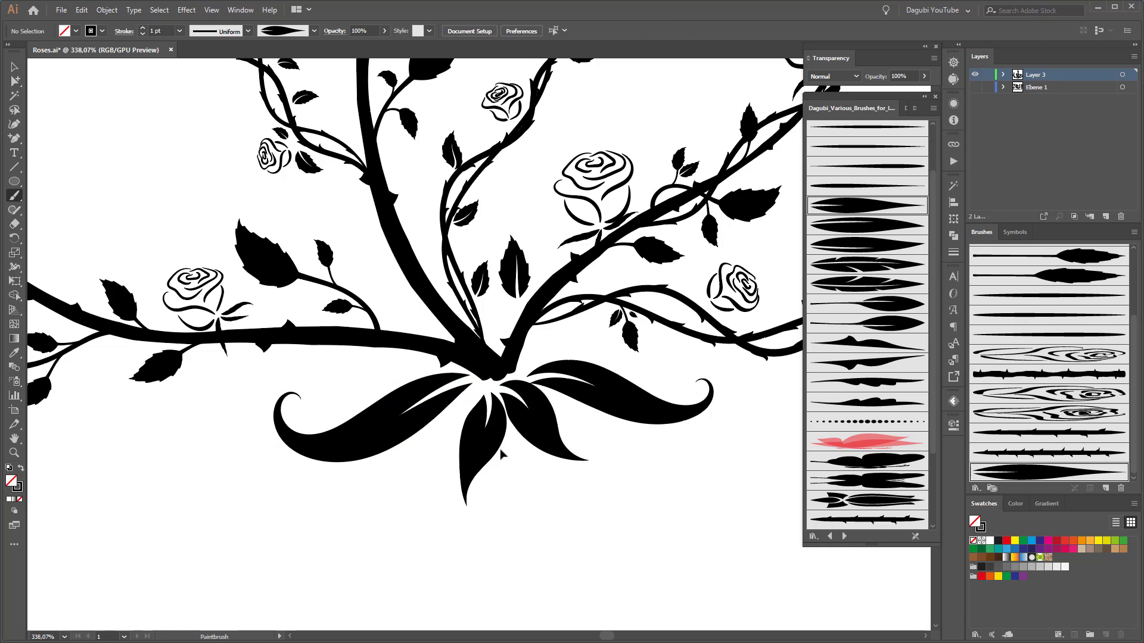
{"action": "left_click", "coordinate": [582, 518], "text": "ctrl"}
Paint a pointed leaf beneath the lower right vines and, at 0.5 pt, a curled leaf beneath the lower left branch.
{"action": "key", "text": "ctrl+0"}
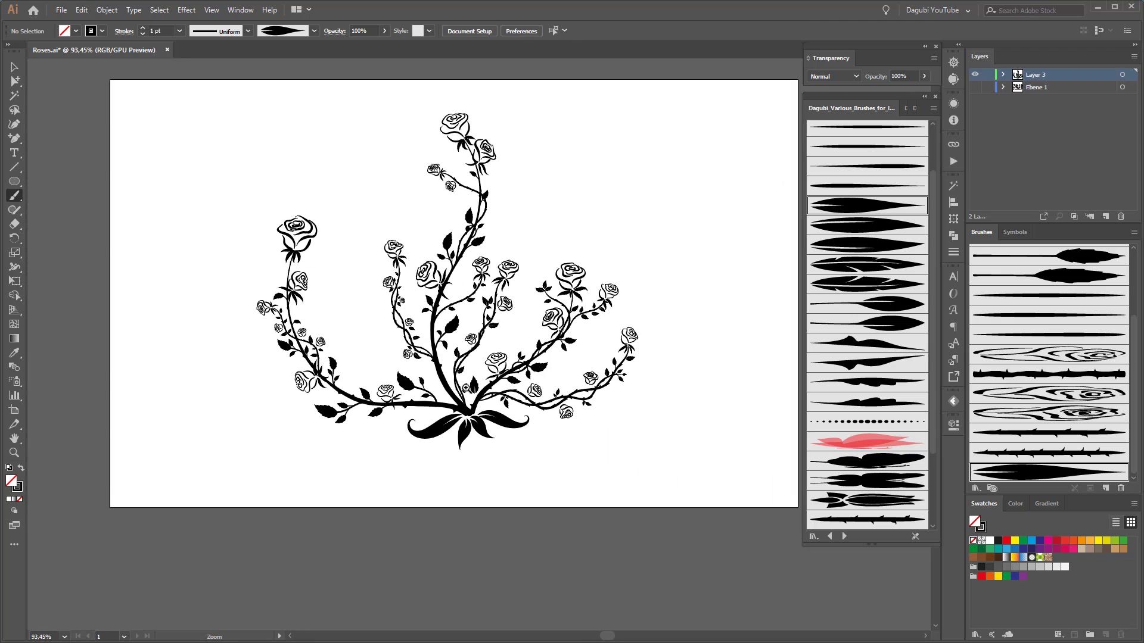
{"action": "scroll", "coordinate": [466, 386], "scroll_direction": "up", "scroll_amount": 5, "text": "alt"}
{"action": "left_click", "coordinate": [514, 505], "text": "ctrl"}
{"action": "mouse_move", "coordinate": [502, 502]}
{"action": "left_mouse_down"}
{"action": "mouse_move", "coordinate": [553, 513]}
{"action": "mouse_move", "coordinate": [497, 503]}
{"action": "left_mouse_up"}
{"action": "left_click", "coordinate": [142, 34]}
{"action": "left_click", "coordinate": [142, 33]}
{"action": "left_click", "coordinate": [468, 506], "text": "ctrl"}
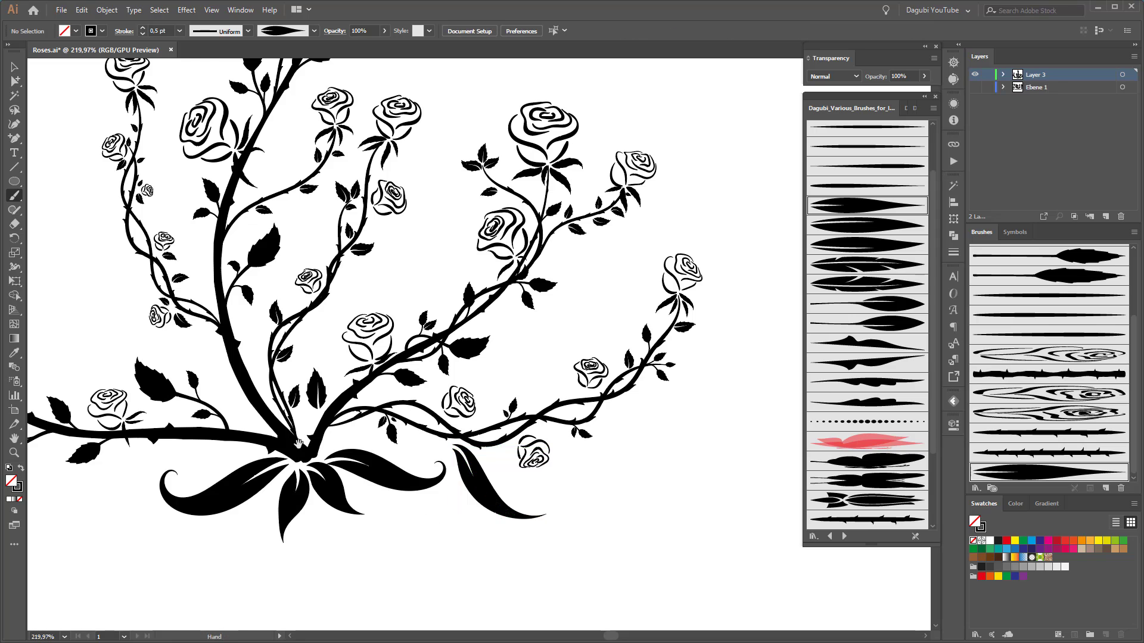
{"action": "left_click_drag", "start_coordinate": [297, 445], "coordinate": [447, 423]}
{"action": "left_click_drag", "start_coordinate": [382, 452], "coordinate": [497, 411]}
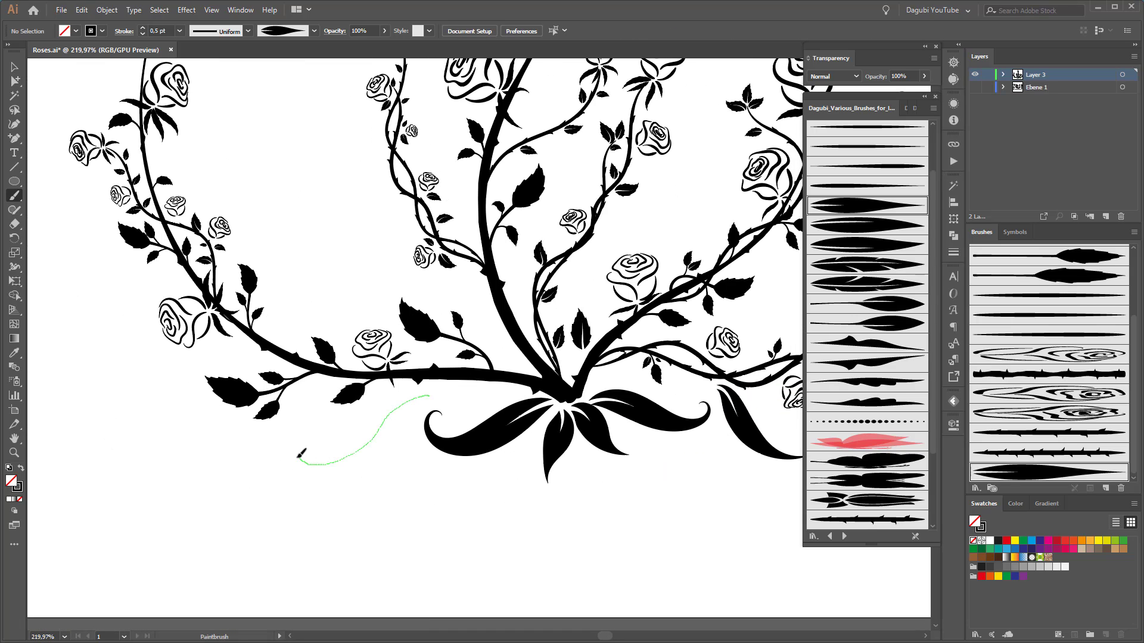
{"action": "left_click_drag", "start_coordinate": [298, 457], "coordinate": [302, 438]}
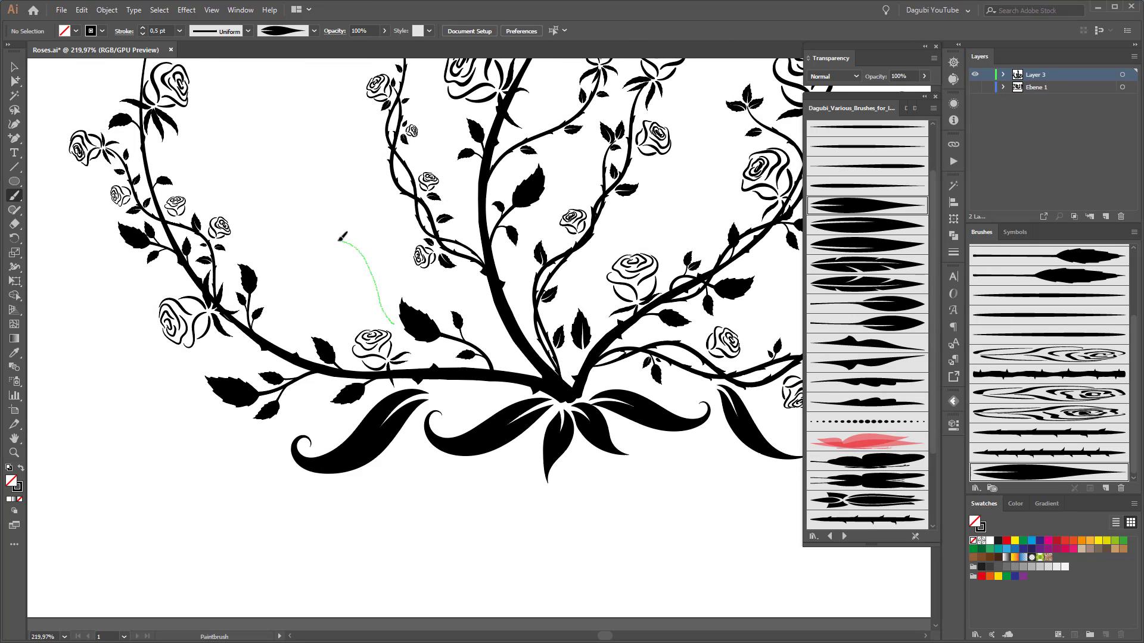
Paint two curled leaves above the lower left branch, plus one beneath and one above the lower right vines.
{"action": "left_click_drag", "start_coordinate": [343, 236], "coordinate": [327, 241]}
{"action": "left_click_drag", "start_coordinate": [600, 376], "coordinate": [322, 361]}
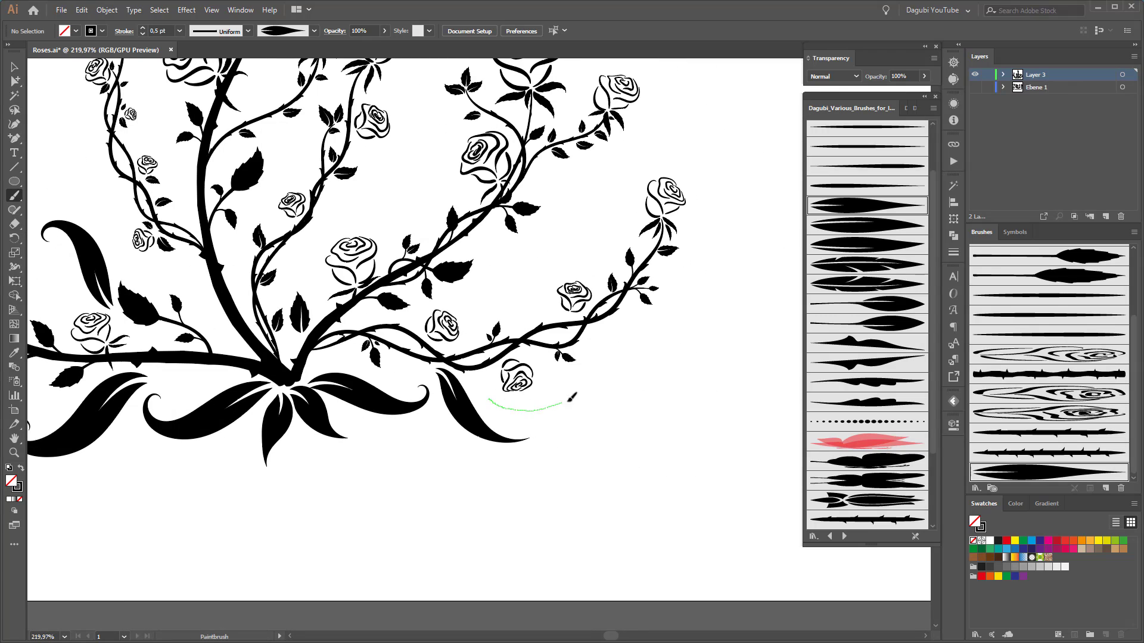
{"action": "left_click_drag", "start_coordinate": [609, 405], "coordinate": [614, 407]}
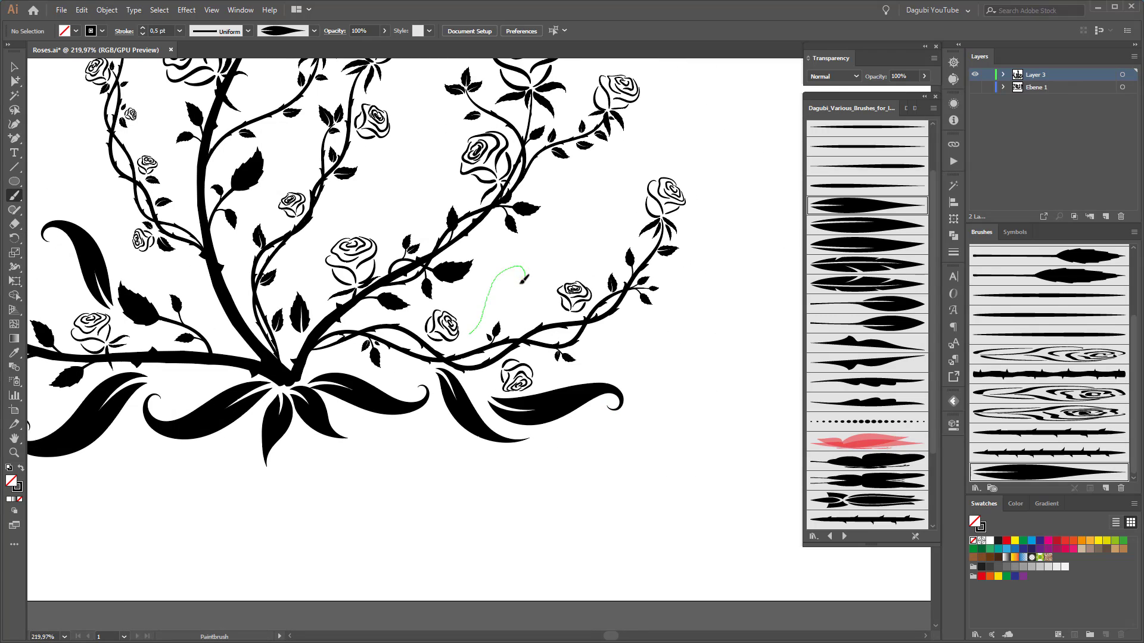
{"action": "left_click_drag", "start_coordinate": [521, 283], "coordinate": [515, 284]}
{"action": "mouse_move", "coordinate": [391, 375]}
{"action": "left_mouse_down"}
{"action": "mouse_move", "coordinate": [764, 432]}
{"action": "mouse_move", "coordinate": [382, 348]}
{"action": "left_mouse_up"}
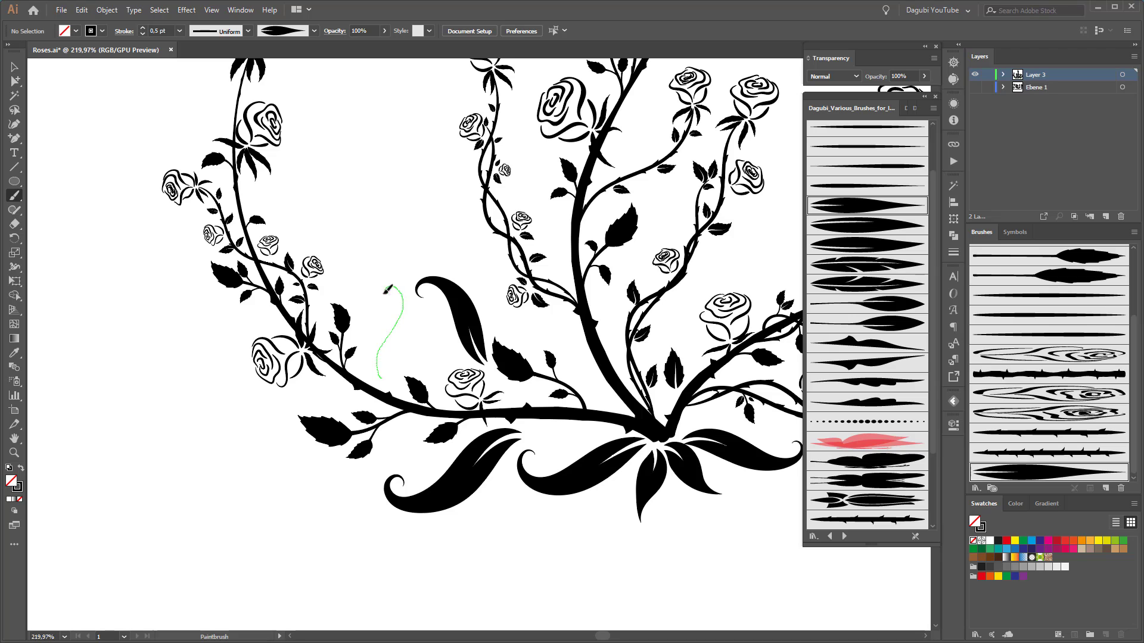
{"action": "left_click_drag", "start_coordinate": [387, 290], "coordinate": [387, 290]}
Paint pointed leaves beside the main stem and central vines, and curled leaves above and below the lower right vines.
{"action": "mouse_move", "coordinate": [614, 393]}
{"action": "left_mouse_down"}
{"action": "mouse_move", "coordinate": [549, 384]}
{"action": "mouse_move", "coordinate": [422, 509]}
{"action": "mouse_move", "coordinate": [365, 446]}
{"action": "left_mouse_up"}
{"action": "left_click_drag", "start_coordinate": [474, 452], "coordinate": [517, 385]}
{"action": "mouse_move", "coordinate": [692, 508]}
{"action": "left_mouse_down"}
{"action": "mouse_move", "coordinate": [619, 458]}
{"action": "mouse_move", "coordinate": [643, 467]}
{"action": "mouse_move", "coordinate": [592, 466]}
{"action": "left_mouse_up"}
{"action": "scroll", "coordinate": [644, 471], "scroll_direction": "down", "scroll_amount": 3}
{"action": "scroll", "coordinate": [591, 465], "scroll_direction": "up", "scroll_amount": 4}
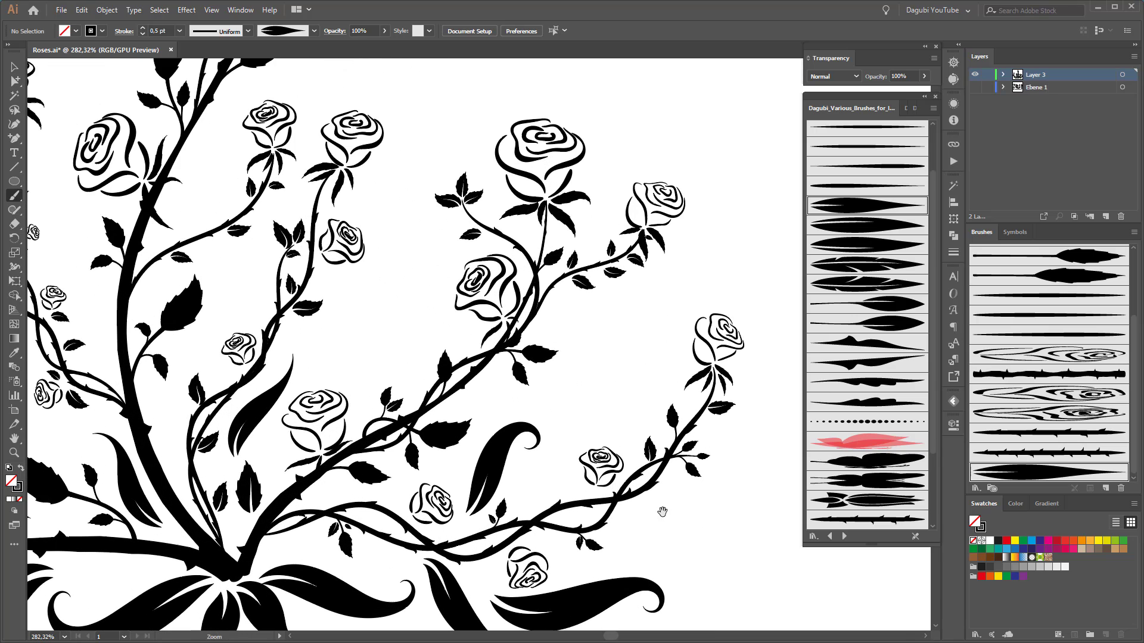
{"action": "left_click_drag", "start_coordinate": [563, 418], "coordinate": [560, 411]}
{"action": "key", "text": "ctrl+z"}
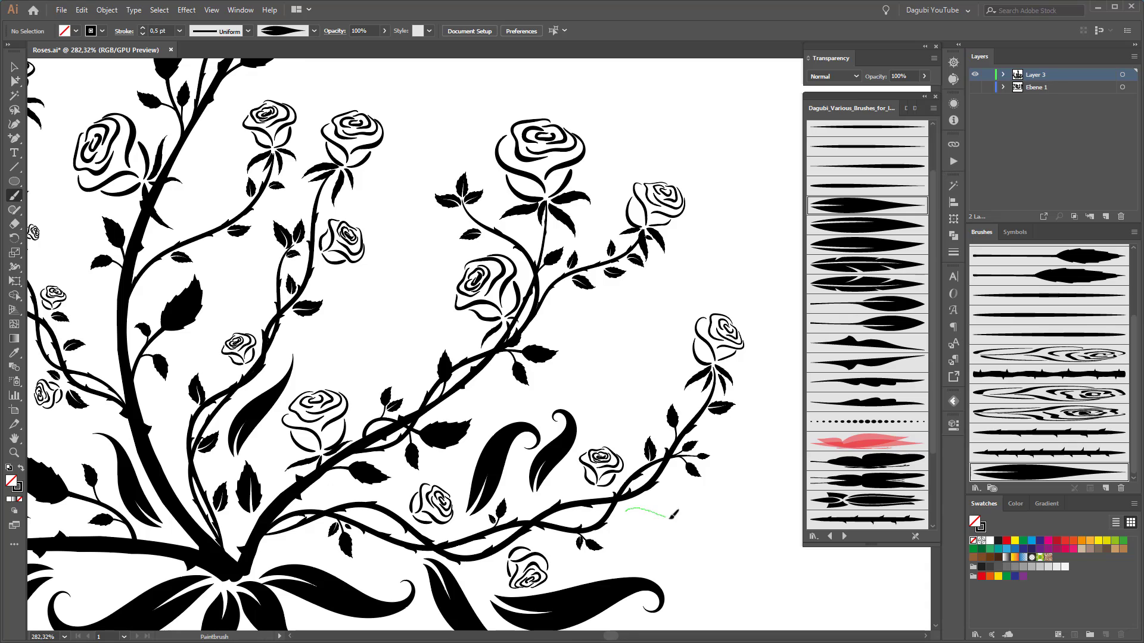
{"action": "mouse_move", "coordinate": [669, 518]}
{"action": "left_mouse_down"}
{"action": "mouse_move", "coordinate": [691, 503]}
{"action": "mouse_move", "coordinate": [601, 518]}
{"action": "left_mouse_up"}
Paint a pair of small leaves above the lower left branch and a curled leaf left of the middle branch's vines.
{"action": "left_click_drag", "start_coordinate": [297, 517], "coordinate": [376, 356]}
{"action": "mouse_move", "coordinate": [299, 326]}
{"action": "left_mouse_down"}
{"action": "mouse_move", "coordinate": [460, 462]}
{"action": "mouse_move", "coordinate": [401, 451]}
{"action": "left_mouse_up"}
{"action": "scroll", "coordinate": [460, 463], "scroll_direction": "up", "scroll_amount": 2}
{"action": "left_click_drag", "start_coordinate": [381, 448], "coordinate": [256, 440]}
{"action": "mouse_move", "coordinate": [447, 417]}
{"action": "left_mouse_down"}
{"action": "mouse_move", "coordinate": [646, 472]}
{"action": "mouse_move", "coordinate": [739, 417]}
{"action": "left_mouse_up"}
{"action": "mouse_move", "coordinate": [750, 381]}
{"action": "left_mouse_down"}
{"action": "mouse_move", "coordinate": [560, 377]}
{"action": "mouse_move", "coordinate": [533, 423]}
{"action": "left_mouse_up"}
{"action": "left_click_drag", "start_coordinate": [409, 396], "coordinate": [426, 388]}
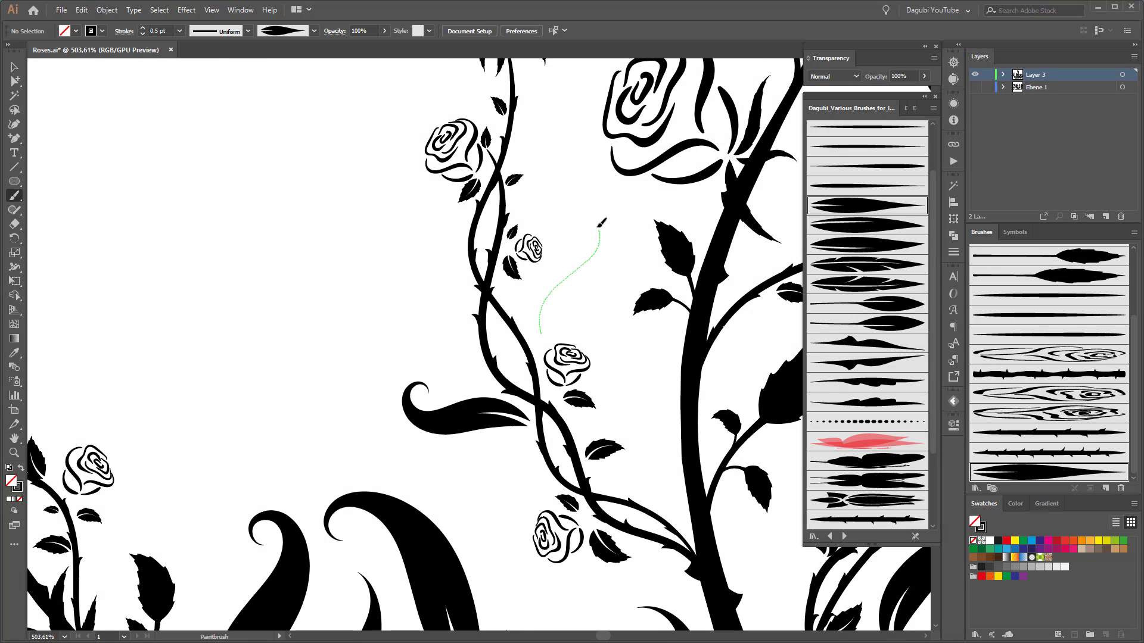
Paint three more curled leaves on both sides of the upper part of the middle branch's left vines.
{"action": "left_click_drag", "start_coordinate": [599, 227], "coordinate": [580, 225]}
{"action": "left_click_drag", "start_coordinate": [421, 244], "coordinate": [414, 280]}
{"action": "left_click_drag", "start_coordinate": [545, 170], "coordinate": [527, 375]}
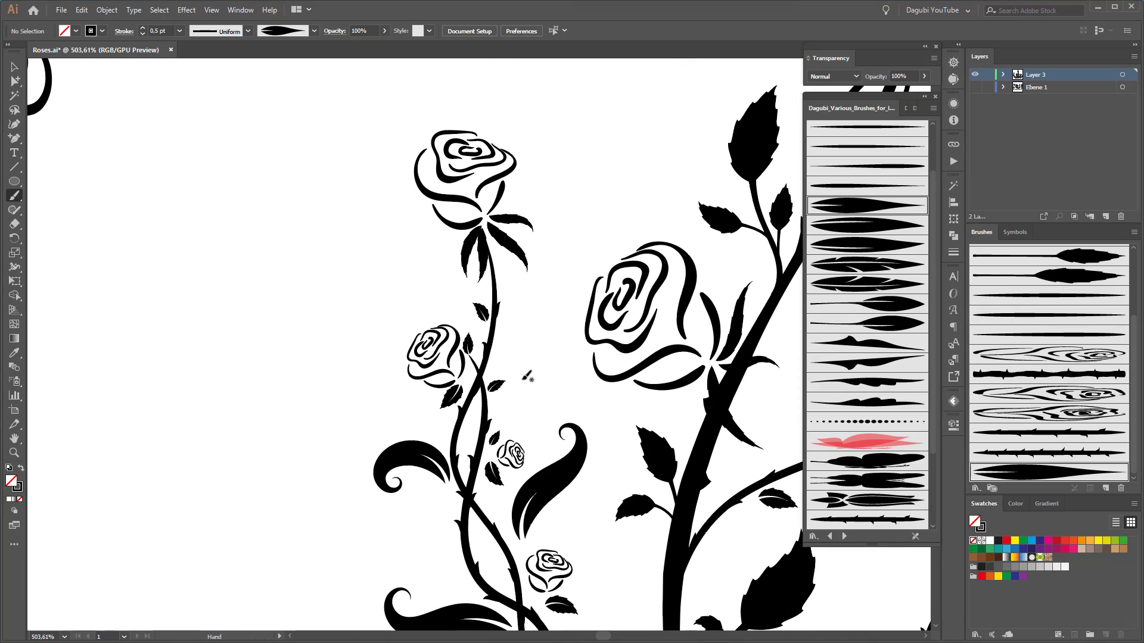
{"action": "left_click_drag", "start_coordinate": [561, 271], "coordinate": [545, 287]}
{"action": "mouse_move", "coordinate": [506, 380]}
{"action": "left_mouse_down"}
{"action": "mouse_move", "coordinate": [423, 381]}
{"action": "mouse_move", "coordinate": [327, 227]}
{"action": "left_mouse_up"}
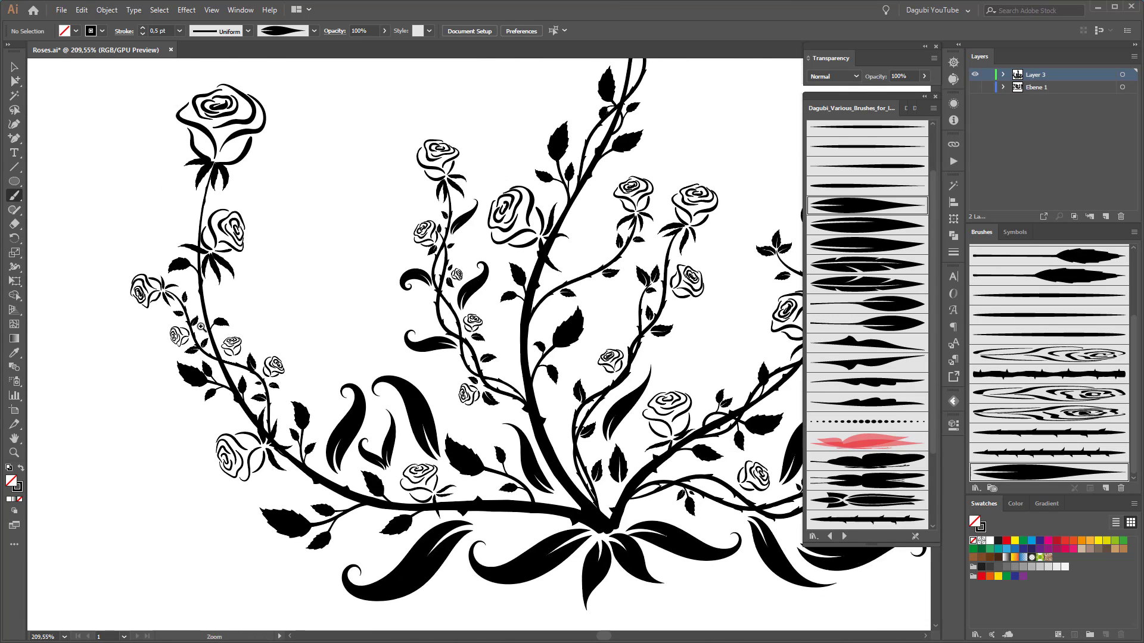
Paint curled leaves on both sides of the left branch at 0.5 pt and one beside its inner shoot at 0.3 pt.
{"action": "left_click_drag", "start_coordinate": [209, 256], "coordinate": [286, 256]}
{"action": "left_click_drag", "start_coordinate": [202, 226], "coordinate": [419, 320]}
{"action": "left_click_drag", "start_coordinate": [597, 315], "coordinate": [579, 326]}
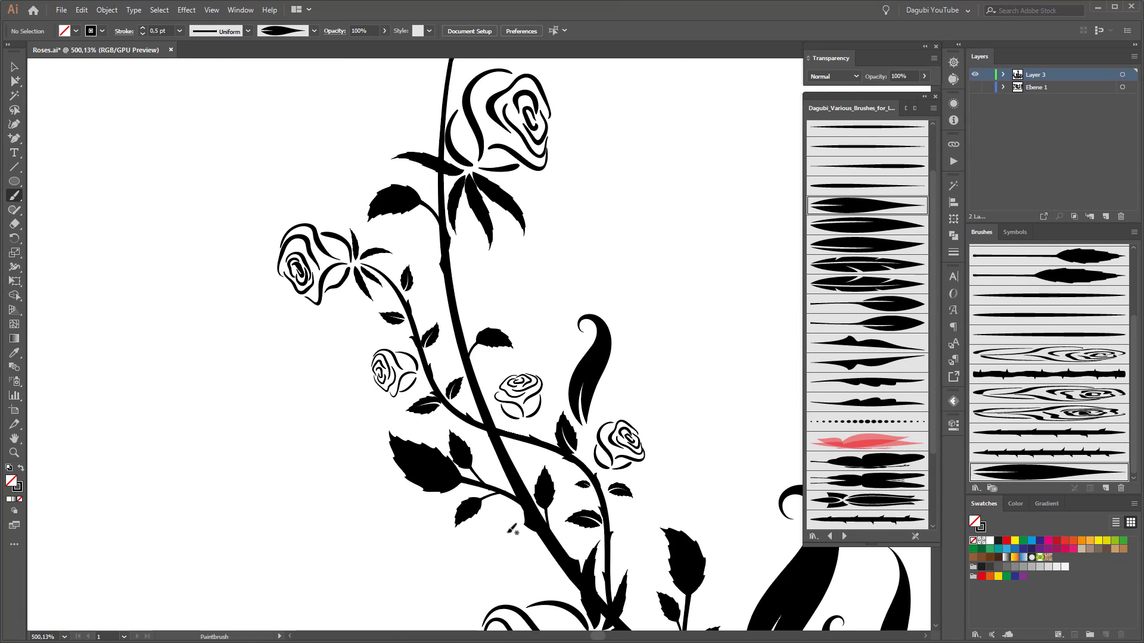
{"action": "left_click_drag", "start_coordinate": [351, 364], "coordinate": [349, 366]}
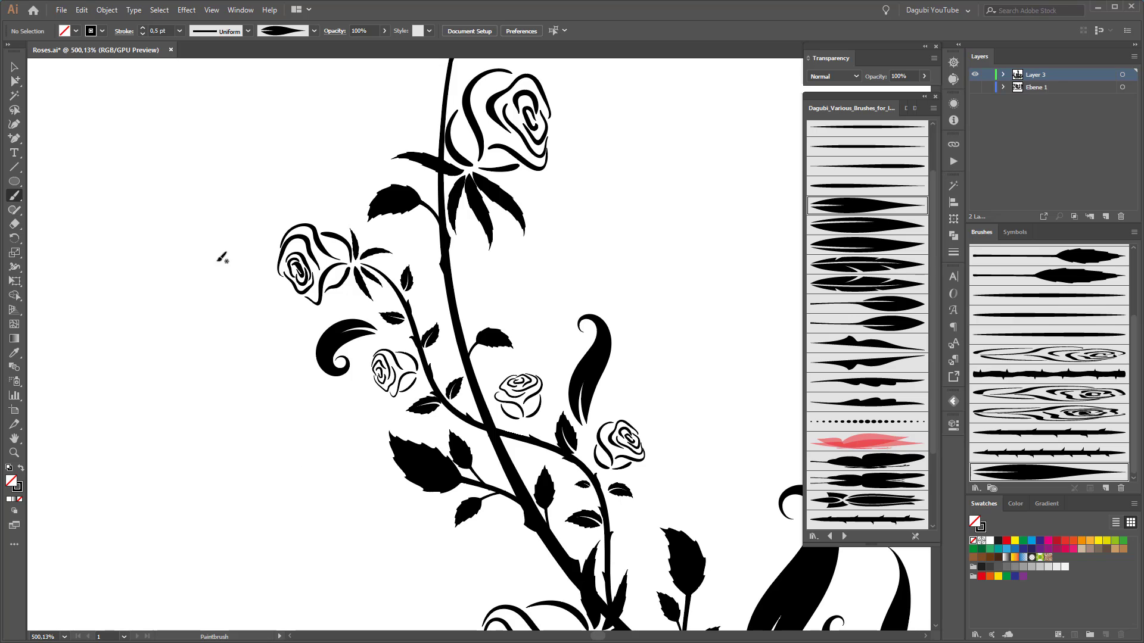
{"action": "left_click", "coordinate": [142, 34]}
{"action": "left_click_drag", "start_coordinate": [711, 475], "coordinate": [536, 201]}
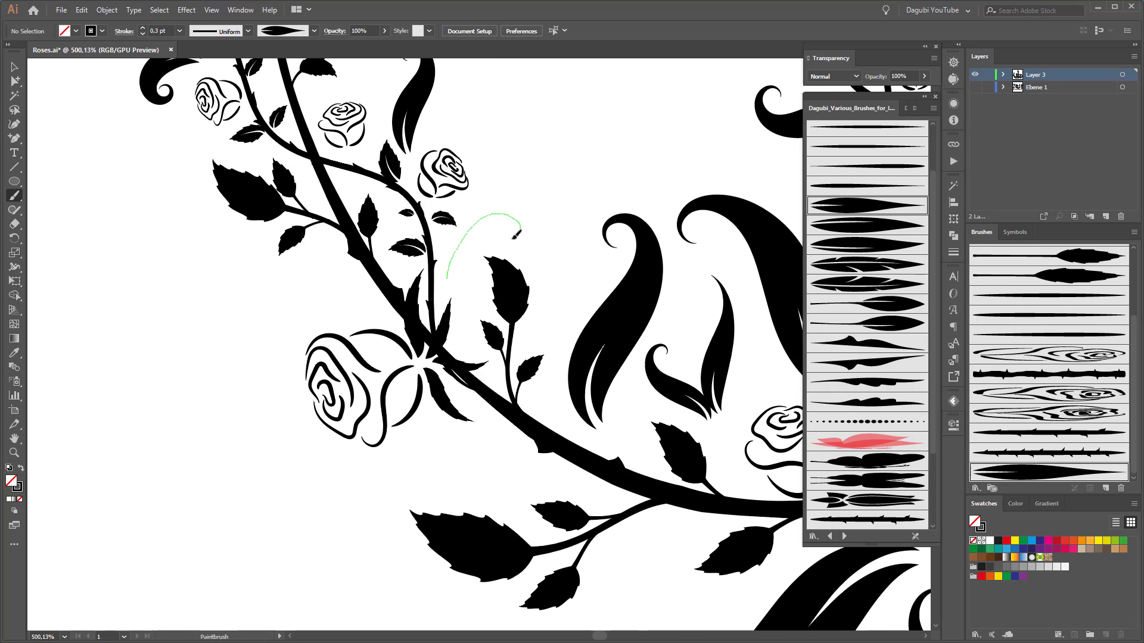
{"action": "left_click_drag", "start_coordinate": [514, 239], "coordinate": [500, 232]}
Paint small curled leaves beside the central twining vines with the 0.3 pt stroke.
{"action": "mouse_move", "coordinate": [662, 520]}
{"action": "left_mouse_down"}
{"action": "mouse_move", "coordinate": [486, 358]}
{"action": "mouse_move", "coordinate": [463, 421]}
{"action": "left_mouse_up"}
{"action": "mouse_move", "coordinate": [682, 477]}
{"action": "left_mouse_down"}
{"action": "mouse_move", "coordinate": [632, 459]}
{"action": "mouse_move", "coordinate": [435, 475]}
{"action": "left_mouse_up"}
{"action": "scroll", "coordinate": [563, 345], "scroll_direction": "up", "scroll_amount": 4}
{"action": "mouse_move", "coordinate": [685, 289]}
{"action": "left_mouse_down"}
{"action": "mouse_move", "coordinate": [563, 345]}
{"action": "mouse_move", "coordinate": [593, 359]}
{"action": "left_mouse_up"}
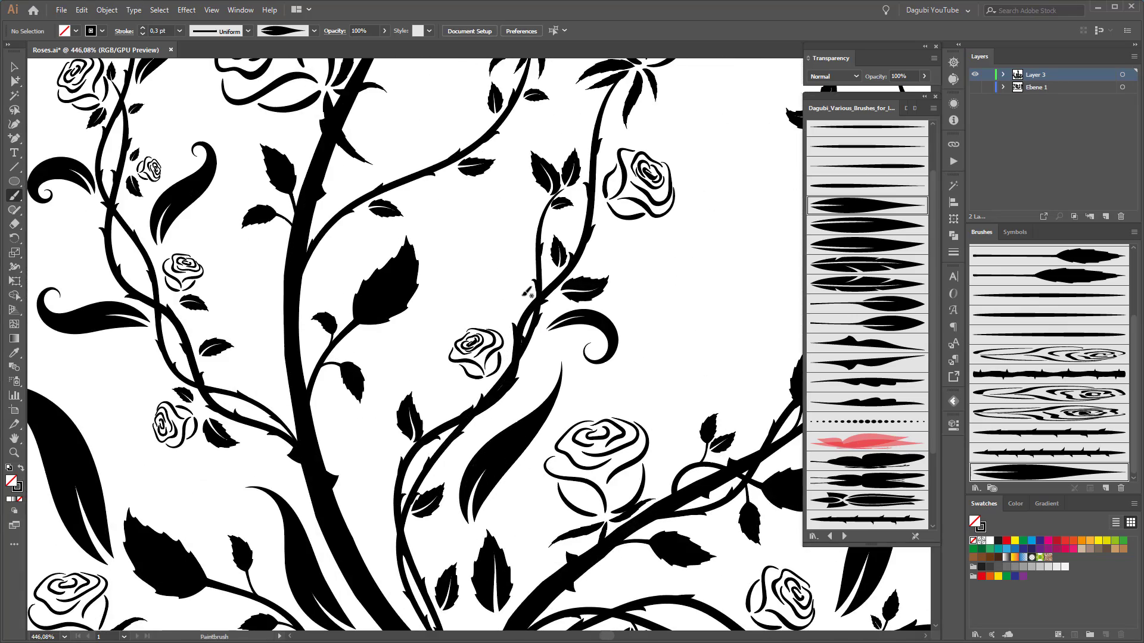
{"action": "left_click_drag", "start_coordinate": [499, 221], "coordinate": [493, 222]}
Paint three small curled leaves around the outer end of the lower right vines beneath the end rose.
{"action": "mouse_move", "coordinate": [679, 286]}
{"action": "left_mouse_down"}
{"action": "mouse_move", "coordinate": [547, 377]}
{"action": "mouse_move", "coordinate": [479, 387]}
{"action": "left_mouse_up"}
{"action": "left_click_drag", "start_coordinate": [715, 310], "coordinate": [475, 296]}
{"action": "mouse_move", "coordinate": [614, 256]}
{"action": "left_mouse_down"}
{"action": "mouse_move", "coordinate": [774, 446]}
{"action": "mouse_move", "coordinate": [702, 435]}
{"action": "left_mouse_up"}
{"action": "left_click_drag", "start_coordinate": [597, 372], "coordinate": [634, 383]}
{"action": "left_click_drag", "start_coordinate": [519, 308], "coordinate": [532, 317]}
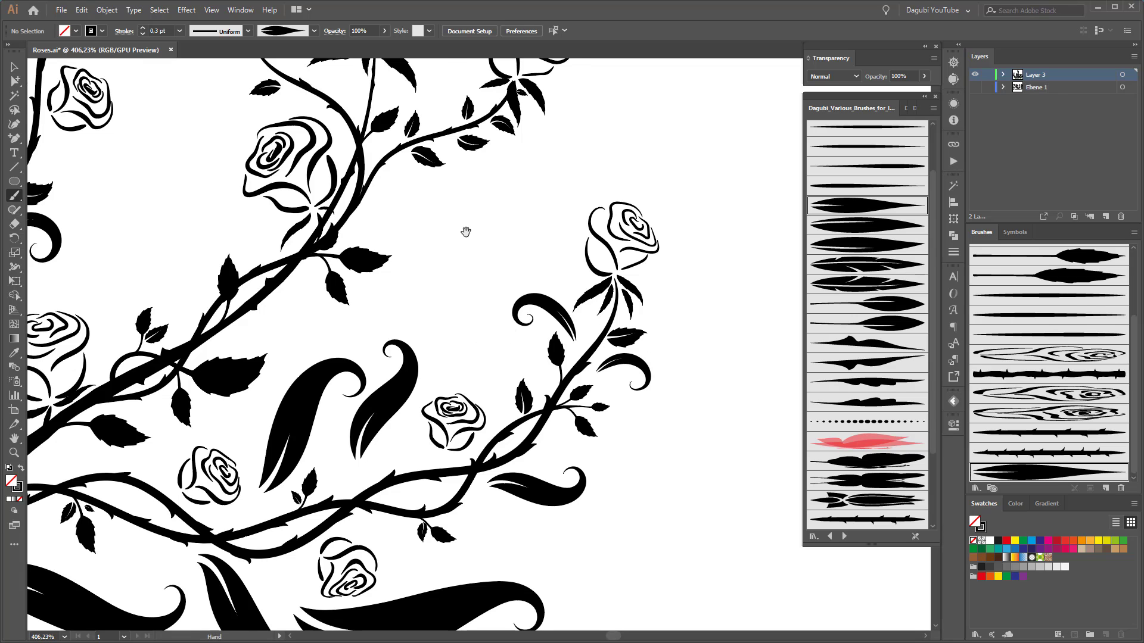
Paint two small curled leaves above and below the upper right branch's outer shoot.
{"action": "left_click_drag", "start_coordinate": [467, 233], "coordinate": [495, 349]}
{"action": "mouse_move", "coordinate": [412, 291]}
{"action": "left_mouse_down"}
{"action": "mouse_move", "coordinate": [439, 286]}
{"action": "mouse_move", "coordinate": [437, 324]}
{"action": "left_mouse_up"}
{"action": "left_click_drag", "start_coordinate": [471, 190], "coordinate": [477, 199]}
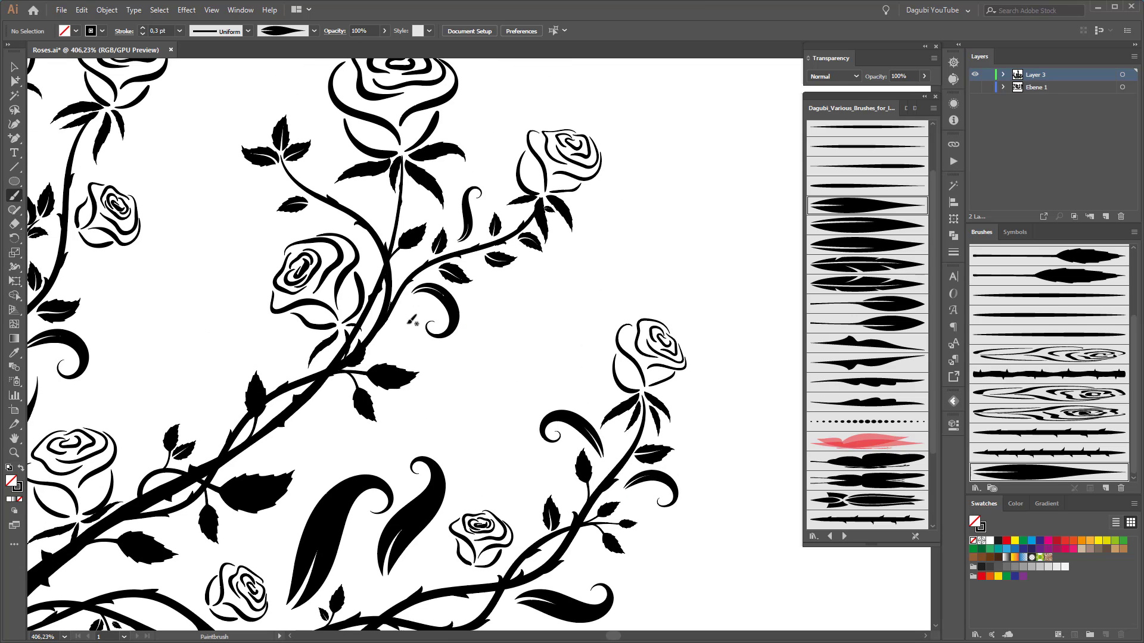
{"action": "mouse_move", "coordinate": [413, 319]}
{"action": "left_mouse_down"}
{"action": "mouse_move", "coordinate": [573, 372]}
{"action": "mouse_move", "coordinate": [598, 392]}
{"action": "left_mouse_up"}
{"action": "mouse_move", "coordinate": [655, 436]}
{"action": "left_mouse_down"}
{"action": "mouse_move", "coordinate": [547, 428]}
{"action": "mouse_move", "coordinate": [598, 436]}
{"action": "left_mouse_up"}
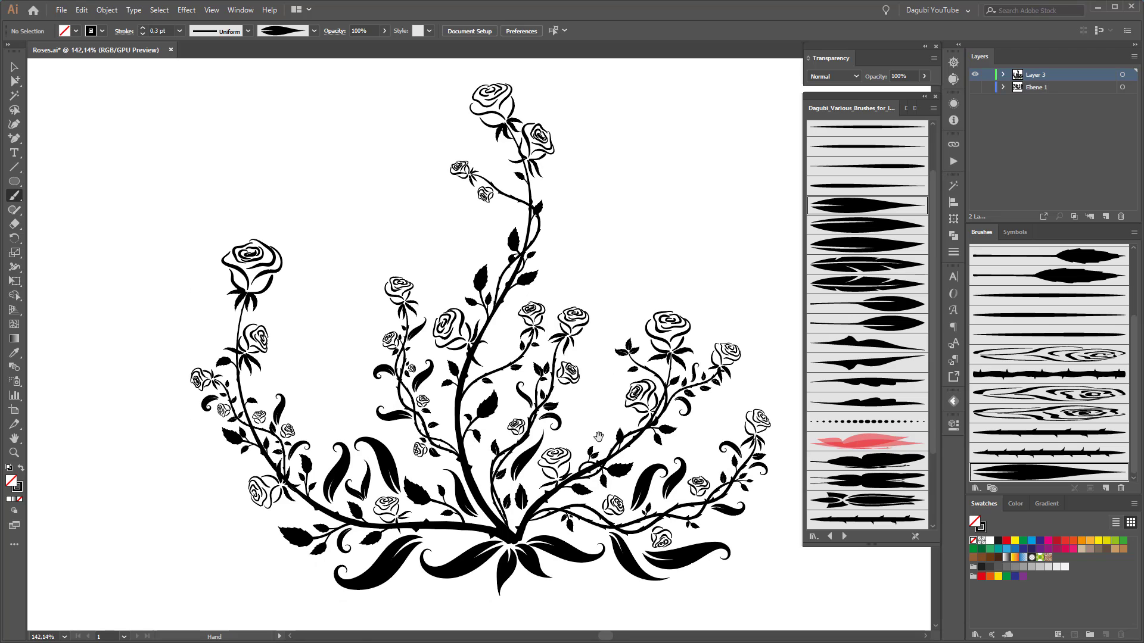
Choose the thin tapered art brush and paint spiral tendrils along the upper left side shoot of the central branch.
{"action": "scroll", "coordinate": [918, 256], "scroll_direction": "up", "scroll_amount": 5}
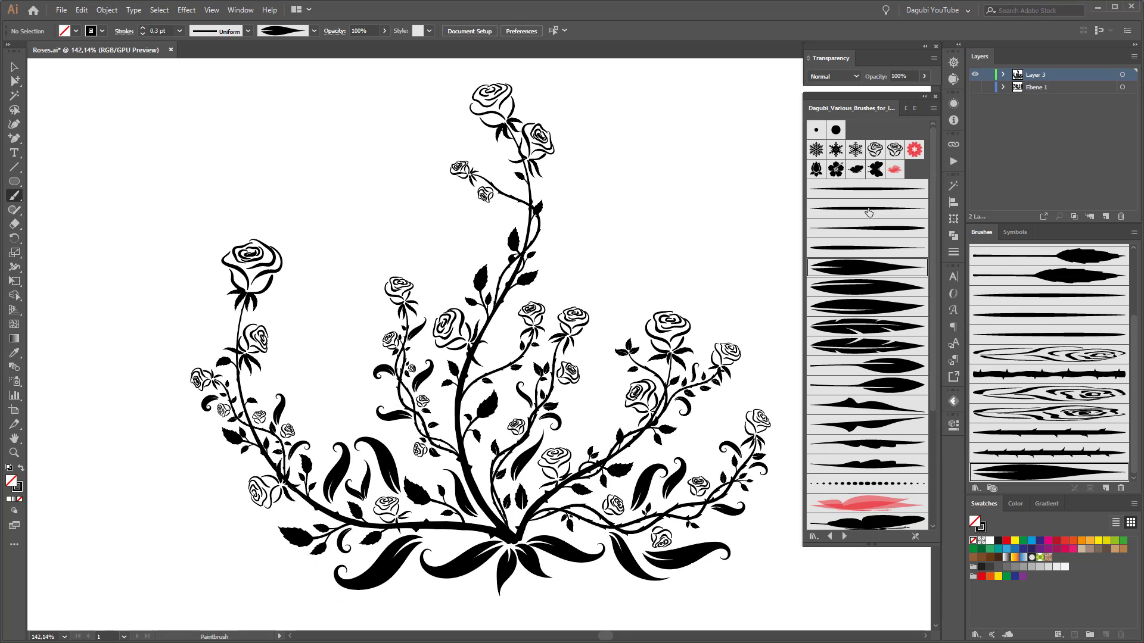
{"action": "left_click", "coordinate": [868, 208]}
{"action": "scroll", "coordinate": [486, 398], "scroll_direction": "up", "scroll_amount": 5}
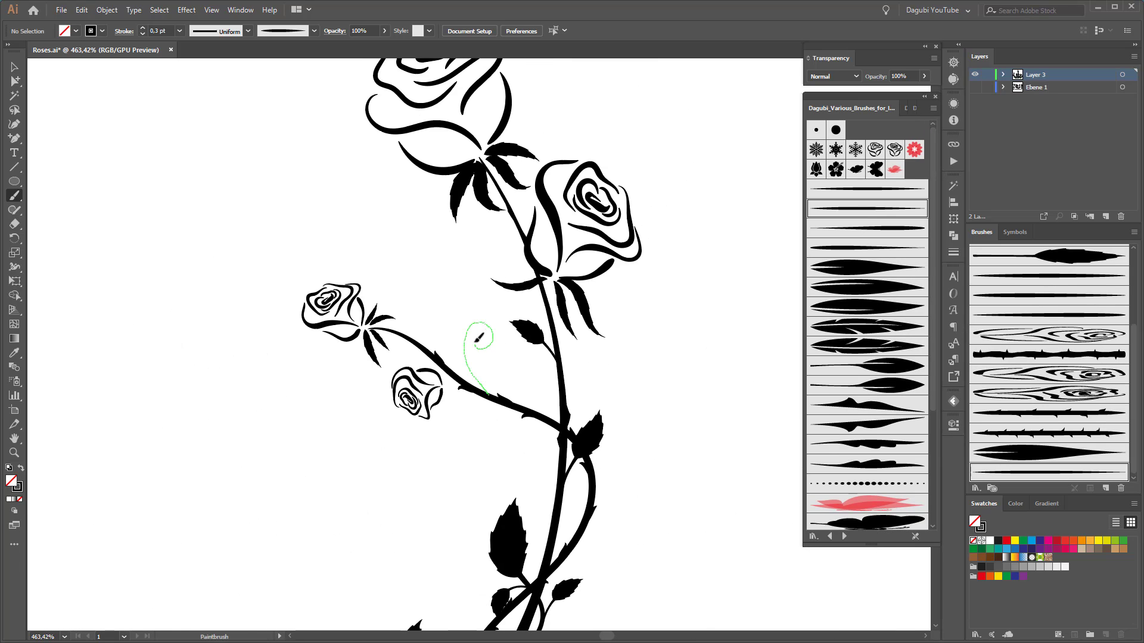
{"action": "left_click_drag", "start_coordinate": [479, 338], "coordinate": [429, 315]}
{"action": "key", "text": "ctrl+z"}
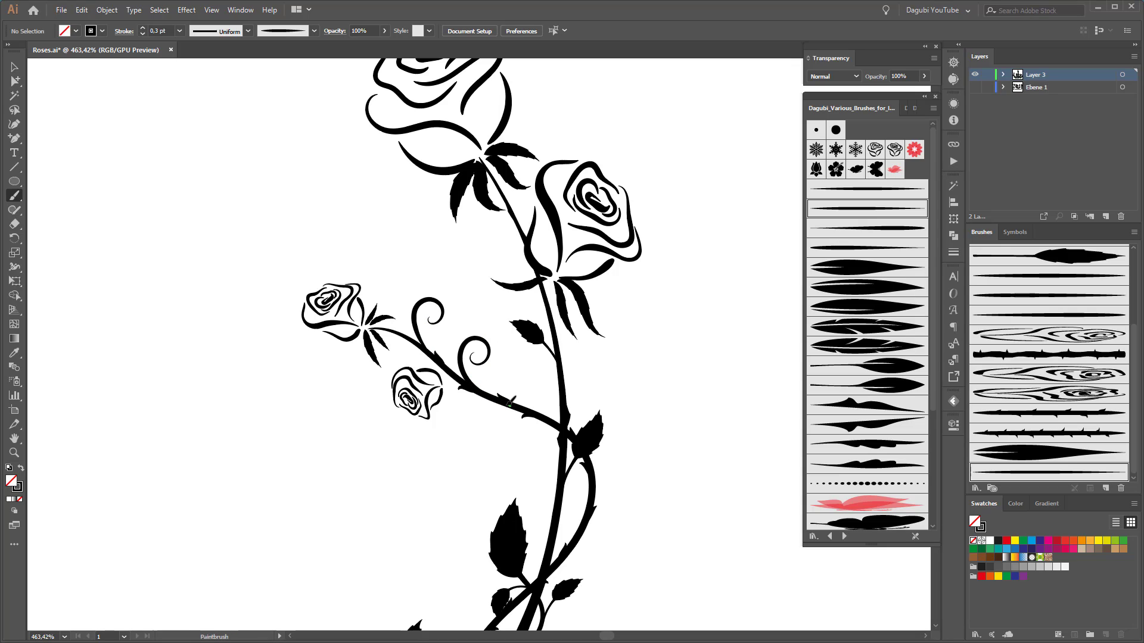
{"action": "left_click_drag", "start_coordinate": [520, 451], "coordinate": [521, 452]}
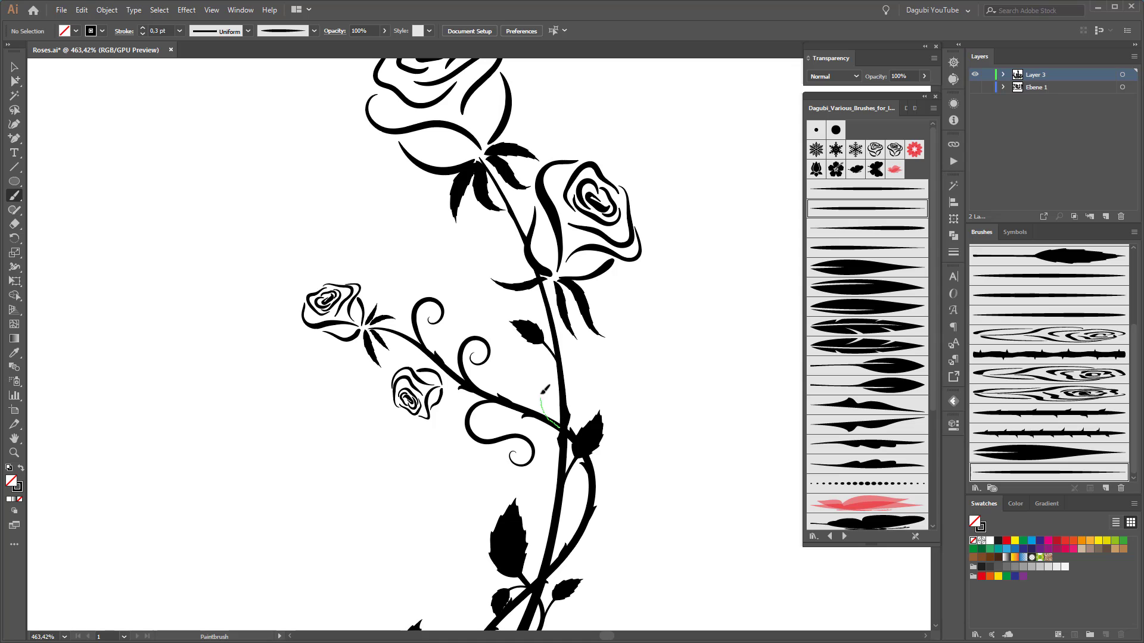
Paint spiral tendrils on both sides of the main central branch below its upper side shoot.
{"action": "mouse_move", "coordinate": [634, 531]}
{"action": "left_mouse_down"}
{"action": "mouse_move", "coordinate": [603, 338]}
{"action": "mouse_move", "coordinate": [583, 357]}
{"action": "left_mouse_up"}
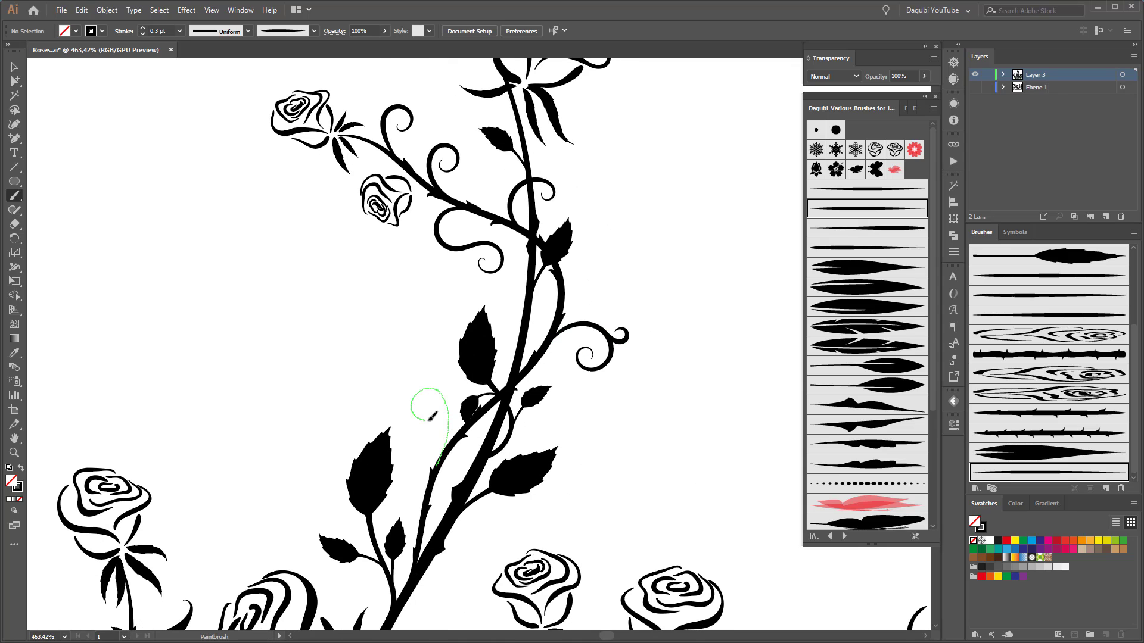
{"action": "left_click_drag", "start_coordinate": [432, 416], "coordinate": [443, 435]}
{"action": "scroll", "coordinate": [397, 442], "scroll_direction": "down", "scroll_amount": 5}
{"action": "left_click_drag", "start_coordinate": [416, 382], "coordinate": [701, 422]}
{"action": "left_click_drag", "start_coordinate": [717, 563], "coordinate": [429, 554]}
Paint a spiral tendril on the outer side of the small twining vines left of the central stem.
{"action": "mouse_move", "coordinate": [740, 530]}
{"action": "left_mouse_down"}
{"action": "mouse_move", "coordinate": [573, 328]}
{"action": "mouse_move", "coordinate": [590, 300]}
{"action": "left_mouse_up"}
{"action": "left_click_drag", "start_coordinate": [277, 453], "coordinate": [337, 417]}
{"action": "left_click_drag", "start_coordinate": [336, 417], "coordinate": [443, 238]}
{"action": "left_click_drag", "start_coordinate": [242, 411], "coordinate": [261, 438]}
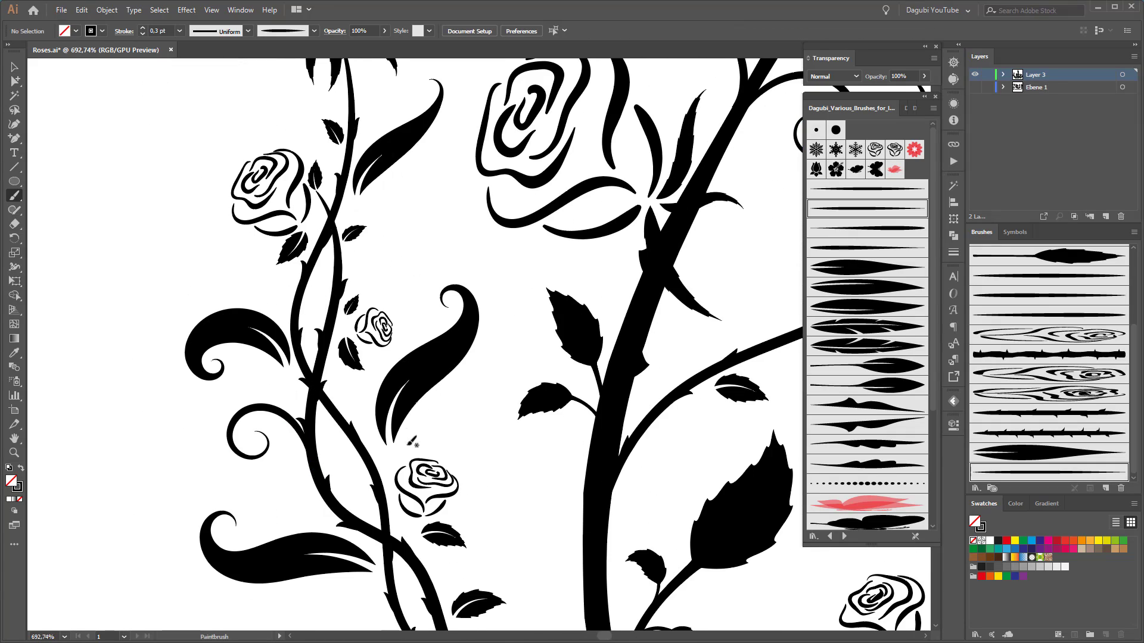
Paint spiral tendrils along both sides of the left branch beneath its large top rose.
{"action": "left_click_drag", "start_coordinate": [765, 523], "coordinate": [643, 401]}
{"action": "left_click_drag", "start_coordinate": [738, 357], "coordinate": [603, 335]}
{"action": "mouse_move", "coordinate": [196, 302]}
{"action": "left_mouse_down"}
{"action": "mouse_move", "coordinate": [214, 304]}
{"action": "mouse_move", "coordinate": [190, 308]}
{"action": "left_mouse_up"}
{"action": "left_click_drag", "start_coordinate": [244, 245], "coordinate": [227, 244]}
{"action": "left_click_drag", "start_coordinate": [260, 209], "coordinate": [476, 524]}
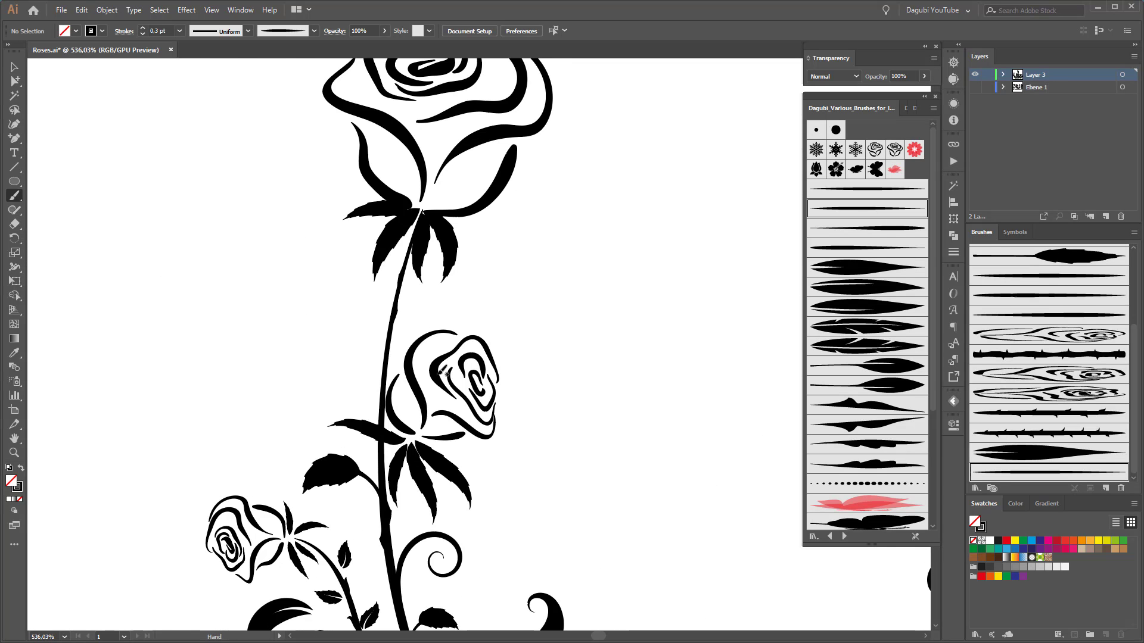
{"action": "left_click_drag", "start_coordinate": [341, 352], "coordinate": [336, 342]}
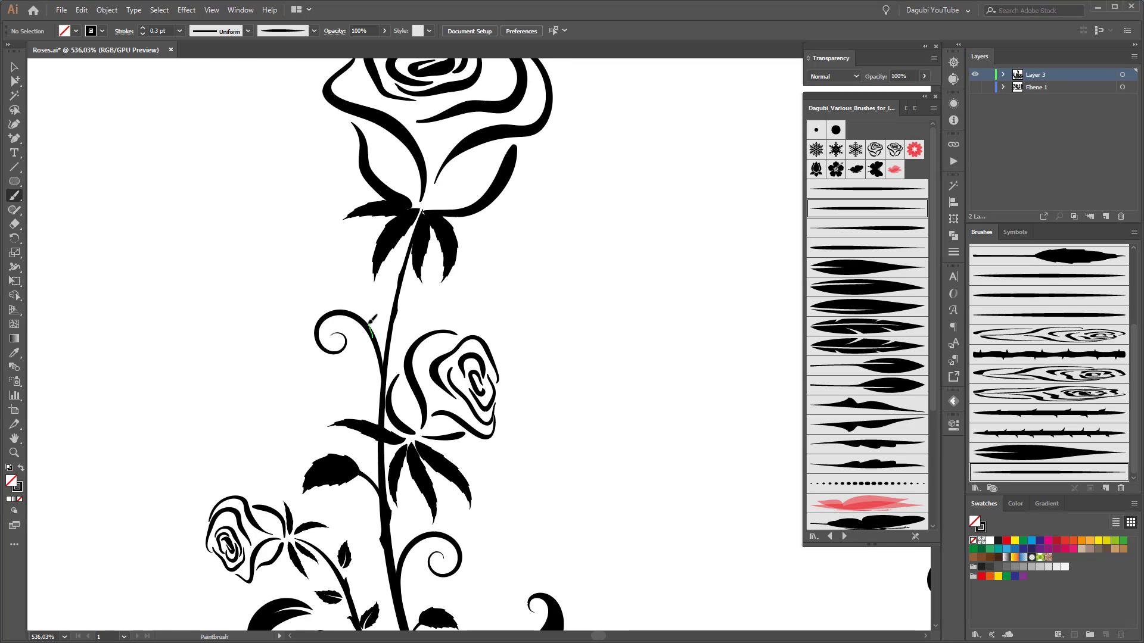
Paint spiral tendrils on both sides of the lower right twining vines near their outer end.
{"action": "scroll", "coordinate": [676, 470], "scroll_direction": "down", "scroll_amount": 5}
{"action": "left_click_drag", "start_coordinate": [620, 364], "coordinate": [375, 305]}
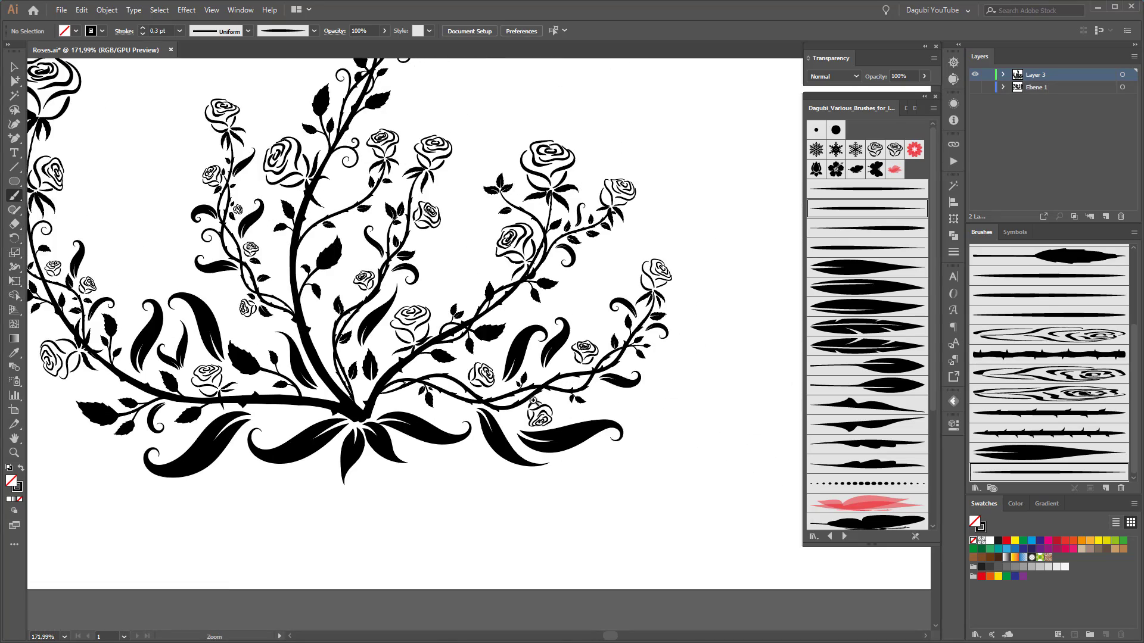
{"action": "mouse_move", "coordinate": [530, 382]}
{"action": "left_mouse_down"}
{"action": "mouse_move", "coordinate": [702, 404]}
{"action": "mouse_move", "coordinate": [409, 460]}
{"action": "left_mouse_up"}
{"action": "left_click_drag", "start_coordinate": [557, 318], "coordinate": [549, 340]}
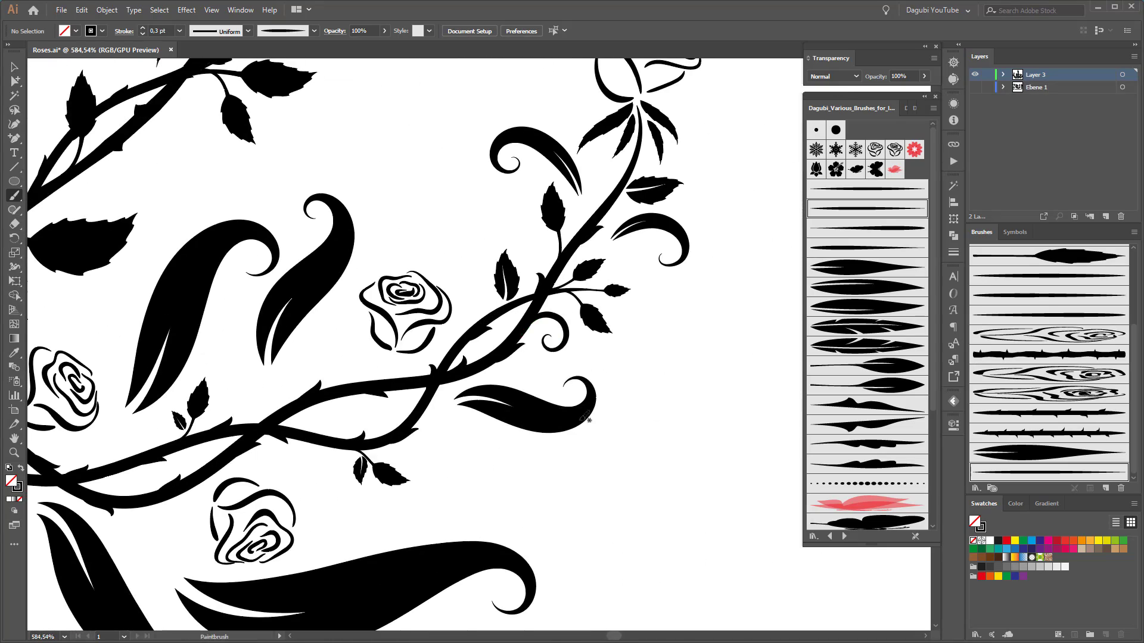
{"action": "left_click_drag", "start_coordinate": [586, 416], "coordinate": [513, 628]}
{"action": "mouse_move", "coordinate": [523, 426]}
{"action": "left_mouse_down"}
{"action": "mouse_move", "coordinate": [536, 399]}
{"action": "mouse_move", "coordinate": [526, 388]}
{"action": "left_mouse_up"}
{"action": "left_click_drag", "start_coordinate": [429, 536], "coordinate": [637, 255]}
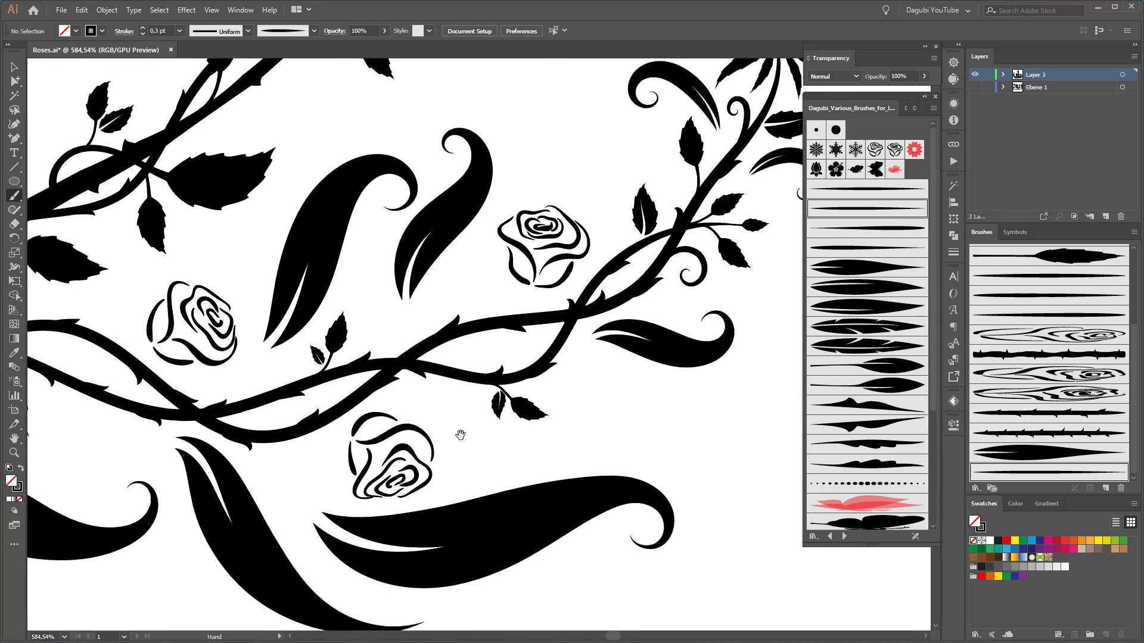
Paint two tendrils with a 0.2 pt stroke above and below the curled leaf just right of the stem base.
{"action": "left_click_drag", "start_coordinate": [459, 434], "coordinate": [635, 386]}
{"action": "mouse_move", "coordinate": [635, 385]}
{"action": "left_mouse_down"}
{"action": "mouse_move", "coordinate": [465, 357]}
{"action": "mouse_move", "coordinate": [600, 337]}
{"action": "left_mouse_up"}
{"action": "left_click_drag", "start_coordinate": [355, 155], "coordinate": [424, 154]}
{"action": "left_click_drag", "start_coordinate": [425, 155], "coordinate": [173, 66]}
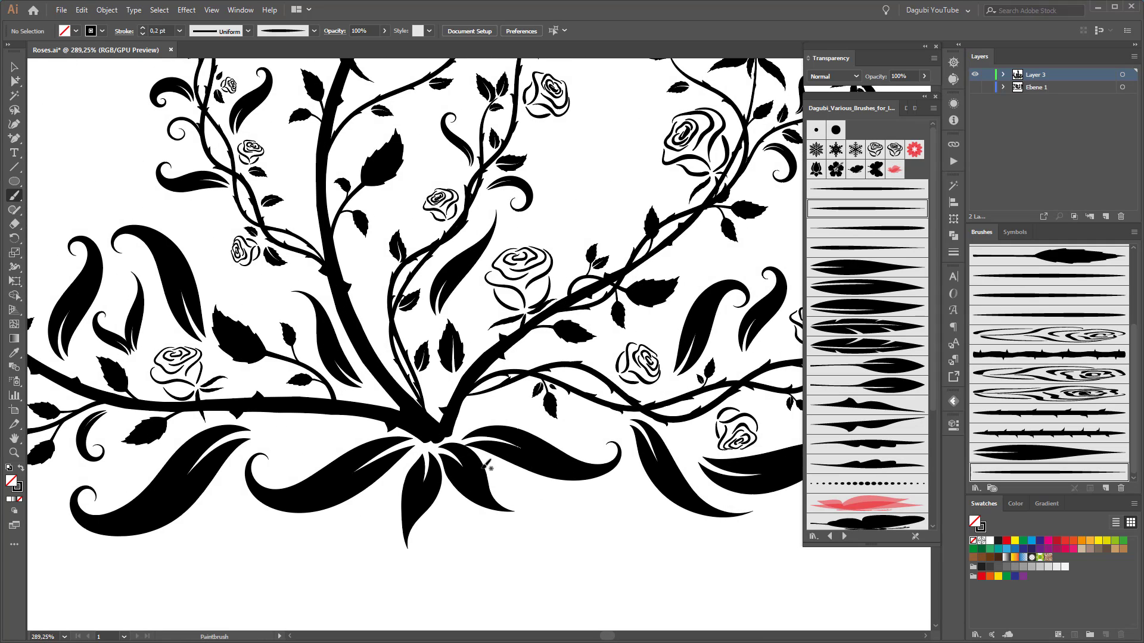
{"action": "left_click_drag", "start_coordinate": [527, 404], "coordinate": [518, 405]}
{"action": "mouse_move", "coordinate": [484, 447]}
{"action": "left_mouse_down"}
{"action": "mouse_move", "coordinate": [572, 521]}
{"action": "mouse_move", "coordinate": [579, 510]}
{"action": "left_mouse_up"}
Set both tendrils beside the base's right curled leaf to a 0.4 pt stroke.
{"action": "left_click", "coordinate": [142, 30]}
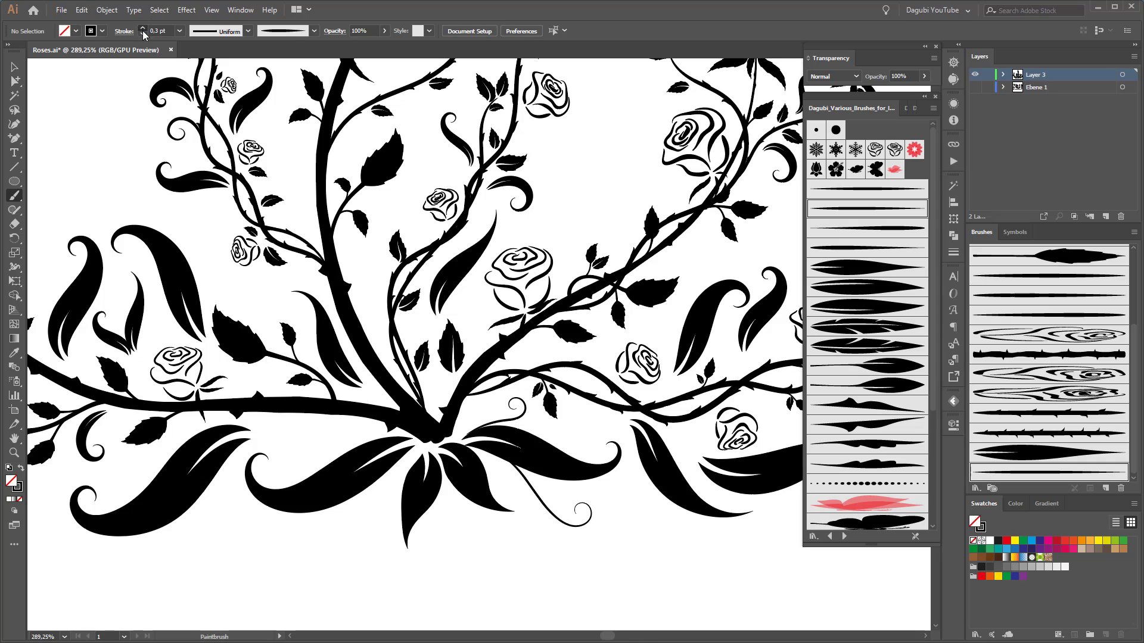
{"action": "left_click", "coordinate": [541, 501], "text": "ctrl"}
{"action": "left_click", "coordinate": [516, 419], "text": "ctrl+shift"}
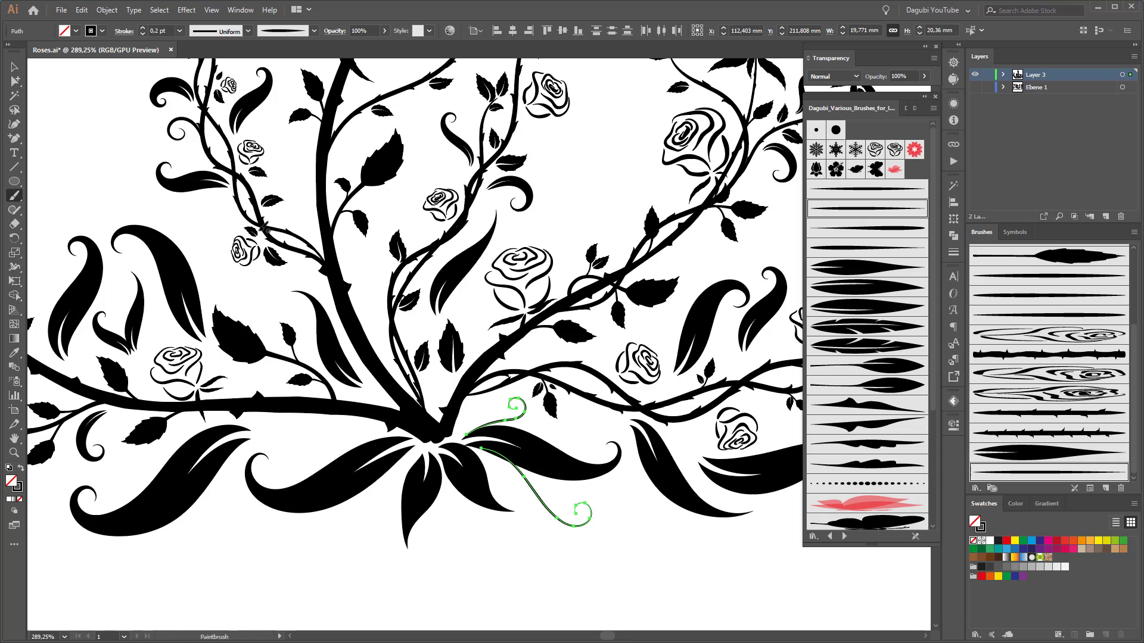
{"action": "left_click", "coordinate": [143, 29]}
{"action": "left_click", "coordinate": [143, 30]}
{"action": "key", "text": "ctrl+shift+a"}
Paint curling tendrils between the pointed leaves beneath the stem base with the 0.4 pt stroke.
{"action": "scroll", "coordinate": [368, 349], "scroll_direction": "up", "scroll_amount": 4}
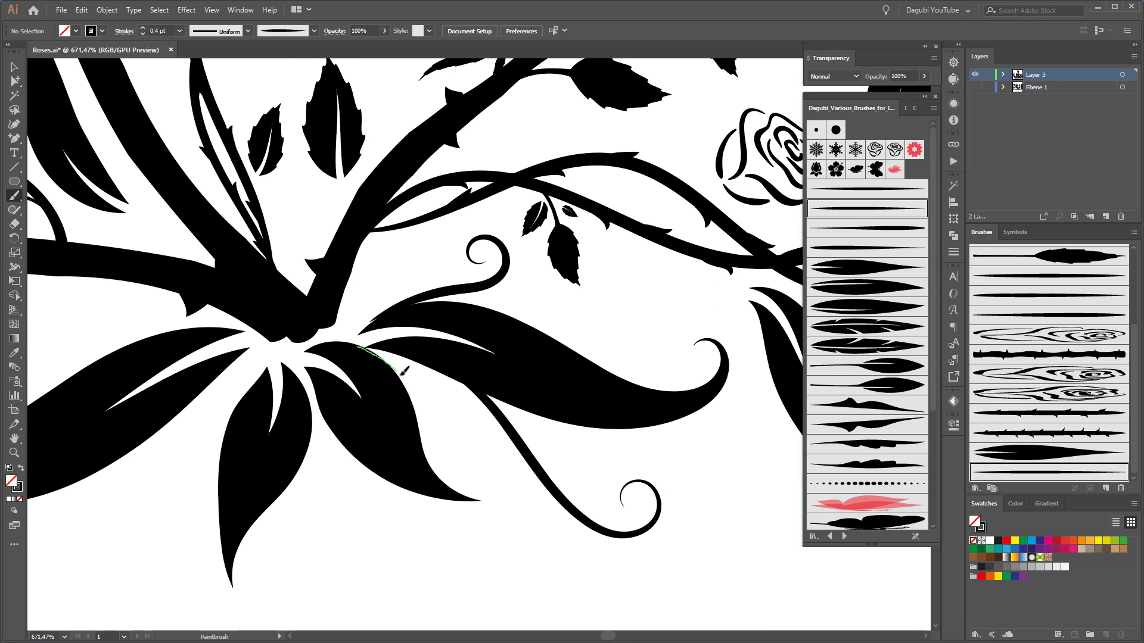
{"action": "mouse_move", "coordinate": [403, 370]}
{"action": "left_mouse_down"}
{"action": "mouse_move", "coordinate": [433, 430]}
{"action": "mouse_move", "coordinate": [464, 430]}
{"action": "left_mouse_up"}
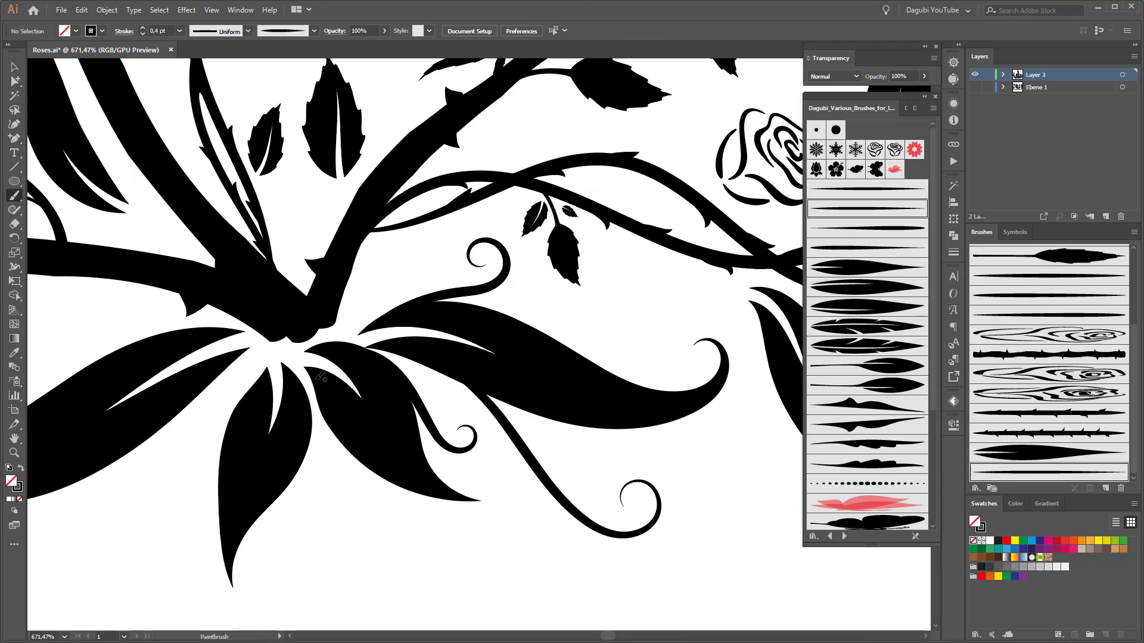
{"action": "mouse_move", "coordinate": [321, 386]}
{"action": "left_mouse_down"}
{"action": "mouse_move", "coordinate": [378, 501]}
{"action": "mouse_move", "coordinate": [405, 514]}
{"action": "left_mouse_up"}
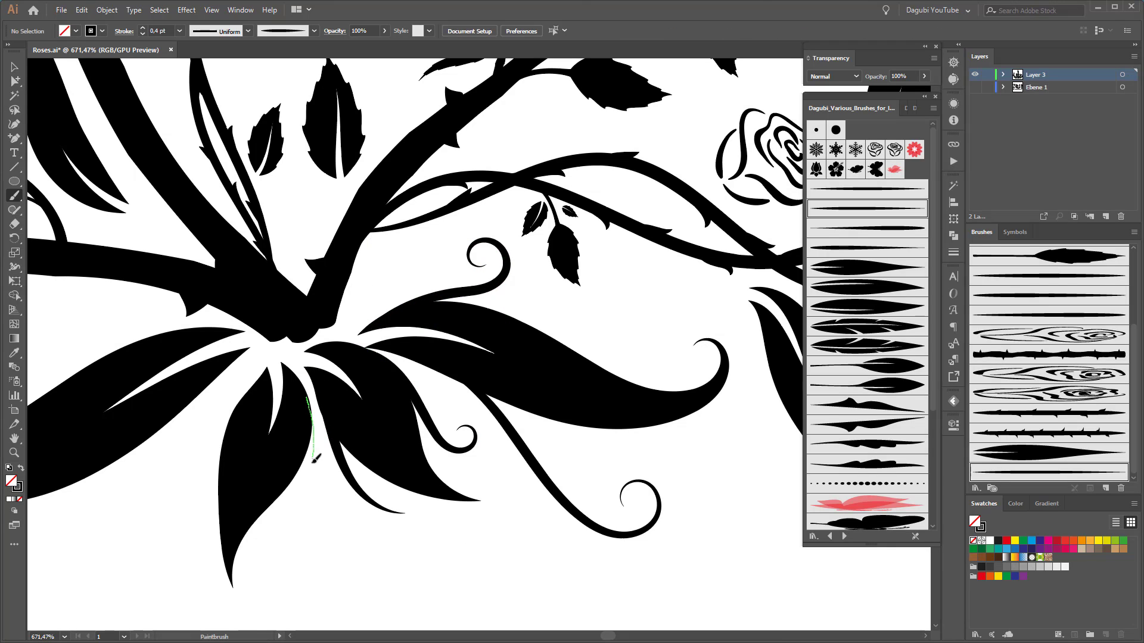
{"action": "left_click_drag", "start_coordinate": [335, 517], "coordinate": [333, 519]}
{"action": "mouse_move", "coordinate": [265, 371]}
{"action": "left_mouse_down"}
{"action": "mouse_move", "coordinate": [189, 505]}
{"action": "mouse_move", "coordinate": [161, 483]}
{"action": "left_mouse_up"}
{"action": "key", "text": "ctrl+z"}
{"action": "mouse_move", "coordinate": [234, 414]}
{"action": "left_mouse_down"}
{"action": "mouse_move", "coordinate": [210, 486]}
{"action": "mouse_move", "coordinate": [181, 474]}
{"action": "left_mouse_up"}
Paint tendrils above and below the two large curled leaves left of the stem base.
{"action": "mouse_move", "coordinate": [237, 327]}
{"action": "left_mouse_down"}
{"action": "mouse_move", "coordinate": [602, 315]}
{"action": "mouse_move", "coordinate": [408, 370]}
{"action": "mouse_move", "coordinate": [323, 341]}
{"action": "left_mouse_up"}
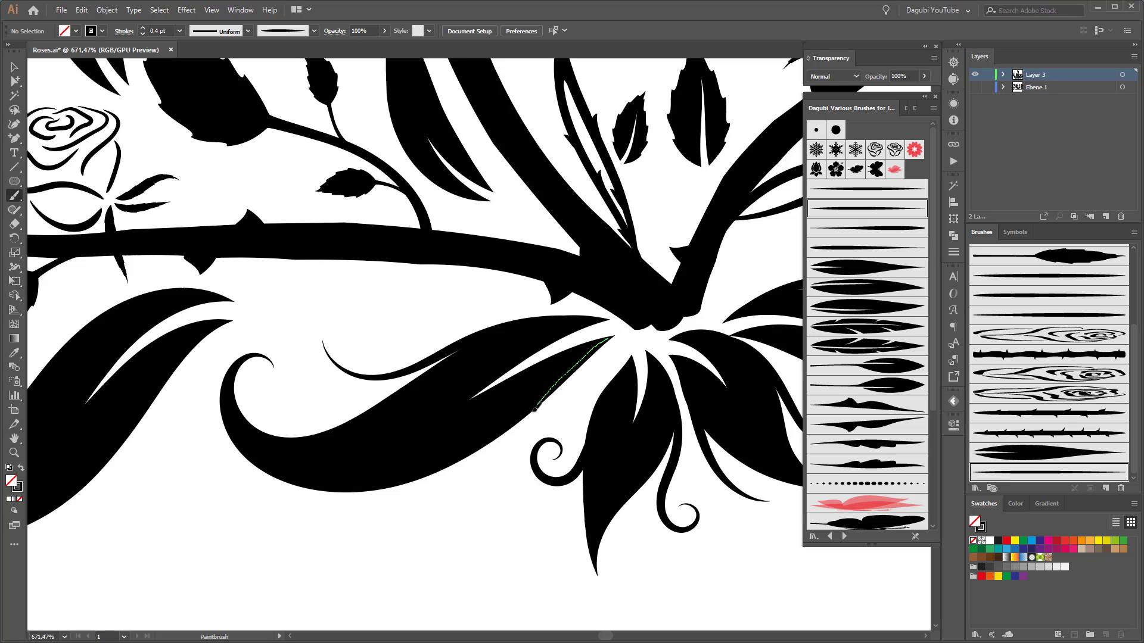
{"action": "left_click_drag", "start_coordinate": [534, 409], "coordinate": [411, 511]}
{"action": "left_click_drag", "start_coordinate": [317, 515], "coordinate": [357, 417]}
{"action": "left_click_drag", "start_coordinate": [353, 375], "coordinate": [511, 449]}
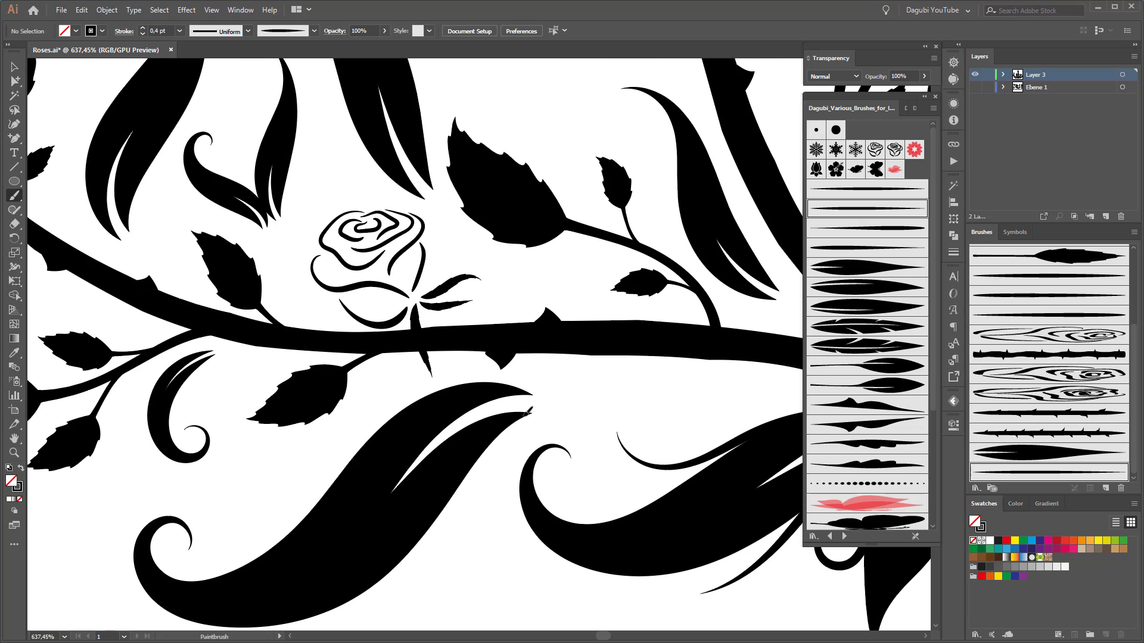
{"action": "left_click_drag", "start_coordinate": [468, 490], "coordinate": [486, 499]}
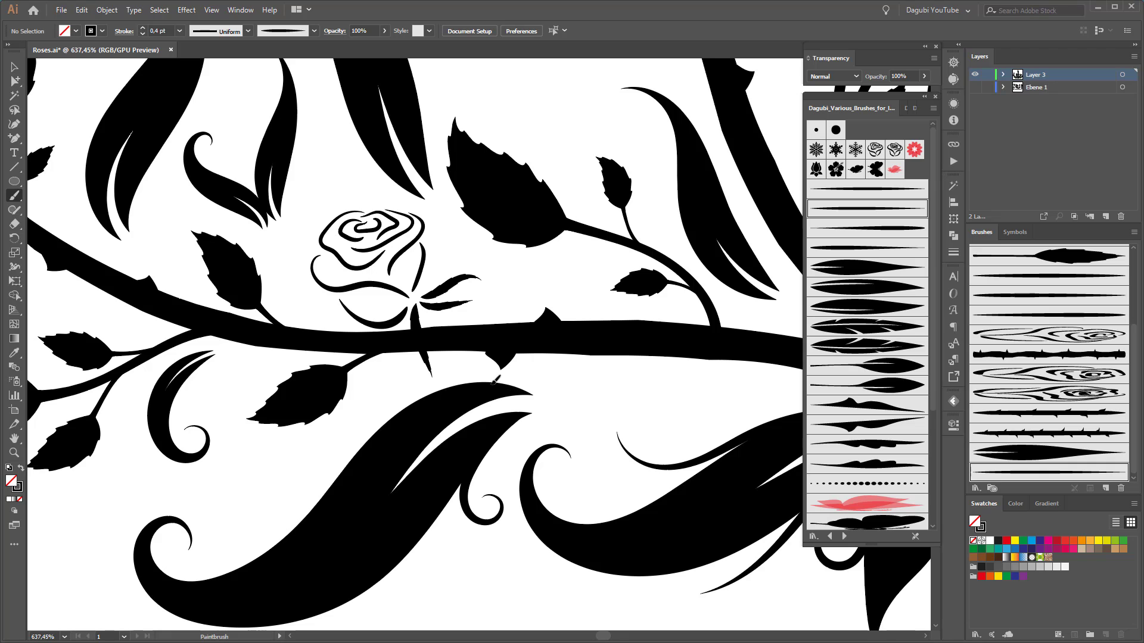
{"action": "mouse_move", "coordinate": [430, 396]}
{"action": "left_mouse_down"}
{"action": "mouse_move", "coordinate": [310, 489]}
{"action": "mouse_move", "coordinate": [282, 469]}
{"action": "left_mouse_up"}
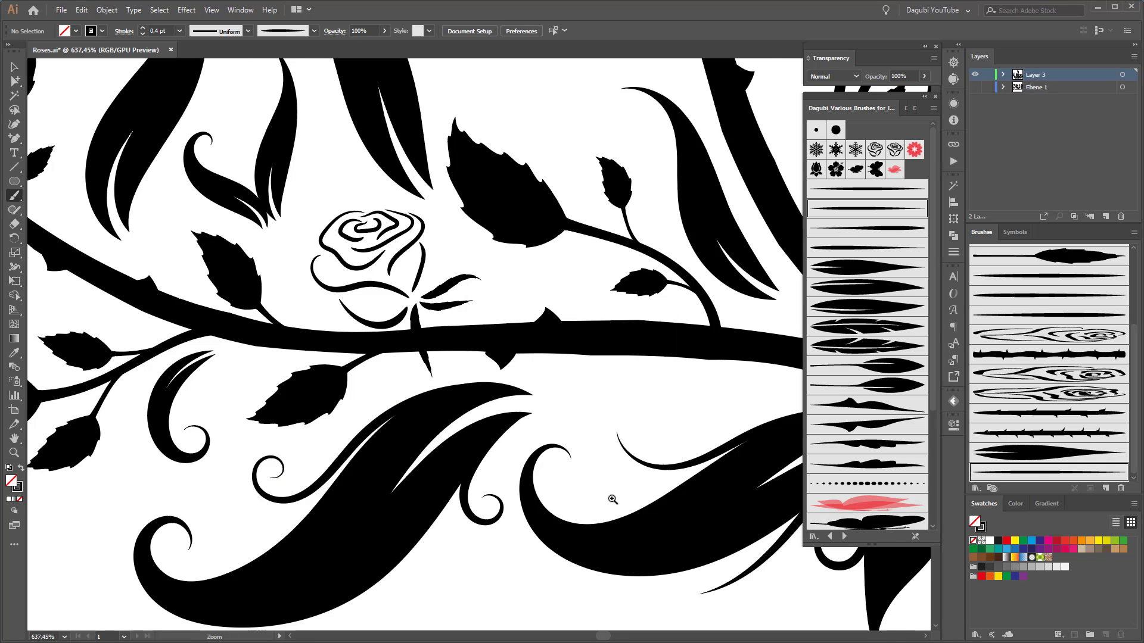
Paint a spiral tendril and a long tapered tendril along the steep leaf beneath the lower right vines.
{"action": "left_click_drag", "start_coordinate": [613, 498], "coordinate": [368, 400]}
{"action": "mouse_move", "coordinate": [532, 416]}
{"action": "left_mouse_down"}
{"action": "mouse_move", "coordinate": [583, 394]}
{"action": "mouse_move", "coordinate": [557, 468]}
{"action": "left_mouse_up"}
{"action": "left_click_drag", "start_coordinate": [704, 491], "coordinate": [499, 457]}
{"action": "mouse_move", "coordinate": [374, 351]}
{"action": "left_mouse_down"}
{"action": "mouse_move", "coordinate": [436, 383]}
{"action": "mouse_move", "coordinate": [532, 513]}
{"action": "left_mouse_up"}
Paint tendrils along the upper and lower edges of the long curled leaf beneath the lower right rose.
{"action": "mouse_move", "coordinate": [723, 424]}
{"action": "left_mouse_down"}
{"action": "mouse_move", "coordinate": [520, 387]}
{"action": "mouse_move", "coordinate": [522, 305]}
{"action": "mouse_move", "coordinate": [496, 339]}
{"action": "left_mouse_up"}
{"action": "key", "text": "ctrl+z"}
{"action": "left_click_drag", "start_coordinate": [446, 398], "coordinate": [468, 394]}
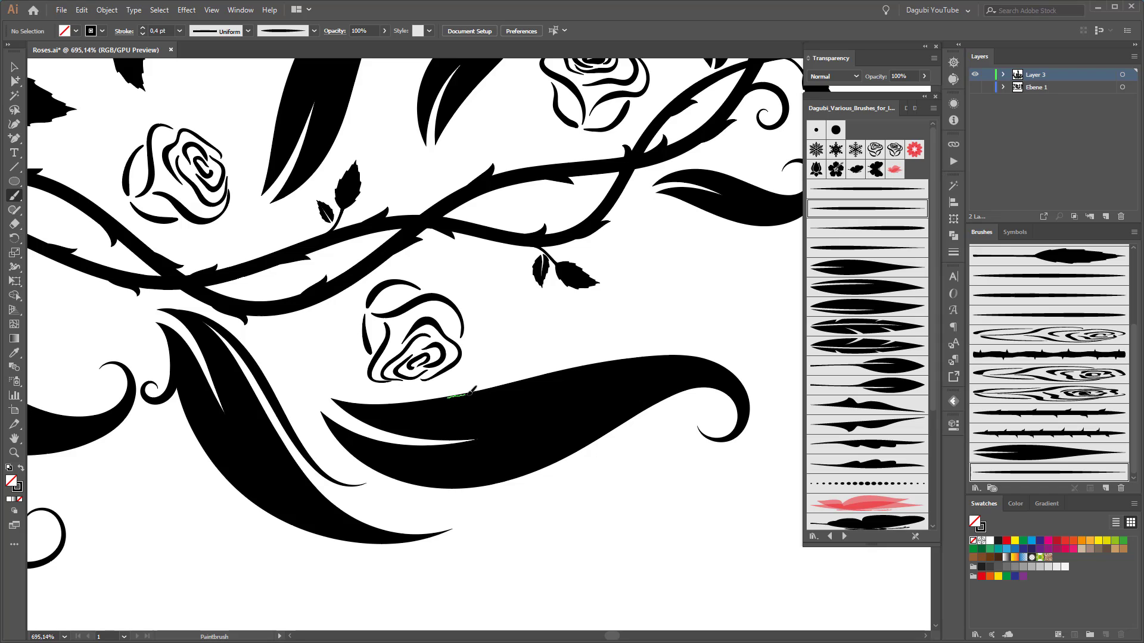
{"action": "left_click_drag", "start_coordinate": [532, 327], "coordinate": [506, 347]}
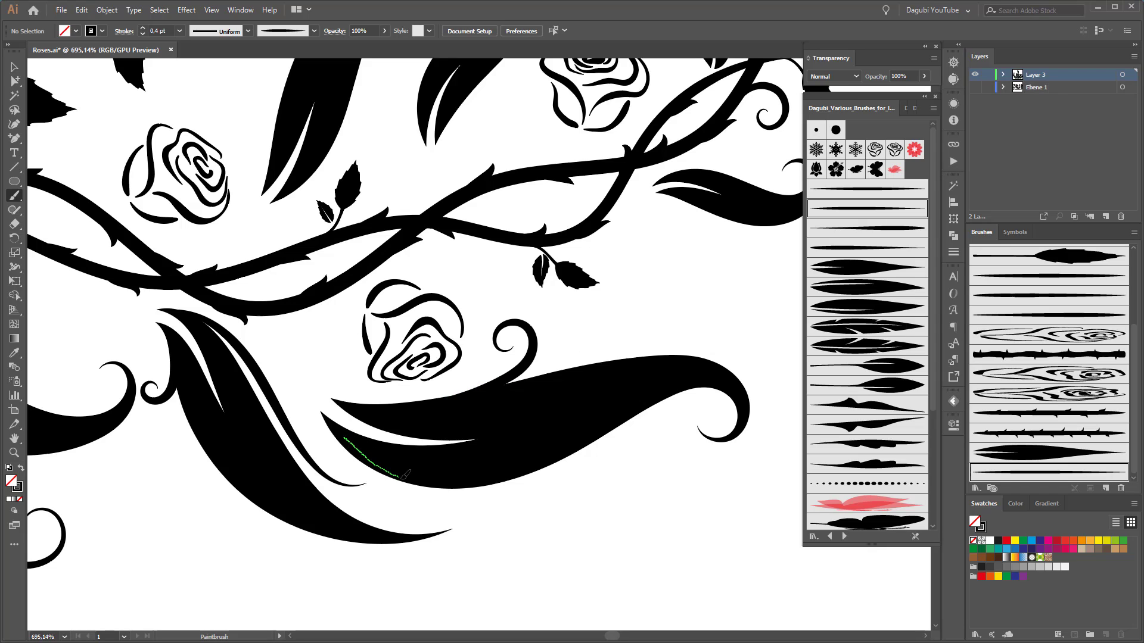
{"action": "mouse_move", "coordinate": [406, 474]}
{"action": "left_mouse_down"}
{"action": "mouse_move", "coordinate": [547, 470]}
{"action": "mouse_move", "coordinate": [631, 490]}
{"action": "left_mouse_up"}
{"action": "key", "text": "ctrl+z"}
{"action": "mouse_move", "coordinate": [461, 485]}
{"action": "left_mouse_down"}
{"action": "mouse_move", "coordinate": [644, 469]}
{"action": "mouse_move", "coordinate": [607, 480]}
{"action": "left_mouse_up"}
Paint three tendrils beside the two upright curled leaves above the lower right vines.
{"action": "mouse_move", "coordinate": [709, 522]}
{"action": "left_mouse_down"}
{"action": "mouse_move", "coordinate": [519, 487]}
{"action": "mouse_move", "coordinate": [645, 502]}
{"action": "mouse_move", "coordinate": [573, 411]}
{"action": "mouse_move", "coordinate": [827, 613]}
{"action": "left_mouse_up"}
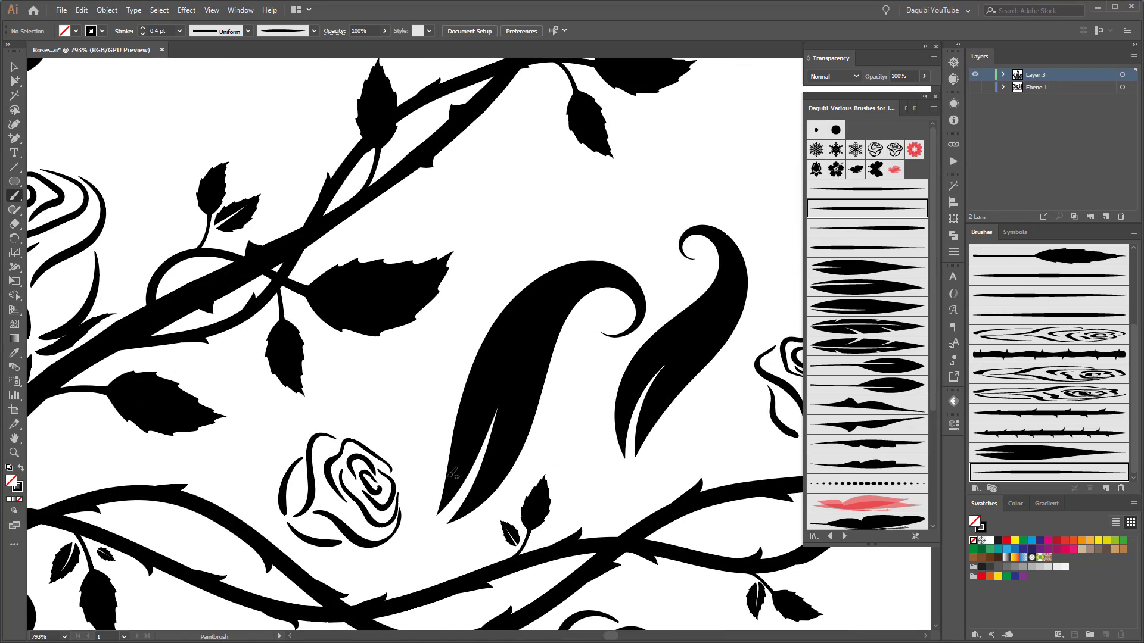
{"action": "left_click_drag", "start_coordinate": [423, 417], "coordinate": [423, 417]}
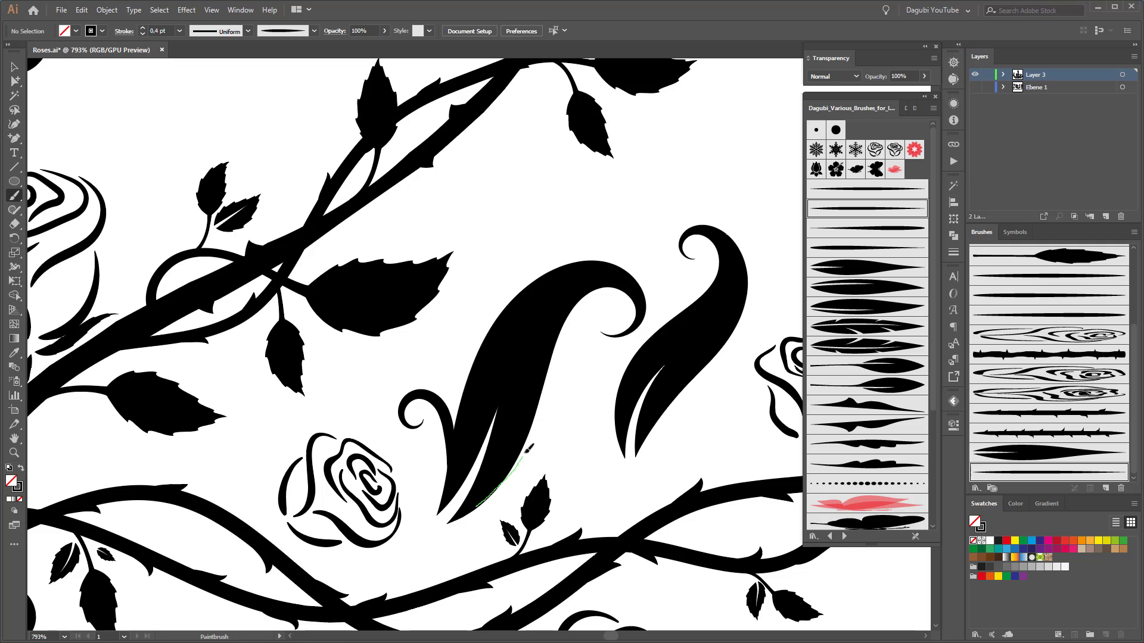
{"action": "left_click_drag", "start_coordinate": [526, 451], "coordinate": [590, 375]}
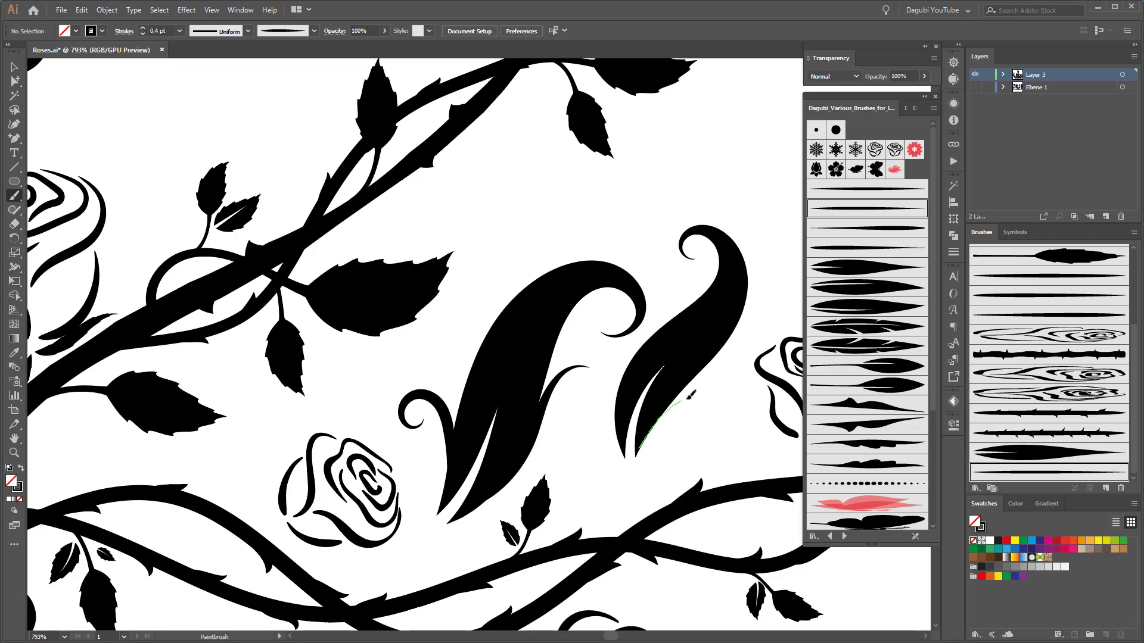
{"action": "left_click_drag", "start_coordinate": [687, 425], "coordinate": [692, 417]}
Paint a spiral tendril beside the pointed leaf between the central vines and the rose right of the main stem.
{"action": "left_click_drag", "start_coordinate": [730, 494], "coordinate": [646, 506]}
{"action": "left_click_drag", "start_coordinate": [834, 548], "coordinate": [911, 554]}
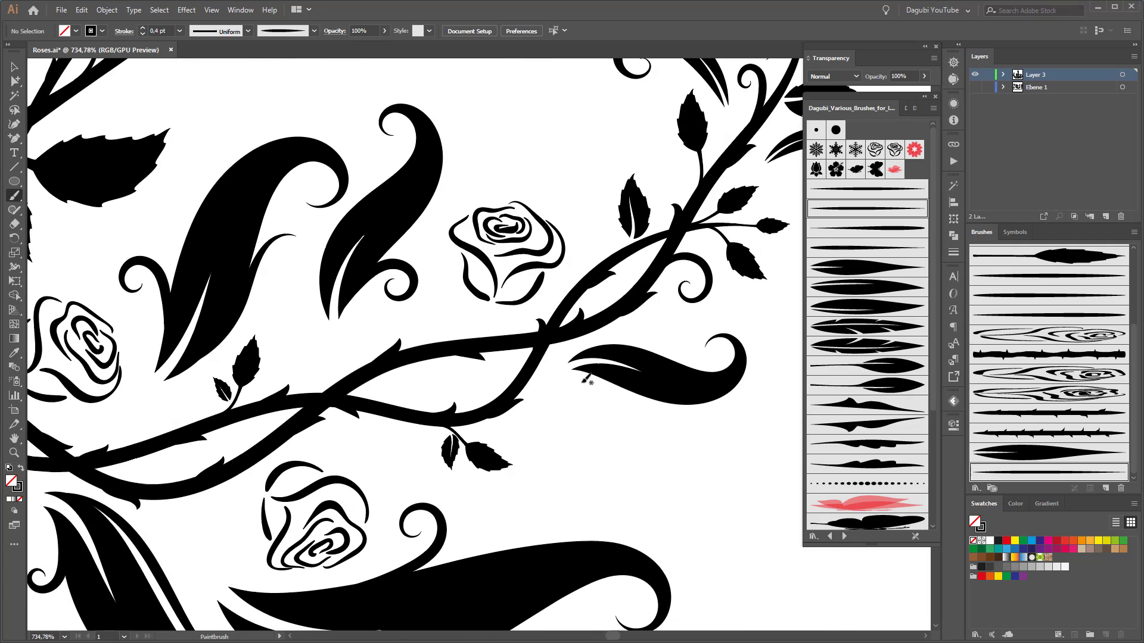
{"action": "left_click_drag", "start_coordinate": [578, 368], "coordinate": [607, 380]}
{"action": "left_click_drag", "start_coordinate": [313, 377], "coordinate": [777, 410]}
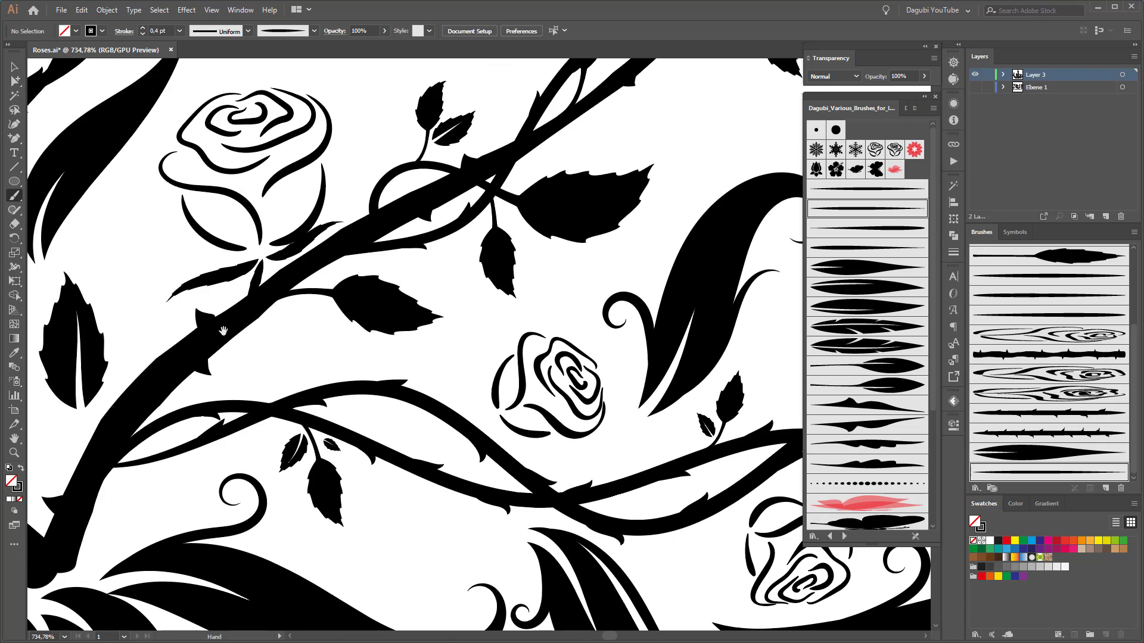
{"action": "left_click_drag", "start_coordinate": [224, 328], "coordinate": [691, 481]}
{"action": "mouse_move", "coordinate": [524, 390]}
{"action": "left_mouse_down"}
{"action": "mouse_move", "coordinate": [615, 407]}
{"action": "mouse_move", "coordinate": [587, 390]}
{"action": "left_mouse_up"}
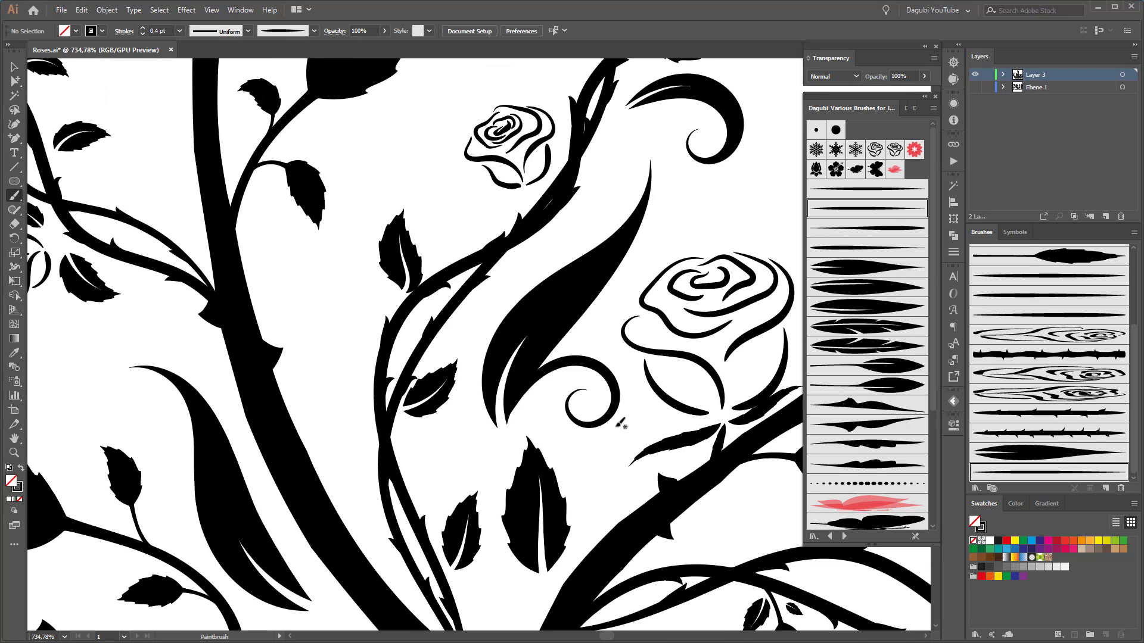
Paint spiral tendrils beside the curled accent leaves standing above the left branch and left of the central stem.
{"action": "left_click_drag", "start_coordinate": [608, 498], "coordinate": [527, 504]}
{"action": "left_click_drag", "start_coordinate": [450, 484], "coordinate": [532, 477]}
{"action": "mouse_move", "coordinate": [403, 532]}
{"action": "left_mouse_down"}
{"action": "mouse_move", "coordinate": [386, 439]}
{"action": "mouse_move", "coordinate": [446, 439]}
{"action": "left_mouse_up"}
{"action": "mouse_move", "coordinate": [641, 539]}
{"action": "left_mouse_down"}
{"action": "mouse_move", "coordinate": [435, 484]}
{"action": "mouse_move", "coordinate": [397, 510]}
{"action": "mouse_move", "coordinate": [481, 480]}
{"action": "left_mouse_up"}
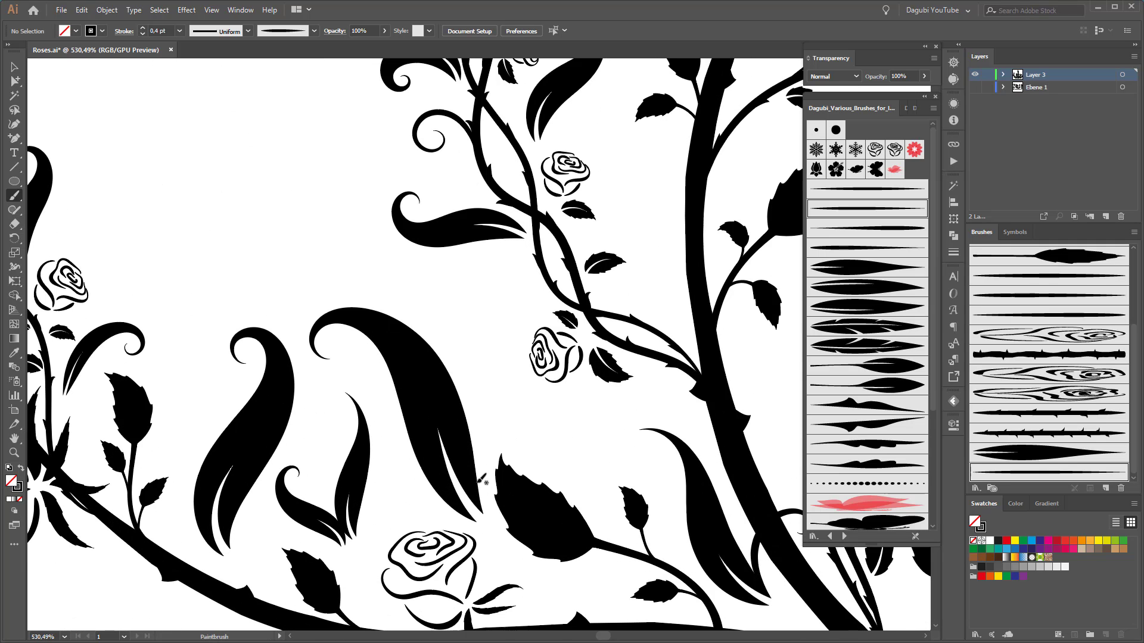
{"action": "left_click_drag", "start_coordinate": [517, 388], "coordinate": [501, 411]}
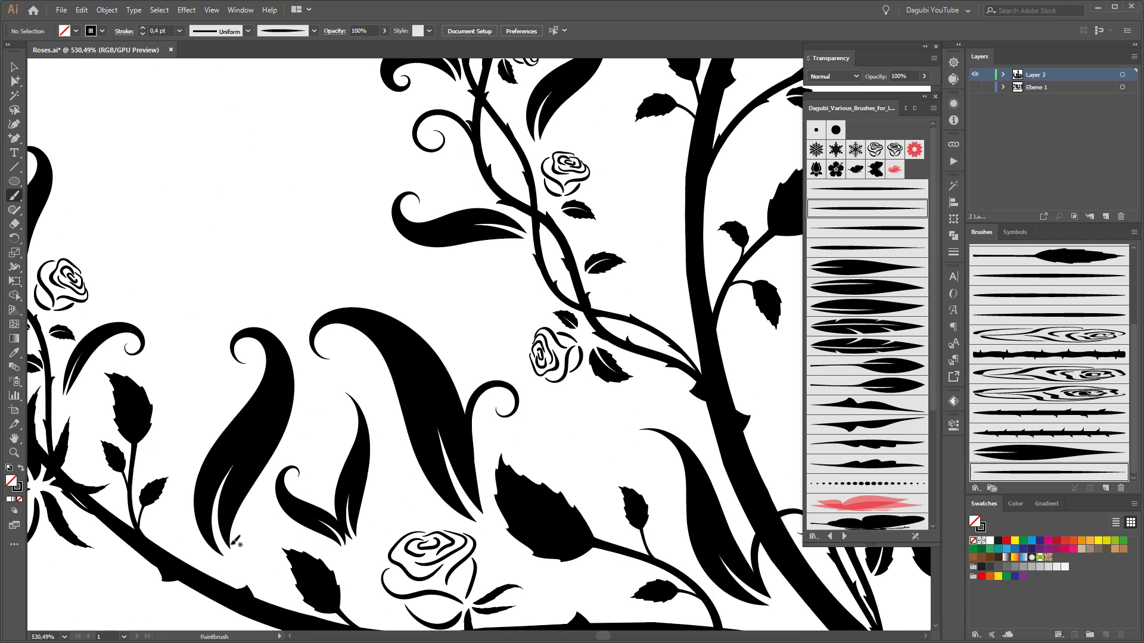
{"action": "mouse_move", "coordinate": [235, 542]}
{"action": "left_mouse_down"}
{"action": "mouse_move", "coordinate": [268, 506]}
{"action": "mouse_move", "coordinate": [256, 515]}
{"action": "left_mouse_up"}
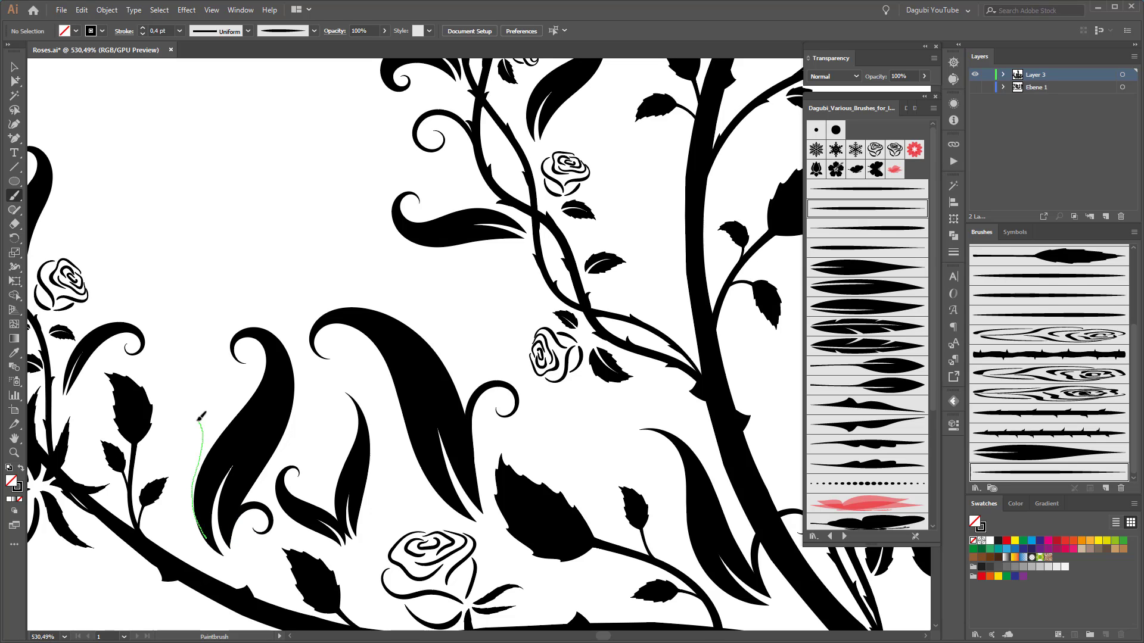
{"action": "left_click_drag", "start_coordinate": [198, 420], "coordinate": [185, 430]}
Paint a spiral tendril along the outer left edge of the tall curled leaf above the left branch.
{"action": "left_click_drag", "start_coordinate": [661, 472], "coordinate": [598, 491]}
{"action": "mouse_move", "coordinate": [735, 531]}
{"action": "left_mouse_down"}
{"action": "mouse_move", "coordinate": [526, 400]}
{"action": "mouse_move", "coordinate": [489, 439]}
{"action": "left_mouse_up"}
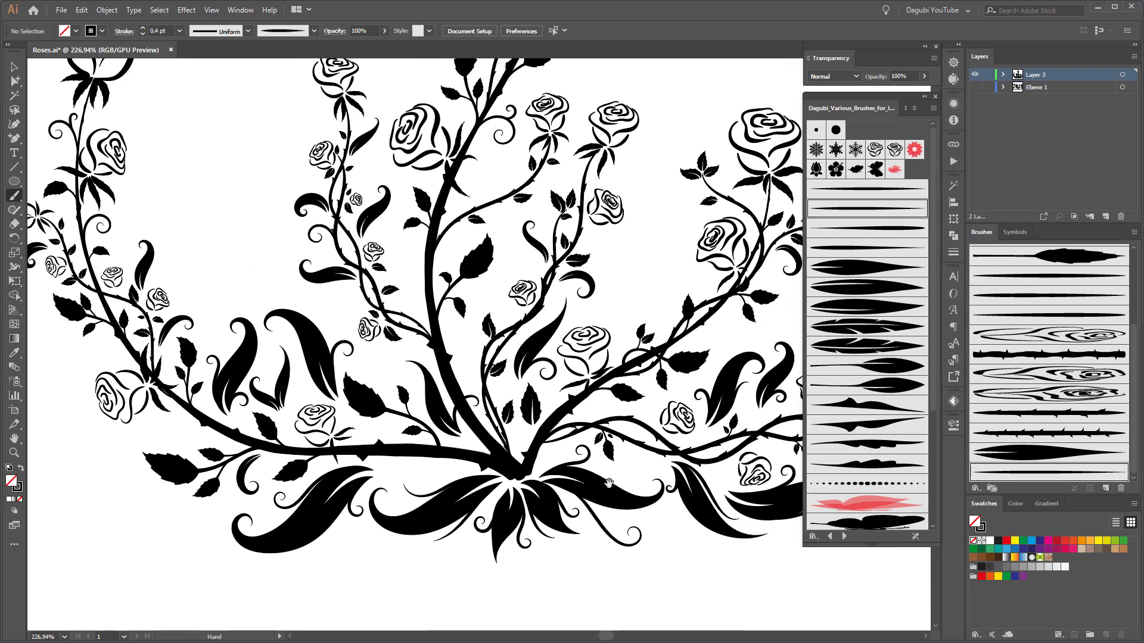
{"action": "left_click_drag", "start_coordinate": [609, 482], "coordinate": [581, 477]}
{"action": "scroll", "coordinate": [582, 568], "scroll_direction": "down", "scroll_amount": 3}
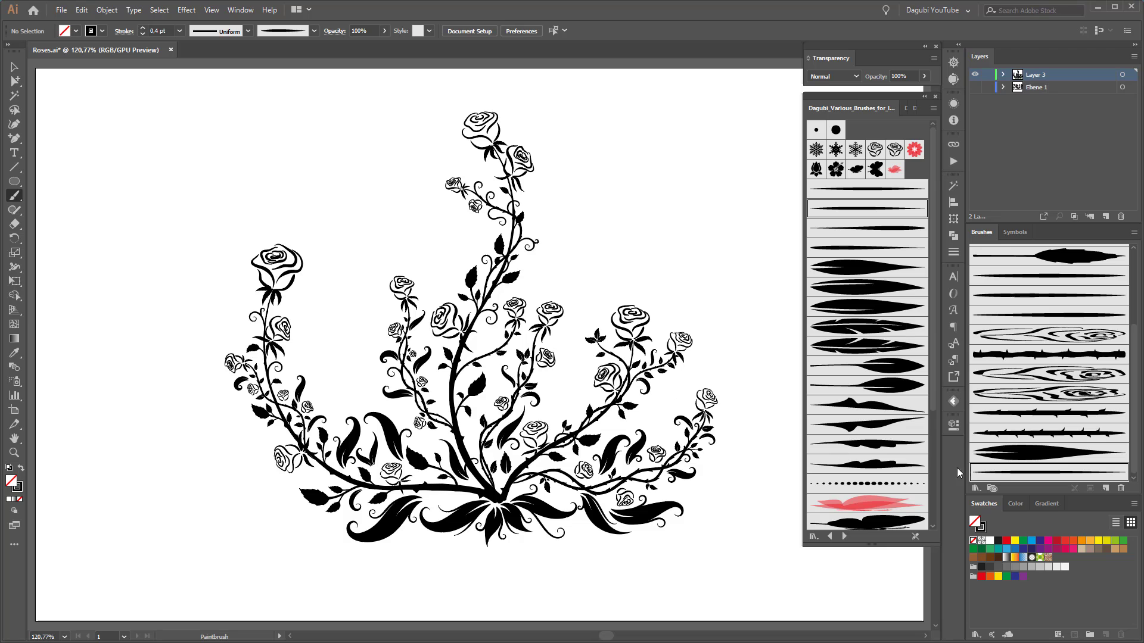
Paint a curved white vein in the large leaf above the left branch, near the main stem, and set its stroke to 0,3 pt.
{"action": "left_click", "coordinate": [989, 539]}
{"action": "scroll", "coordinate": [485, 459], "scroll_direction": "up", "scroll_amount": 6}
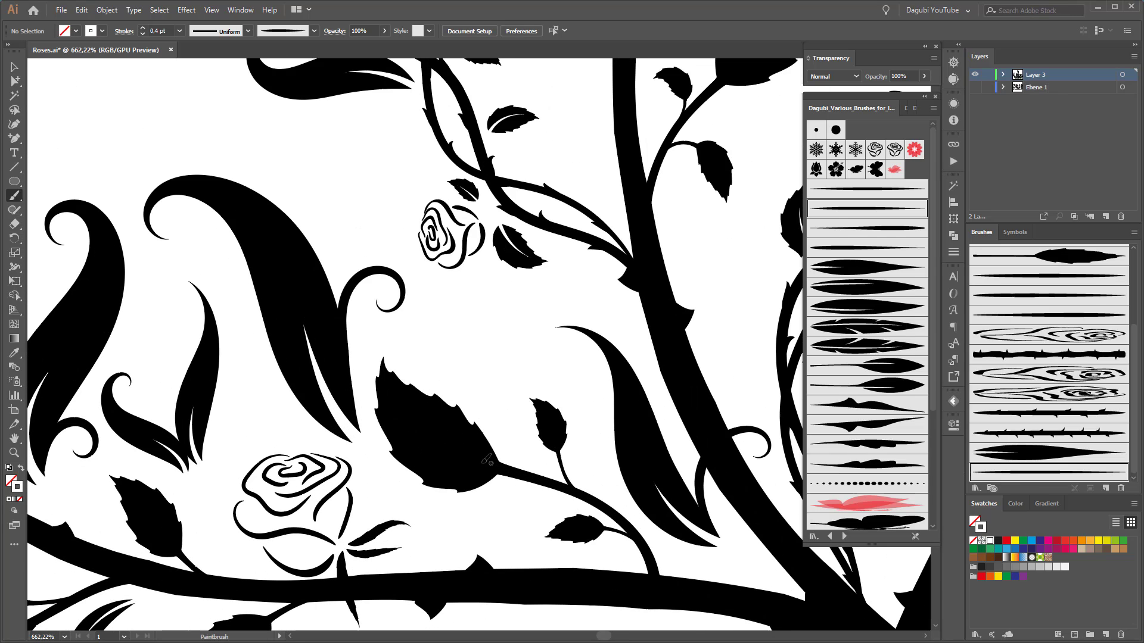
{"action": "left_click_drag", "start_coordinate": [454, 451], "coordinate": [397, 358]}
{"action": "left_click", "coordinate": [440, 450], "text": "ctrl"}
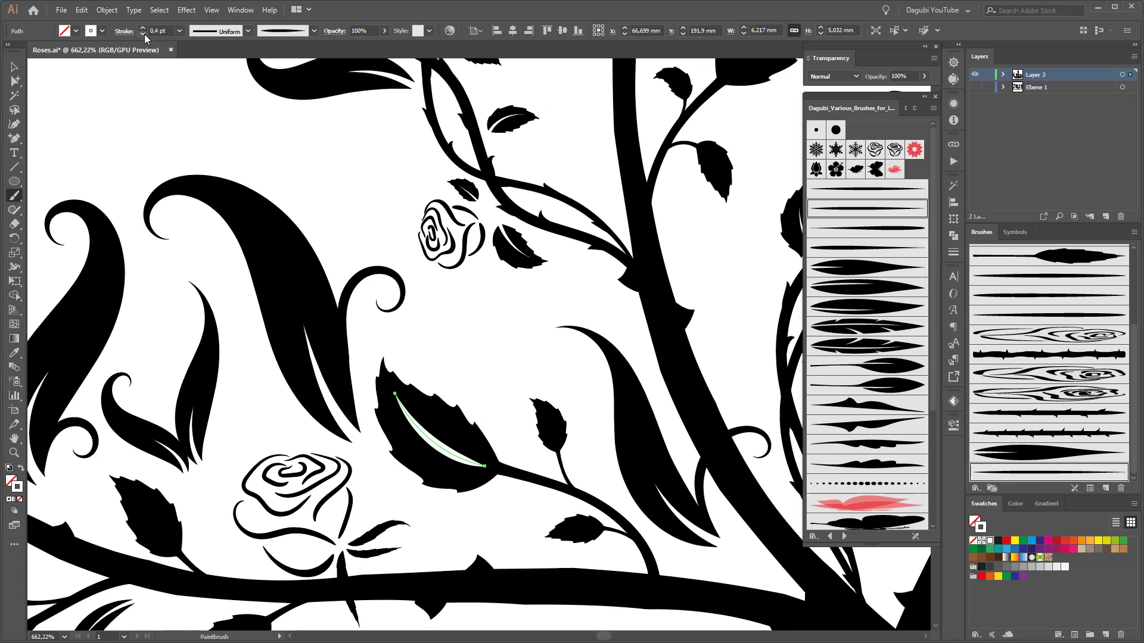
{"action": "left_click", "coordinate": [142, 34]}
{"action": "left_click", "coordinate": [478, 311], "text": "ctrl"}
Paint a white vein along the large pointed leaf on the outer side of the far left thorny stem.
{"action": "scroll", "coordinate": [481, 325], "scroll_direction": "down", "scroll_amount": 5}
{"action": "left_click_drag", "start_coordinate": [484, 342], "coordinate": [632, 481]}
{"action": "scroll", "coordinate": [360, 409], "scroll_direction": "up", "scroll_amount": 5}
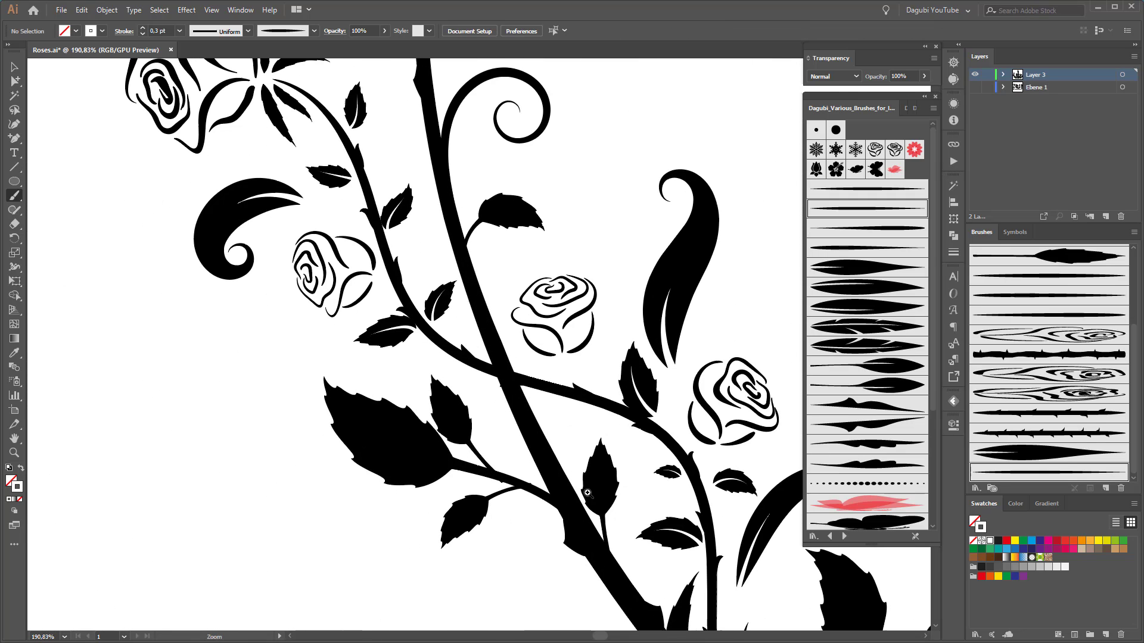
{"action": "left_click_drag", "start_coordinate": [440, 458], "coordinate": [337, 401]}
Paint a white vein in the top leaf of the three-leaf sprig above the left branch and set its stroke to 0,2 pt.
{"action": "mouse_move", "coordinate": [684, 436]}
{"action": "left_mouse_down"}
{"action": "mouse_move", "coordinate": [411, 215]}
{"action": "mouse_move", "coordinate": [375, 164]}
{"action": "left_mouse_up"}
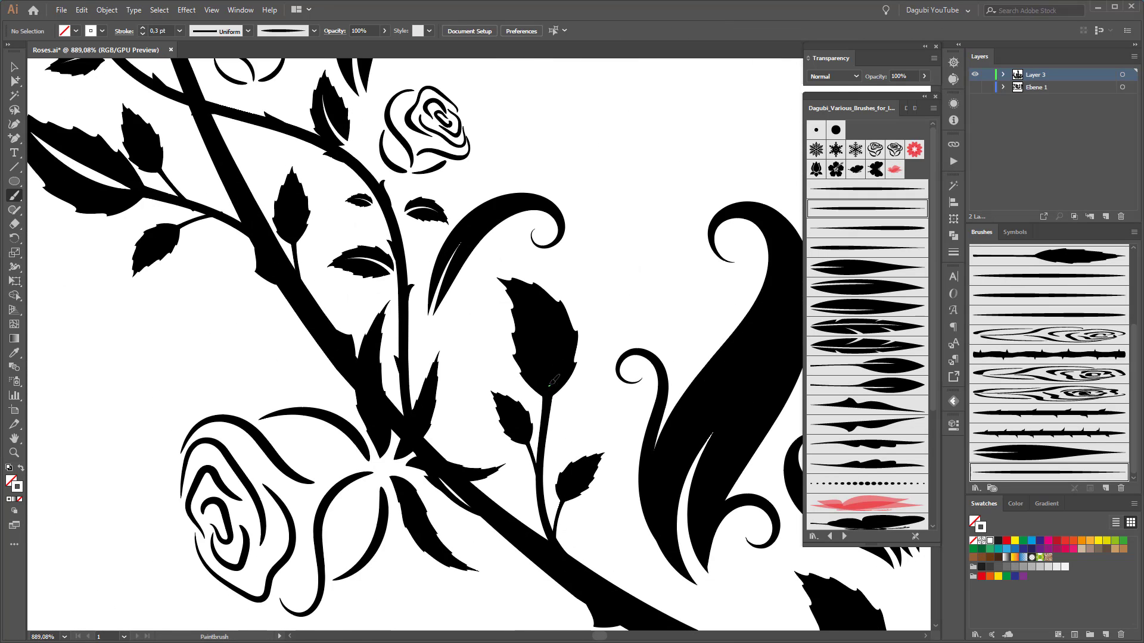
{"action": "left_click_drag", "start_coordinate": [549, 386], "coordinate": [520, 291]}
{"action": "left_click", "coordinate": [143, 35]}
{"action": "left_click", "coordinate": [205, 388], "text": "ctrl"}
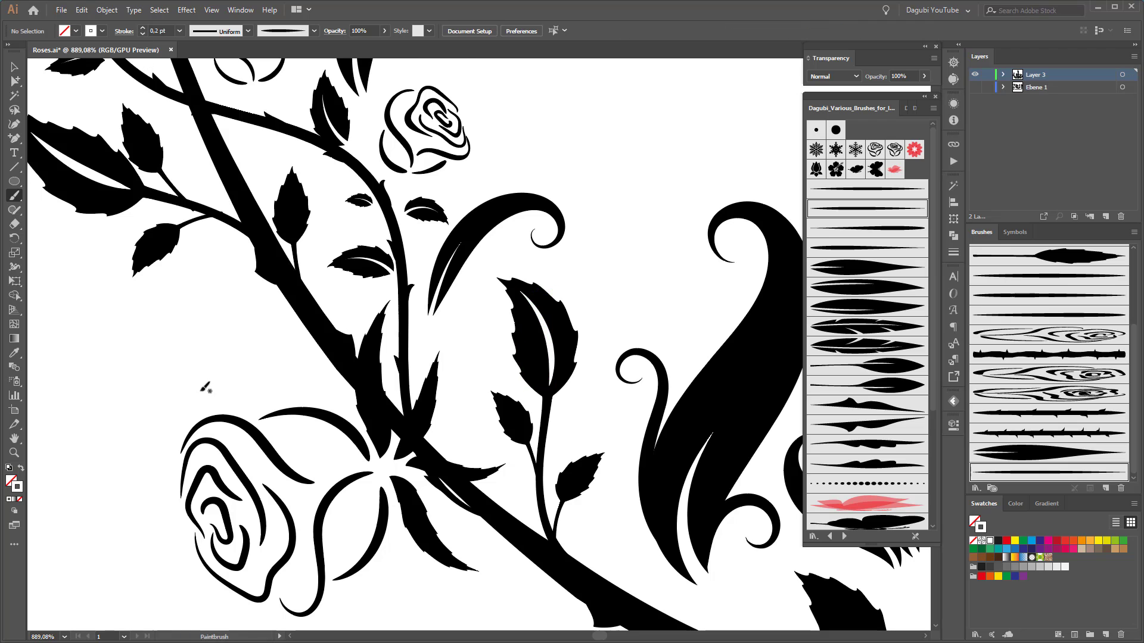
Paint white veins in the large leaf right of the main stem and in the leaves beside the stem's upper part.
{"action": "scroll", "coordinate": [598, 462], "scroll_direction": "down", "scroll_amount": 3}
{"action": "mouse_move", "coordinate": [575, 596]}
{"action": "left_mouse_down"}
{"action": "mouse_move", "coordinate": [472, 383]}
{"action": "mouse_move", "coordinate": [379, 360]}
{"action": "left_mouse_up"}
{"action": "mouse_move", "coordinate": [727, 167]}
{"action": "left_mouse_down"}
{"action": "mouse_move", "coordinate": [450, 250]}
{"action": "mouse_move", "coordinate": [323, 473]}
{"action": "left_mouse_up"}
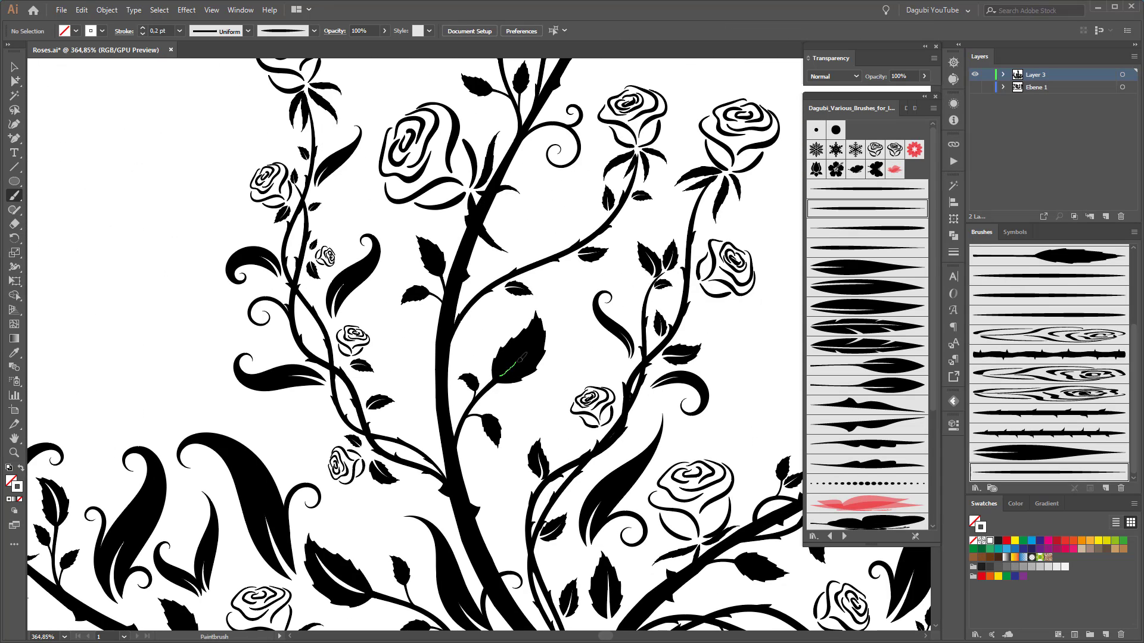
{"action": "left_click_drag", "start_coordinate": [518, 362], "coordinate": [537, 326]}
{"action": "left_click_drag", "start_coordinate": [431, 157], "coordinate": [395, 322]}
{"action": "left_click_drag", "start_coordinate": [463, 217], "coordinate": [475, 166]}
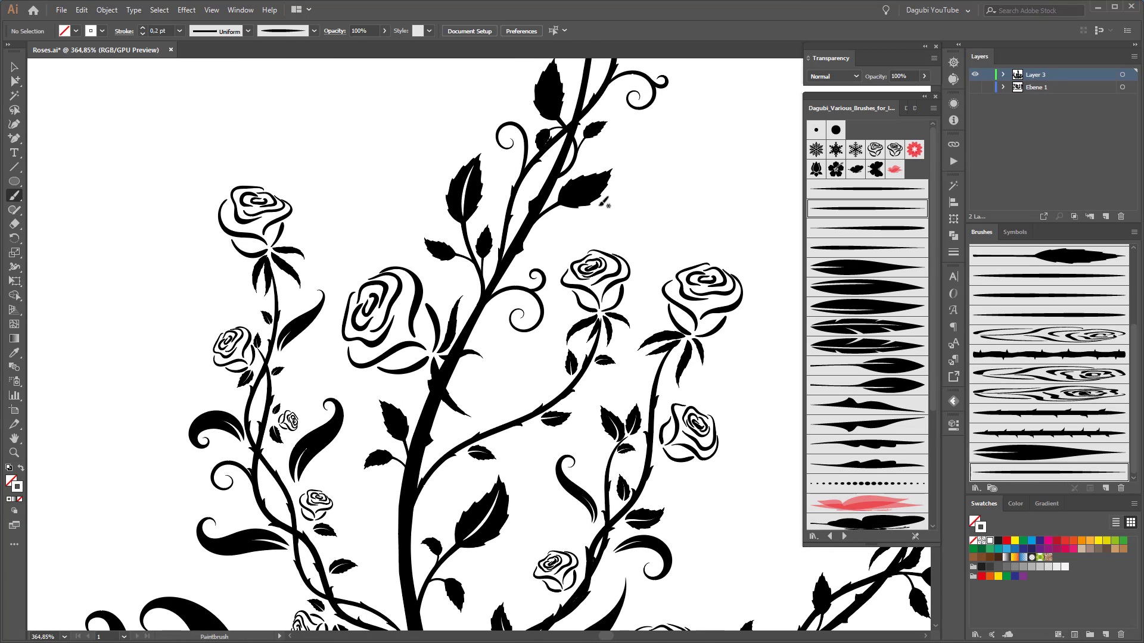
{"action": "left_click_drag", "start_coordinate": [564, 113], "coordinate": [553, 73]}
Paint a white vein in the small leaf hanging below the lower right vines.
{"action": "mouse_move", "coordinate": [685, 417]}
{"action": "left_mouse_down"}
{"action": "mouse_move", "coordinate": [534, 404]}
{"action": "mouse_move", "coordinate": [457, 354]}
{"action": "mouse_move", "coordinate": [467, 364]}
{"action": "left_mouse_up"}
{"action": "mouse_move", "coordinate": [732, 454]}
{"action": "left_mouse_down"}
{"action": "mouse_move", "coordinate": [590, 394]}
{"action": "mouse_move", "coordinate": [598, 365]}
{"action": "mouse_move", "coordinate": [623, 378]}
{"action": "left_mouse_up"}
{"action": "left_click_drag", "start_coordinate": [395, 414], "coordinate": [625, 426]}
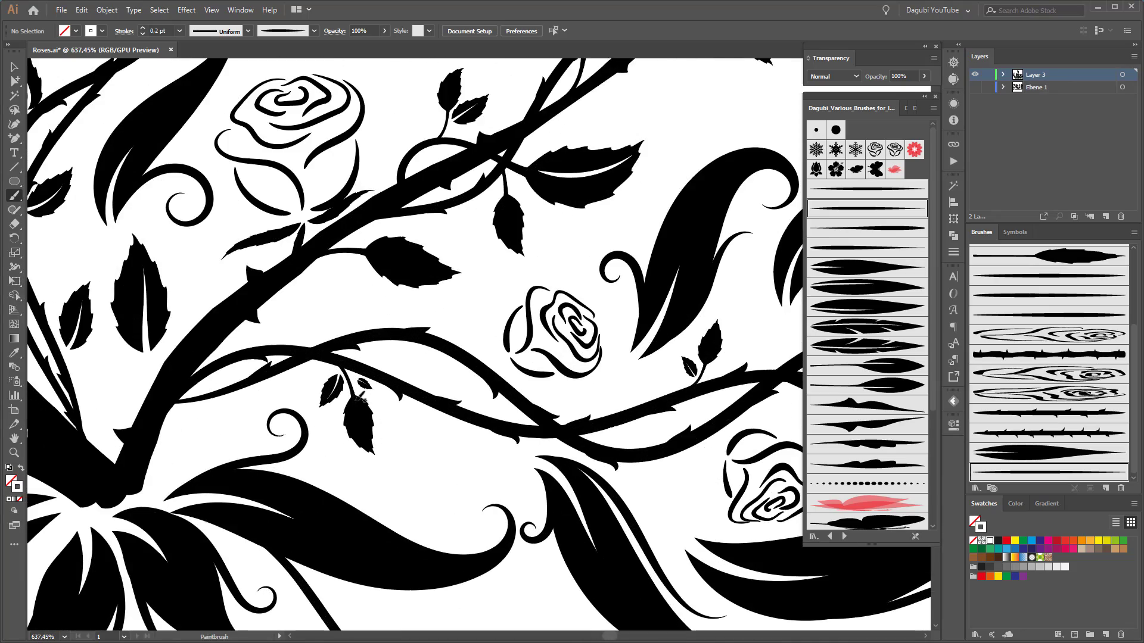
{"action": "left_click_drag", "start_coordinate": [359, 396], "coordinate": [365, 435]}
{"action": "left_click_drag", "start_coordinate": [694, 537], "coordinate": [593, 498]}
{"action": "key", "text": "ctrl+0"}
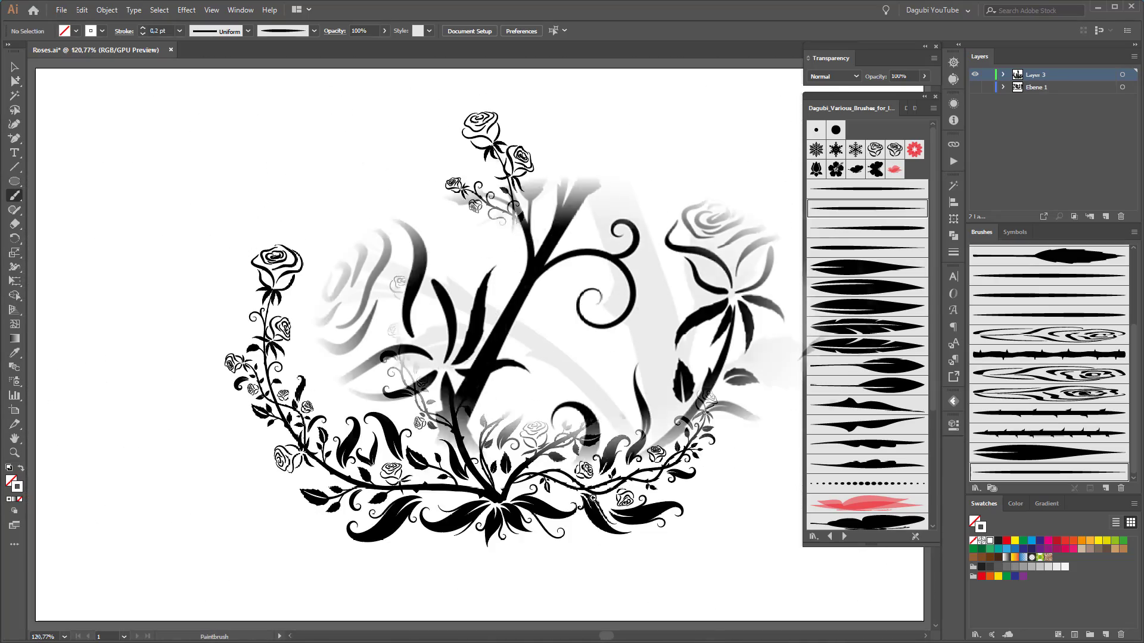